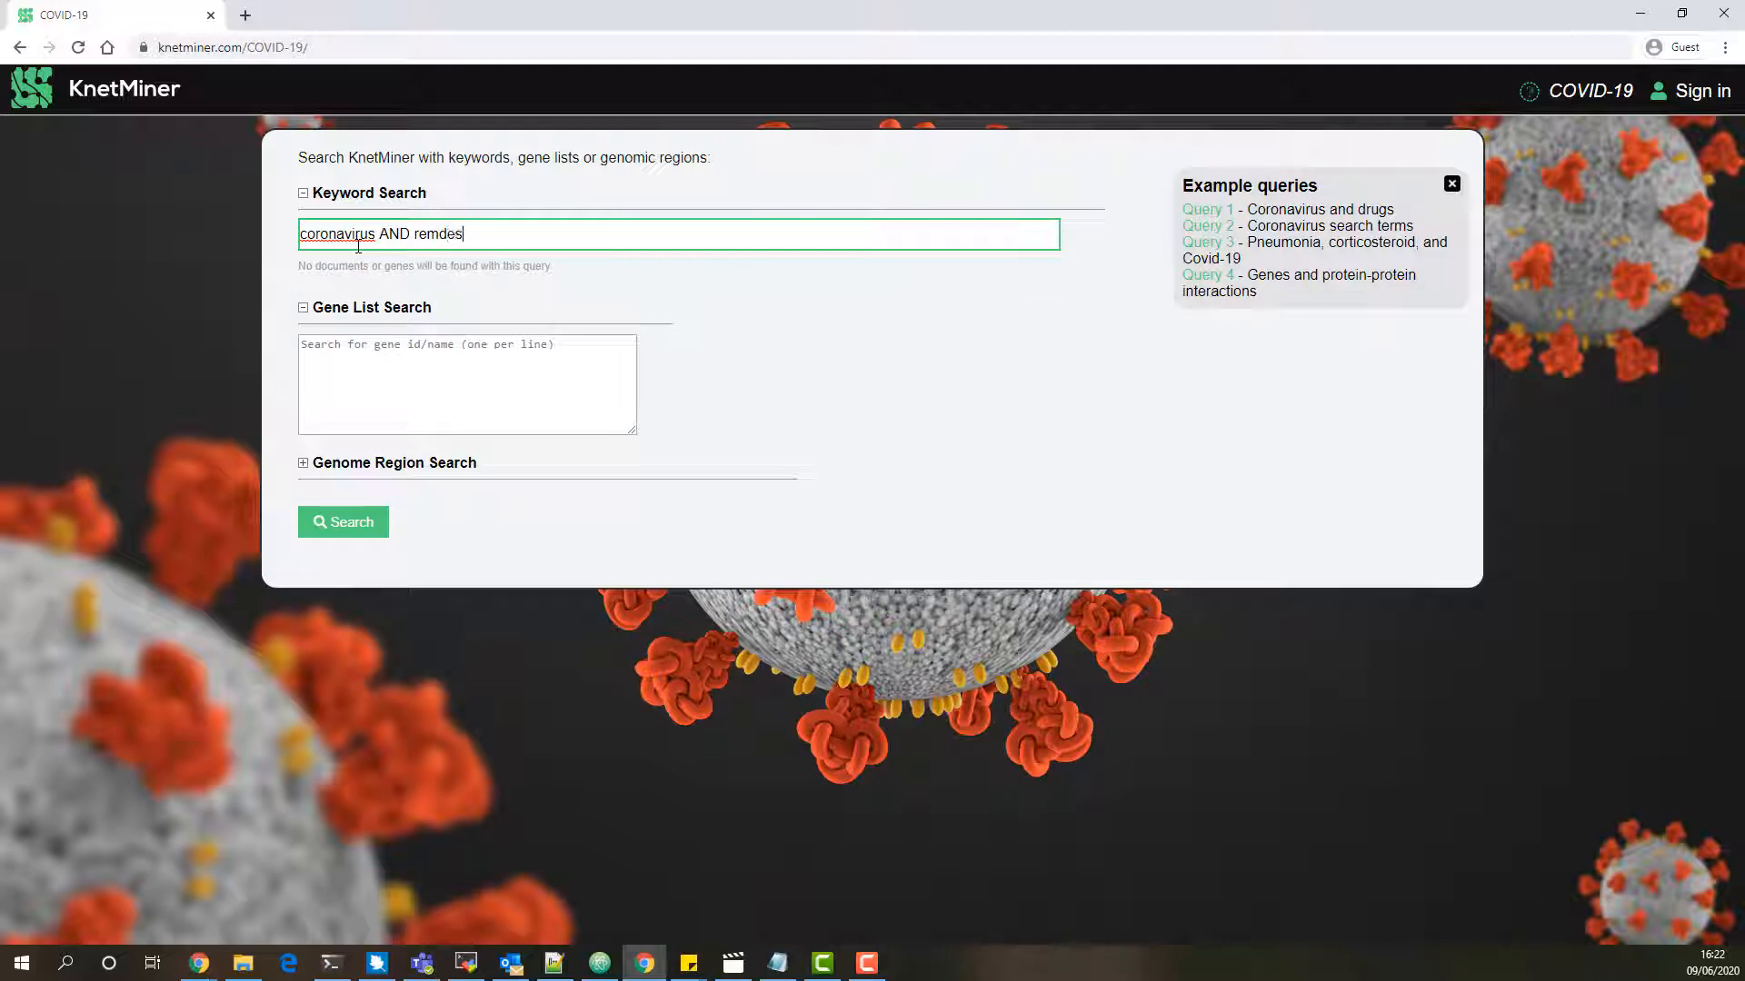
Change the keyword query's operator from AND to OR so it reads coronavirus OR remdesivir
{"action": "left_click", "coordinate": [426, 265]}
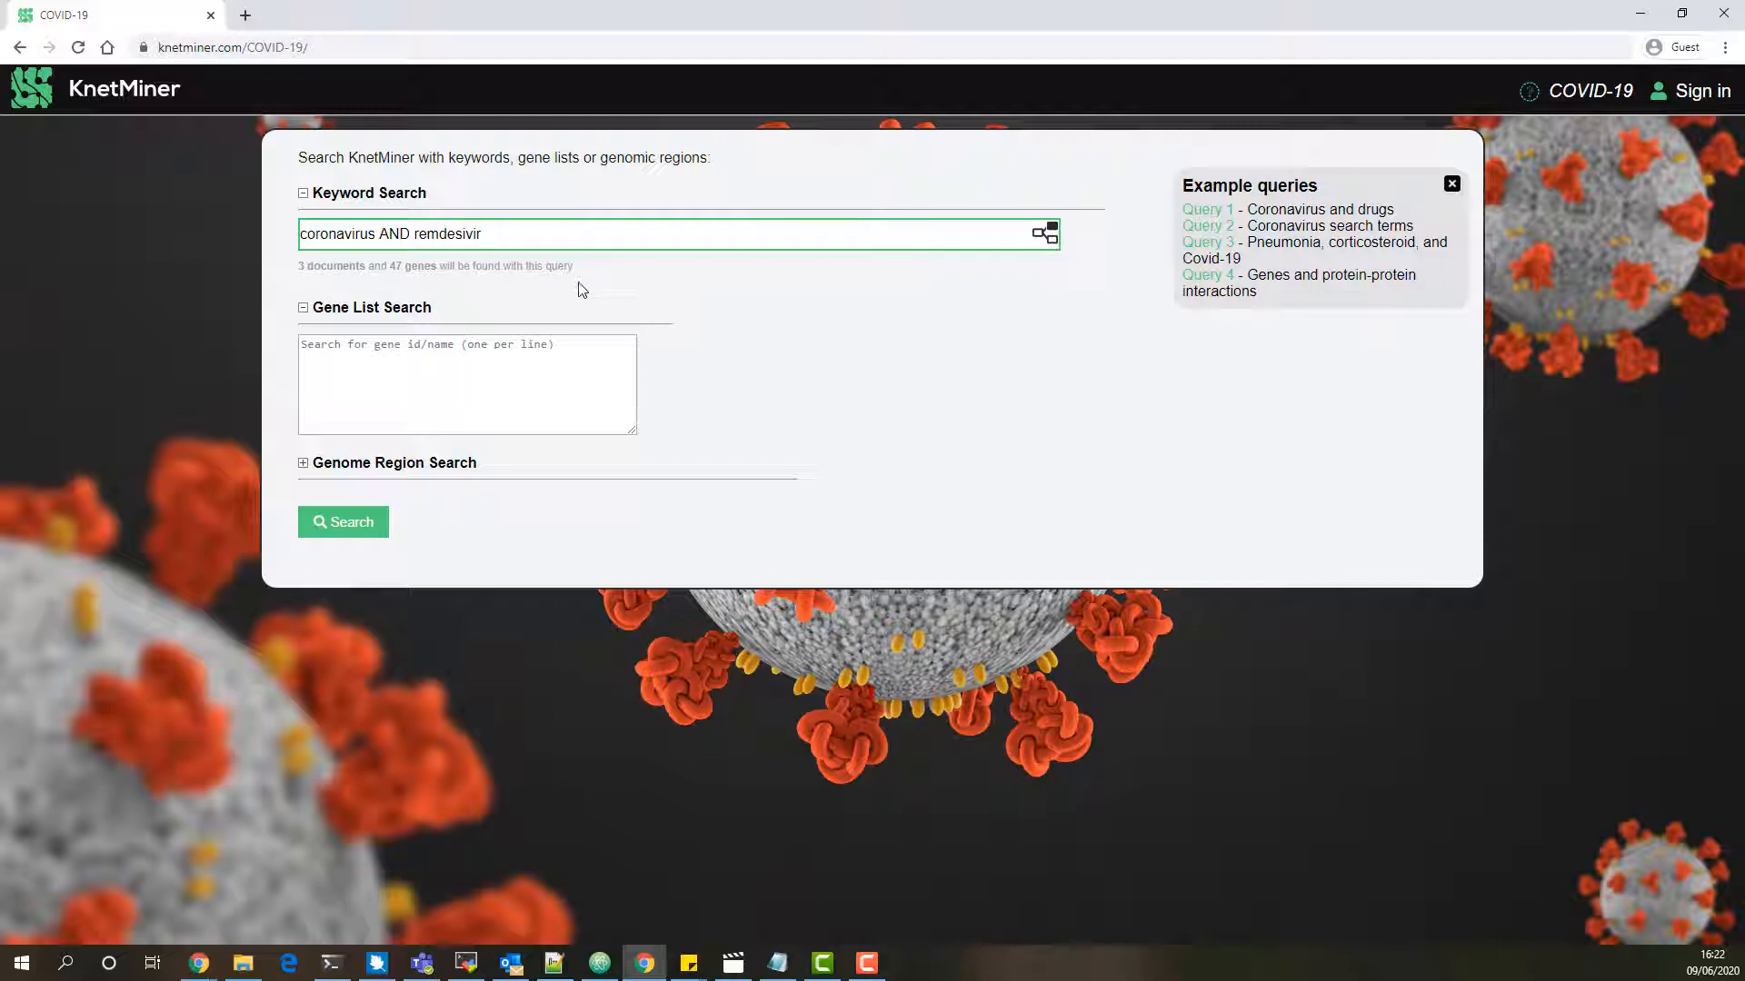
{"action": "double_click", "coordinate": [398, 236]}
{"action": "type", "text": "OR"}
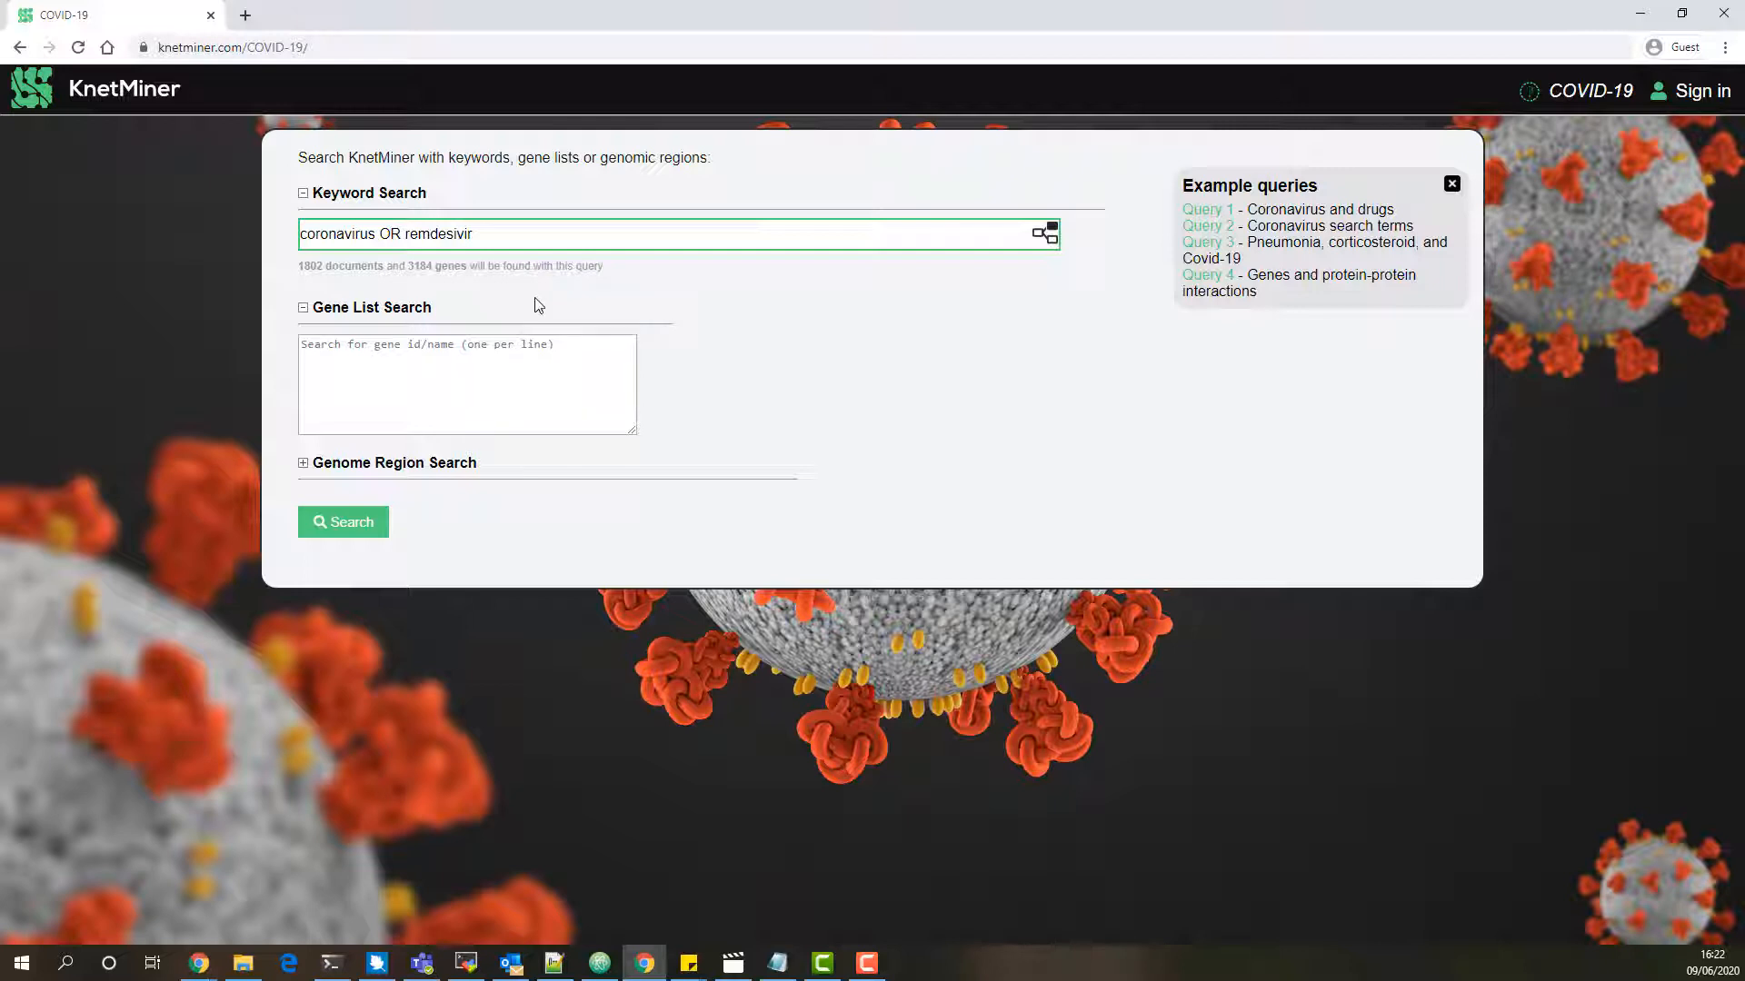
Enter ACE2, IL6 and TNF in the gene list search, one gene per line
{"action": "left_click", "coordinate": [502, 353]}
{"action": "type", "text": "ACE2 IL"}
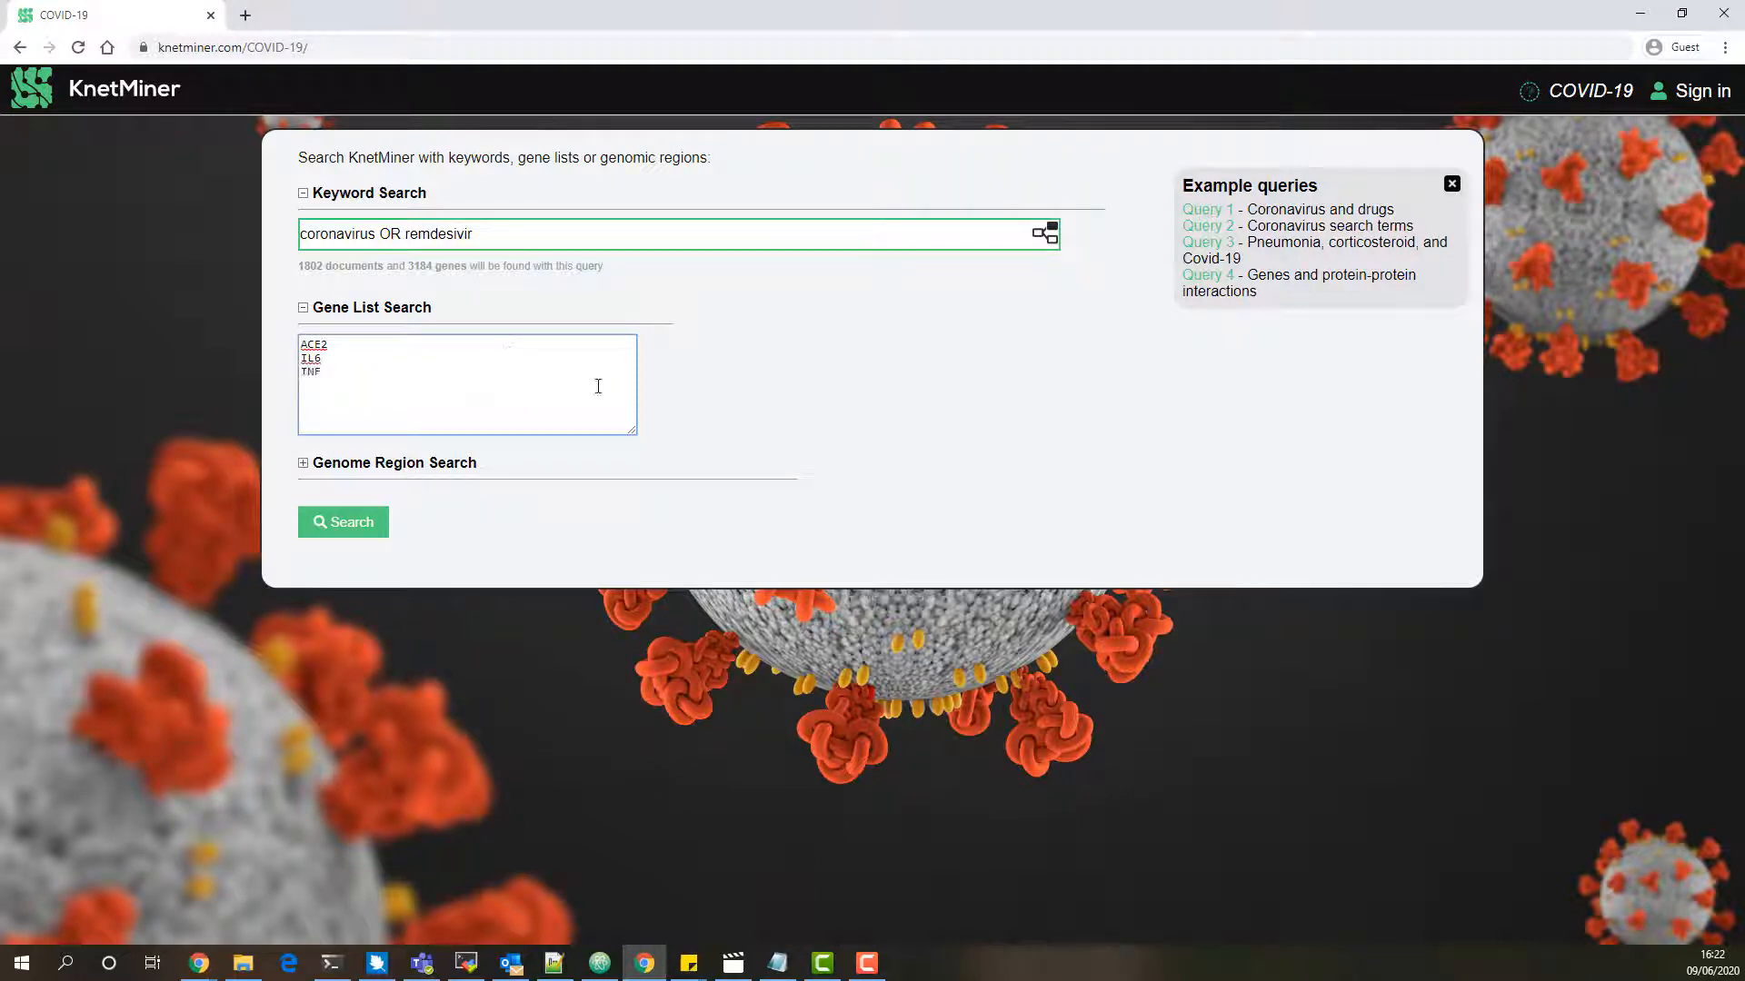
{"action": "type", "text": "6 TNF"}
{"action": "left_click", "coordinate": [747, 381]}
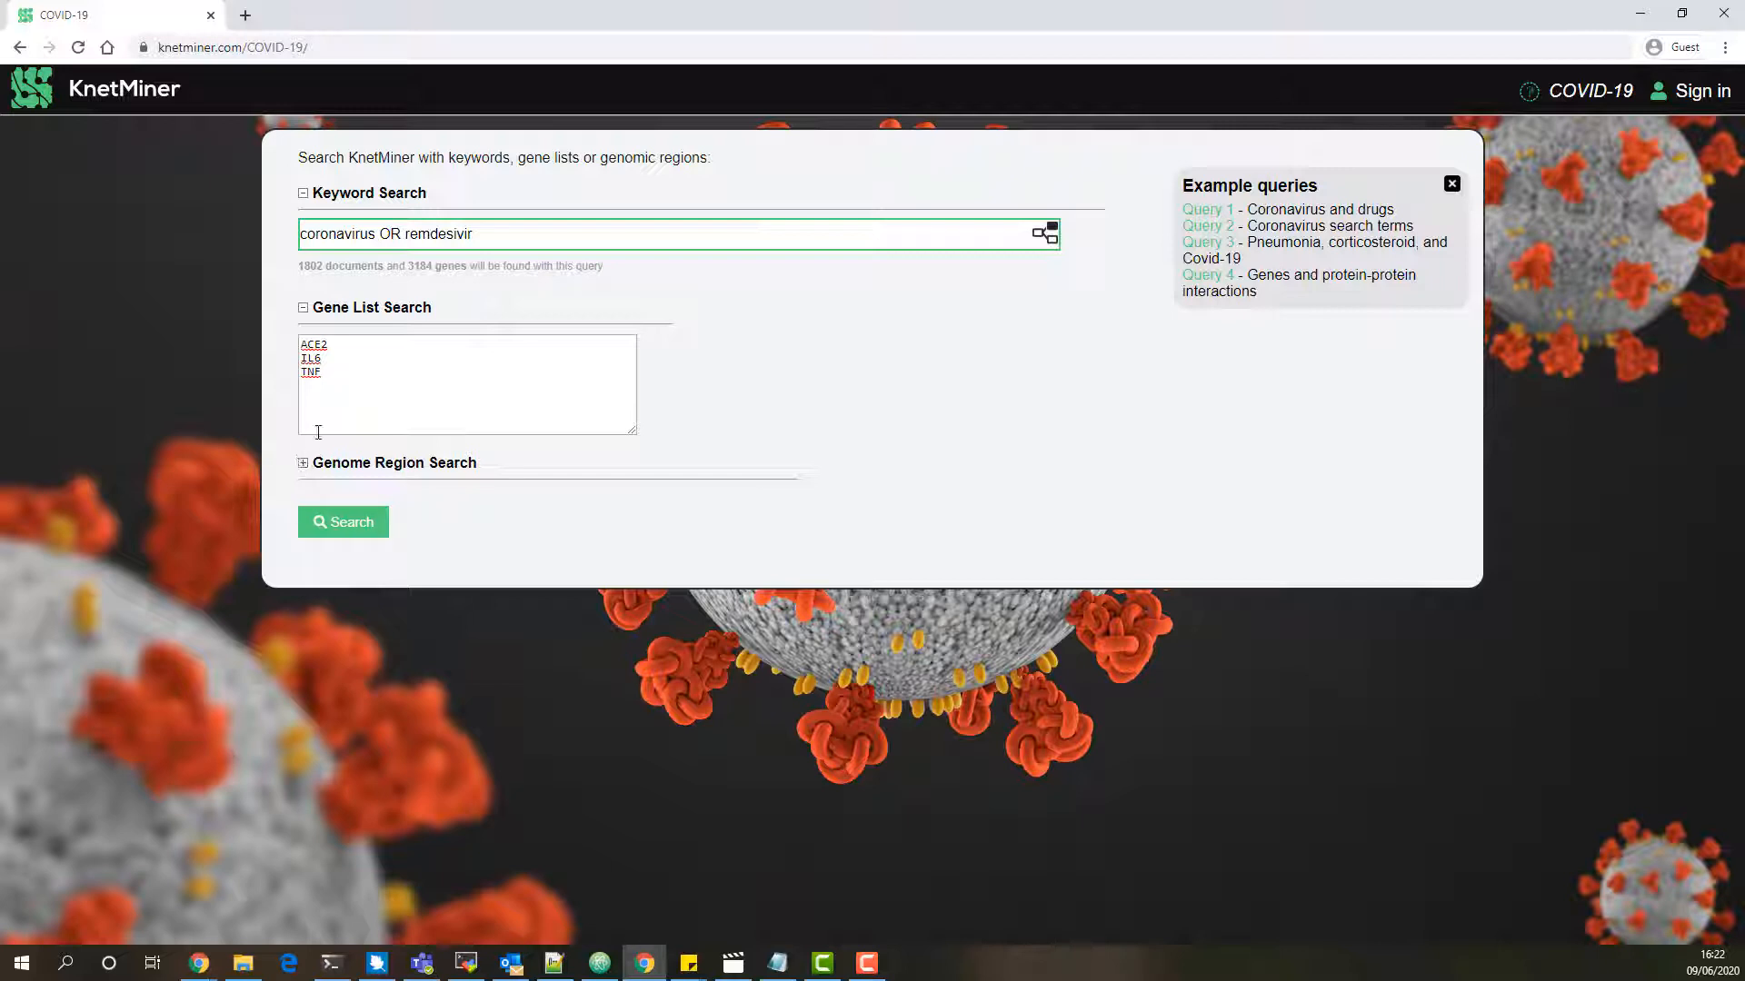
Expand the genome region search options and run the search with the region fields left empty
{"action": "left_click", "coordinate": [303, 463]}
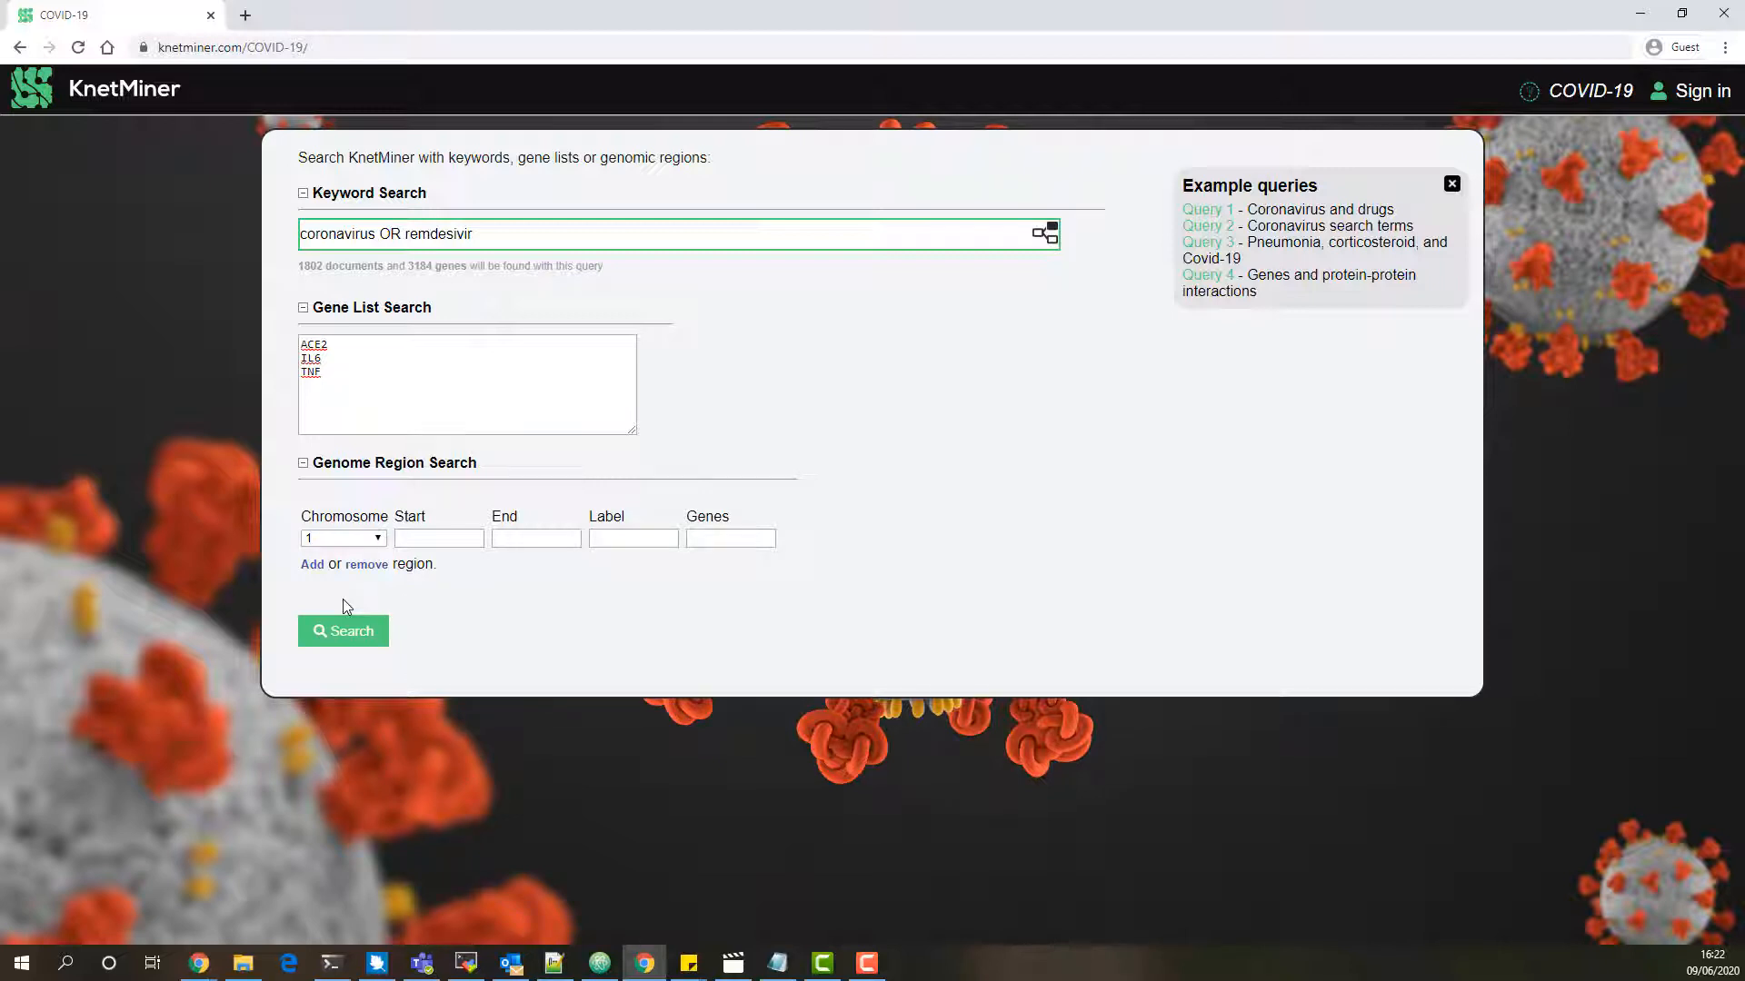
{"action": "left_click", "coordinate": [345, 630]}
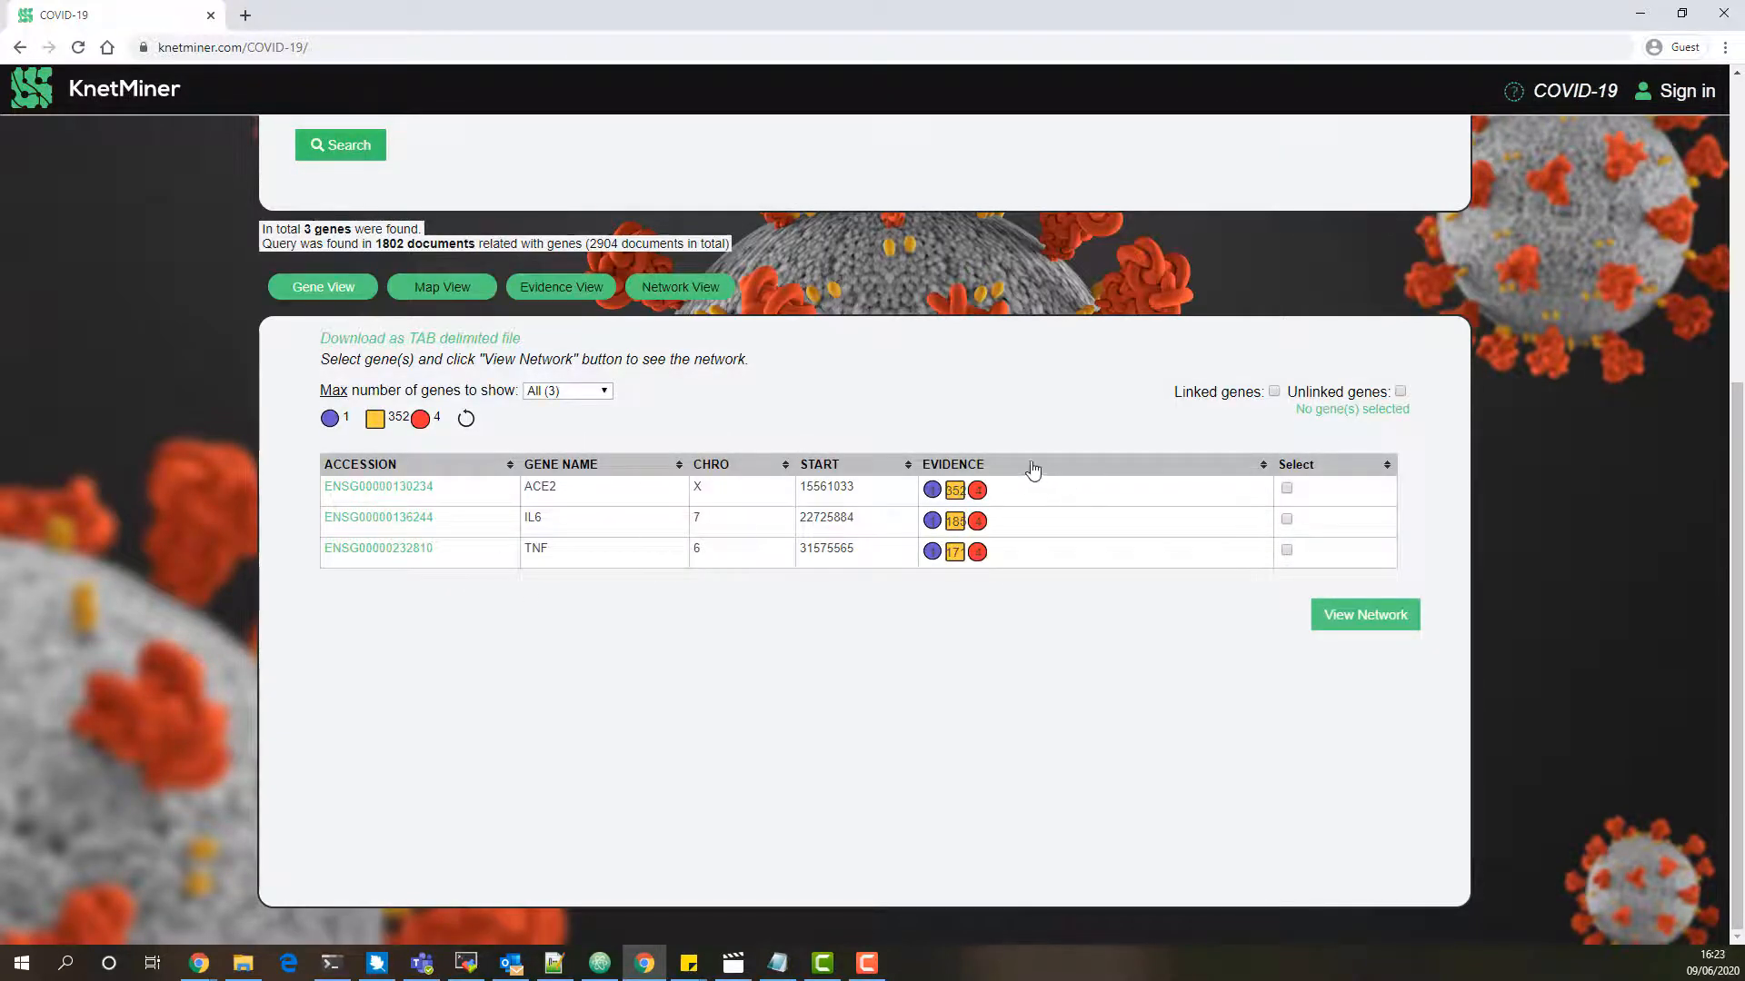
Select the ACE2 and IL6 genes in the results table and view the drug evidence for ACE2
{"action": "left_click", "coordinate": [1287, 490]}
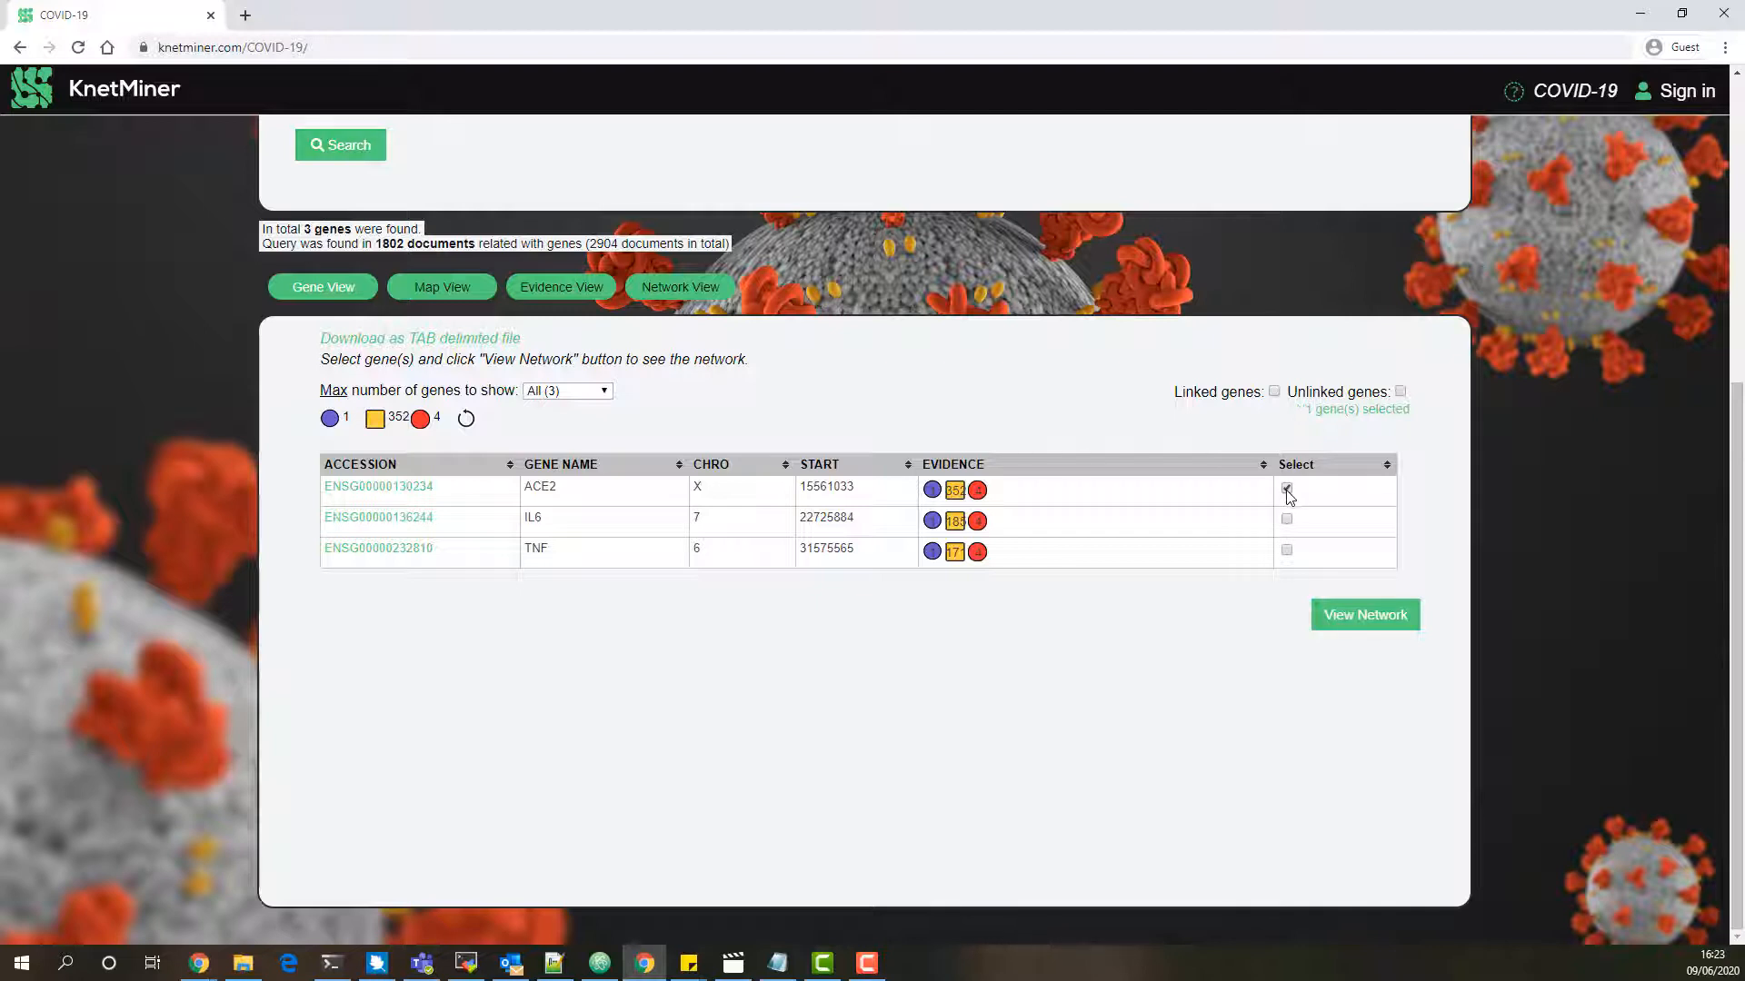
{"action": "left_click", "coordinate": [1287, 519]}
{"action": "left_click", "coordinate": [933, 490]}
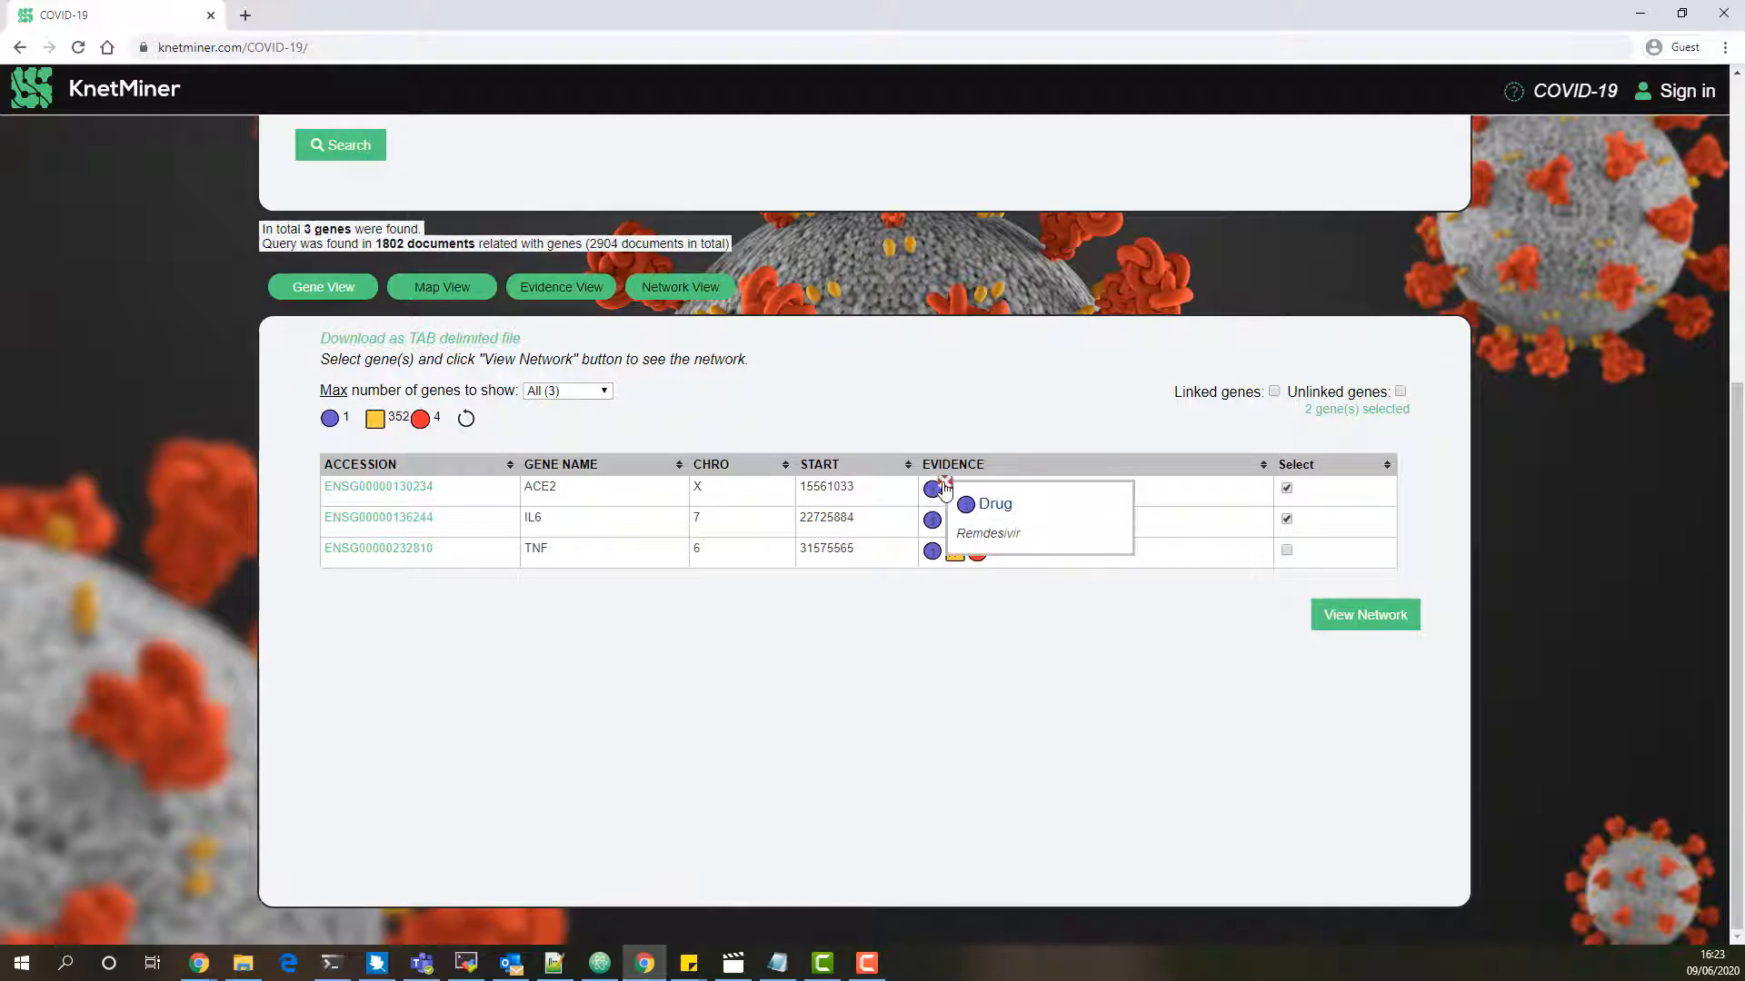
{"action": "left_click", "coordinate": [944, 484]}
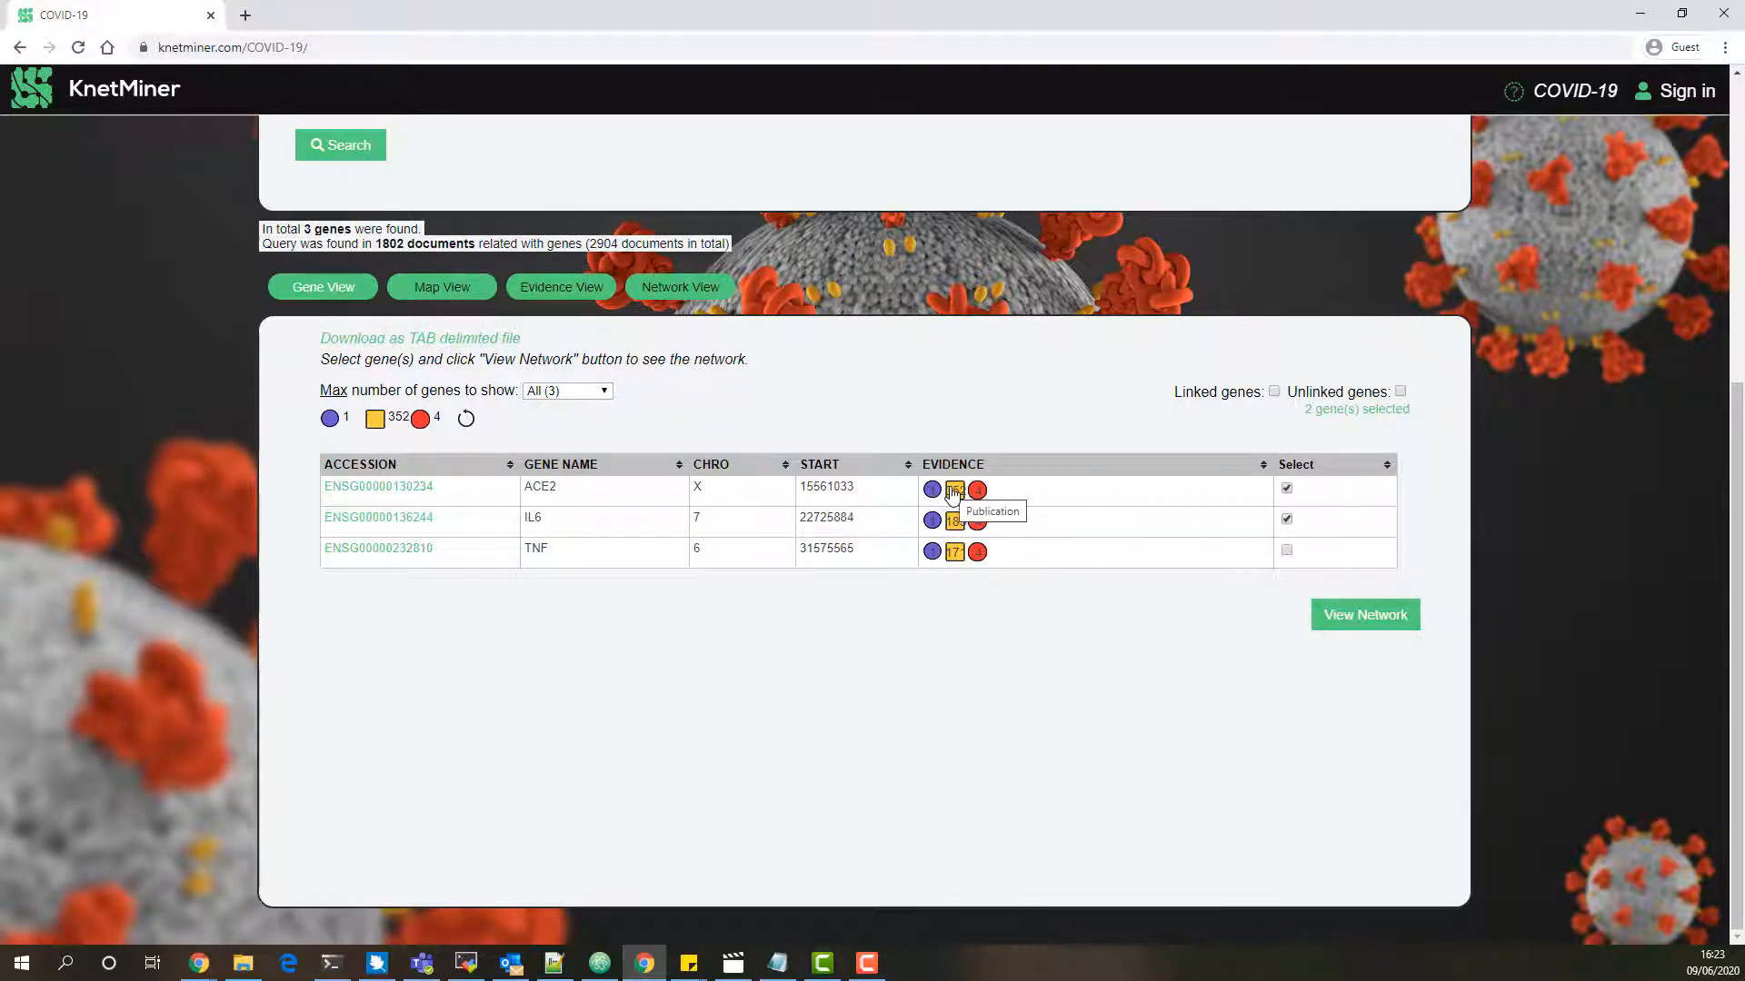
Load the example query on coronavirus and drugs and run the search
{"action": "scroll", "coordinate": [1012, 416], "scroll_direction": "up", "scroll_amount": 5}
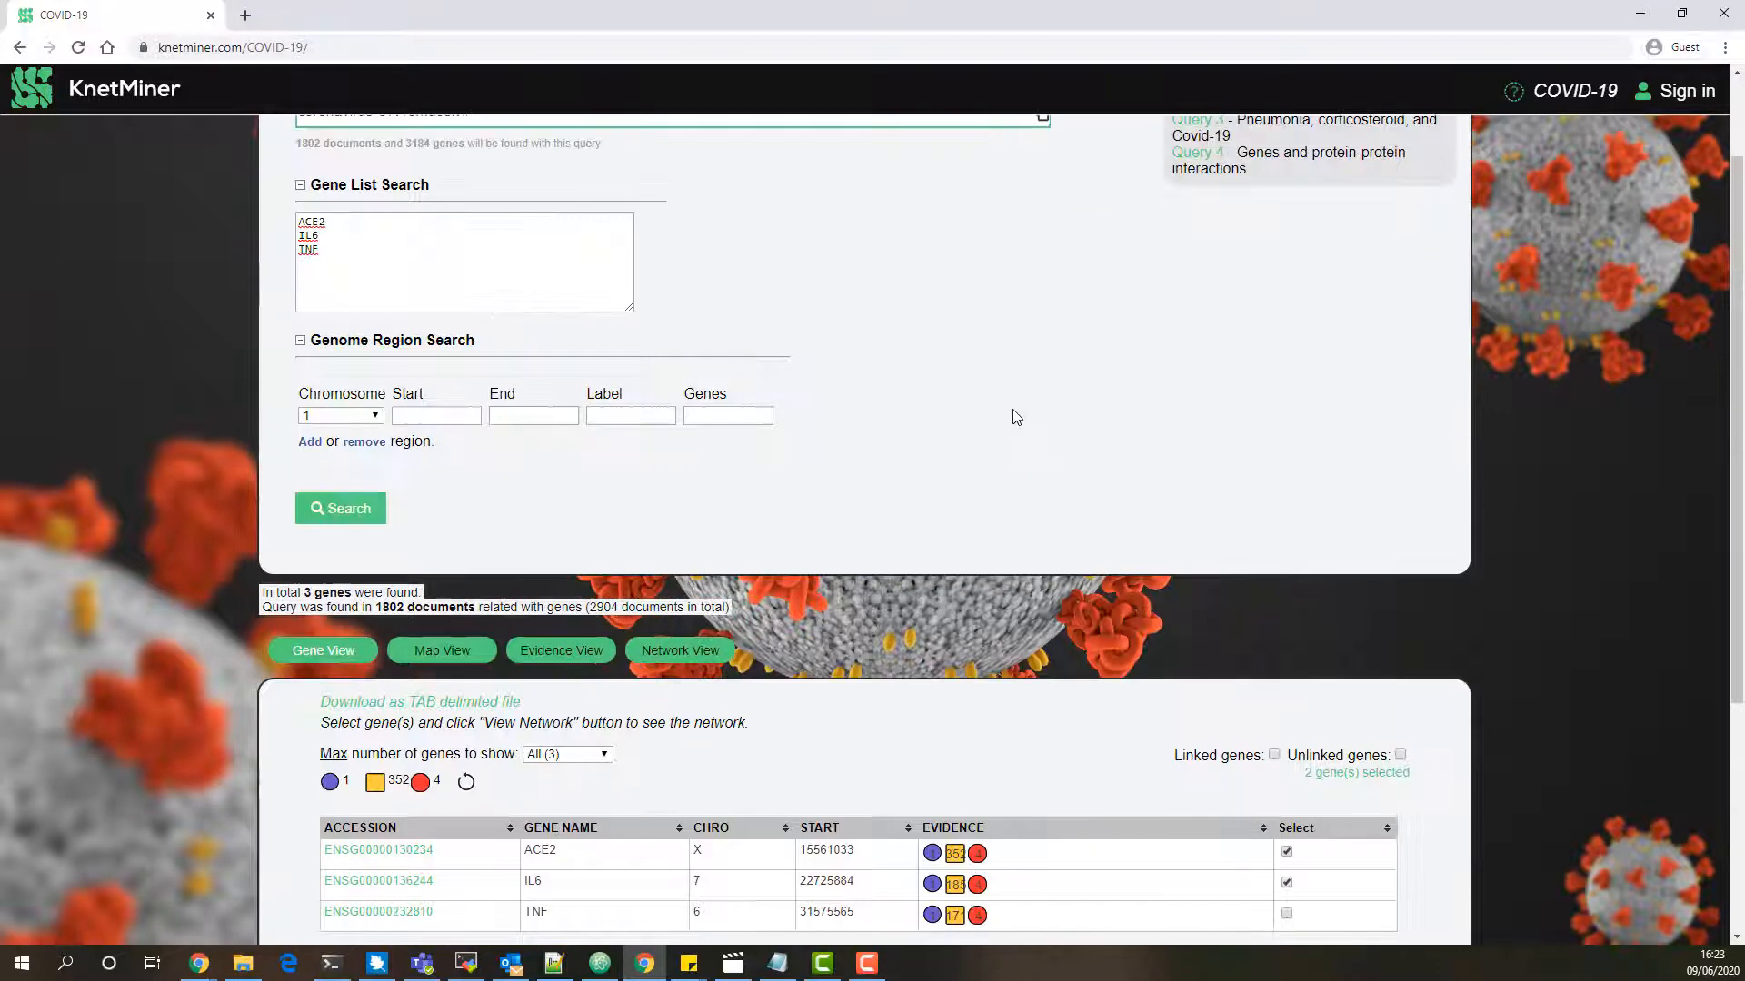
{"action": "left_click", "coordinate": [1216, 210]}
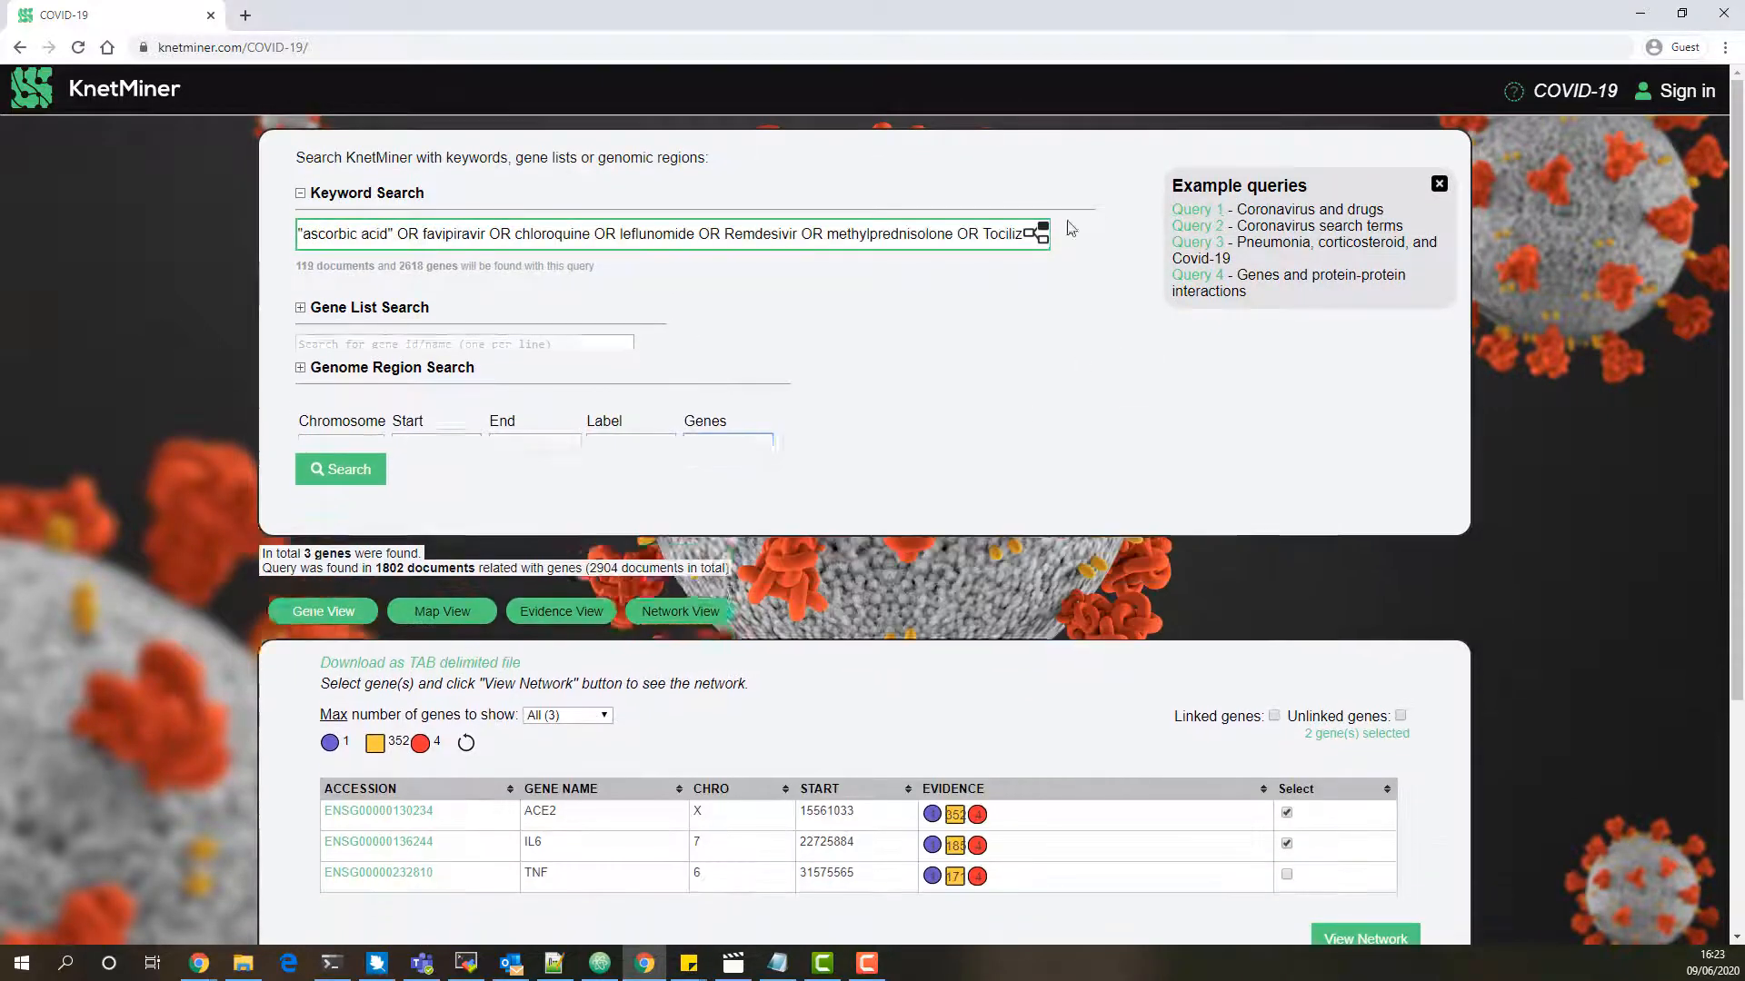
{"action": "left_click", "coordinate": [345, 418]}
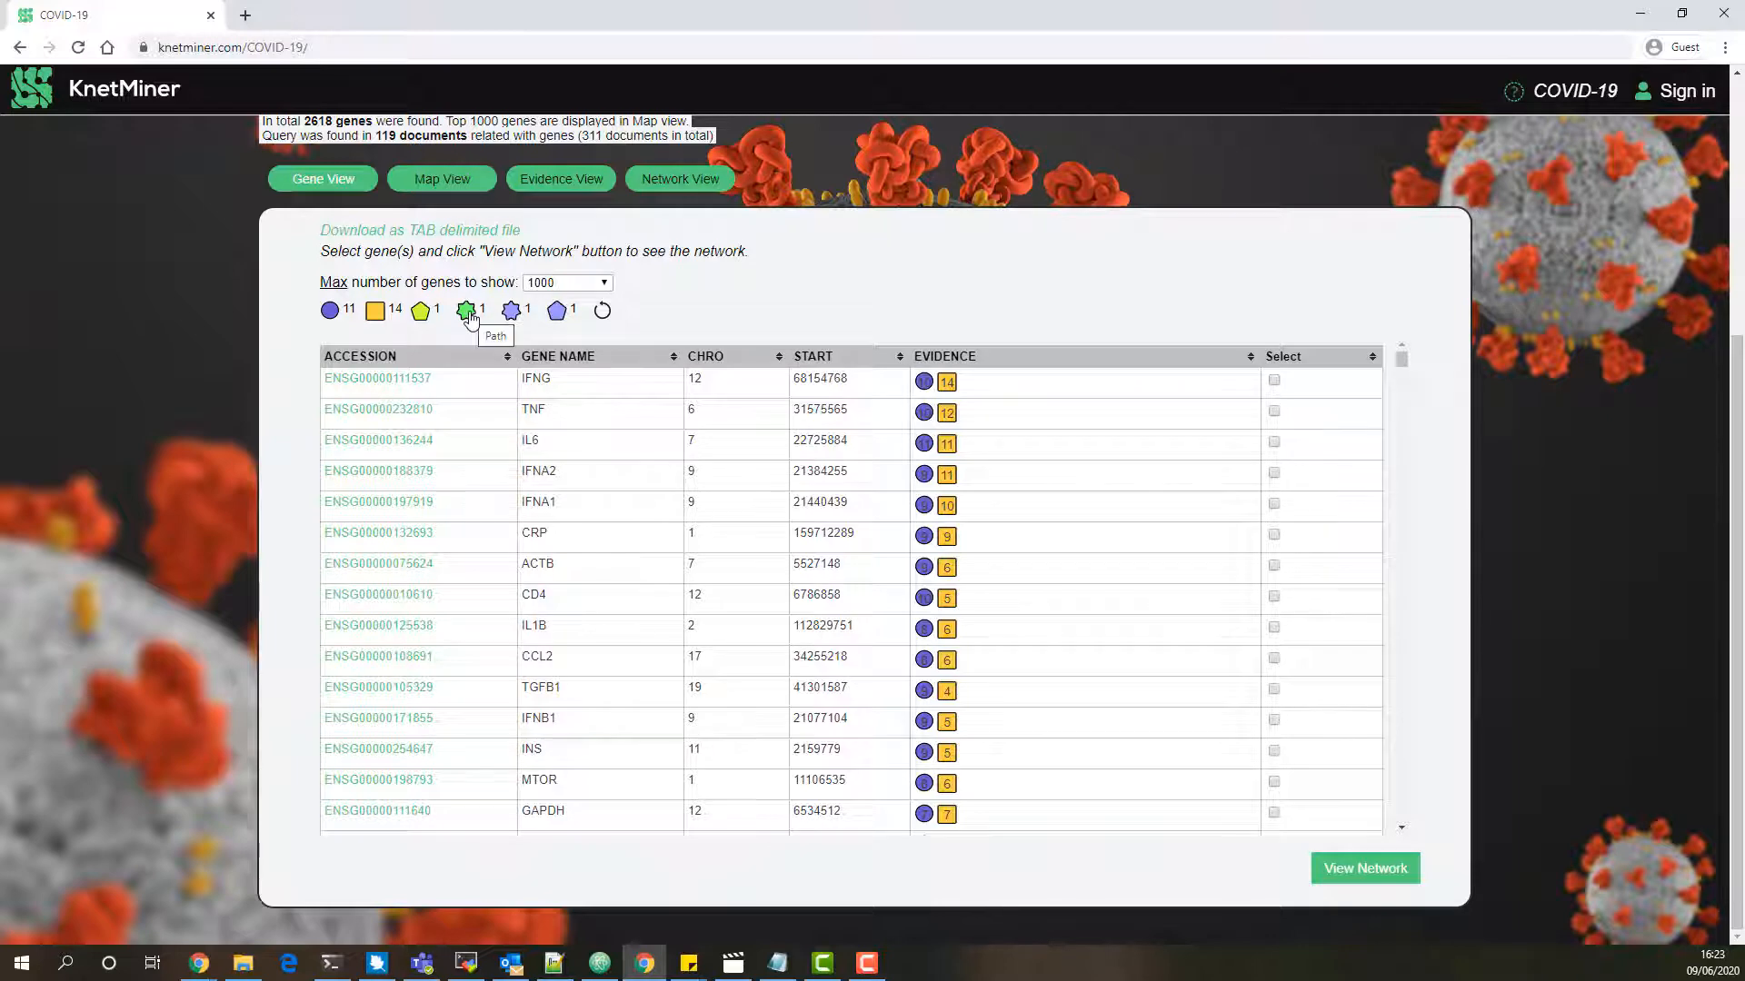
Filter the gene results to those with Trait evidence
{"action": "left_click", "coordinate": [420, 311]}
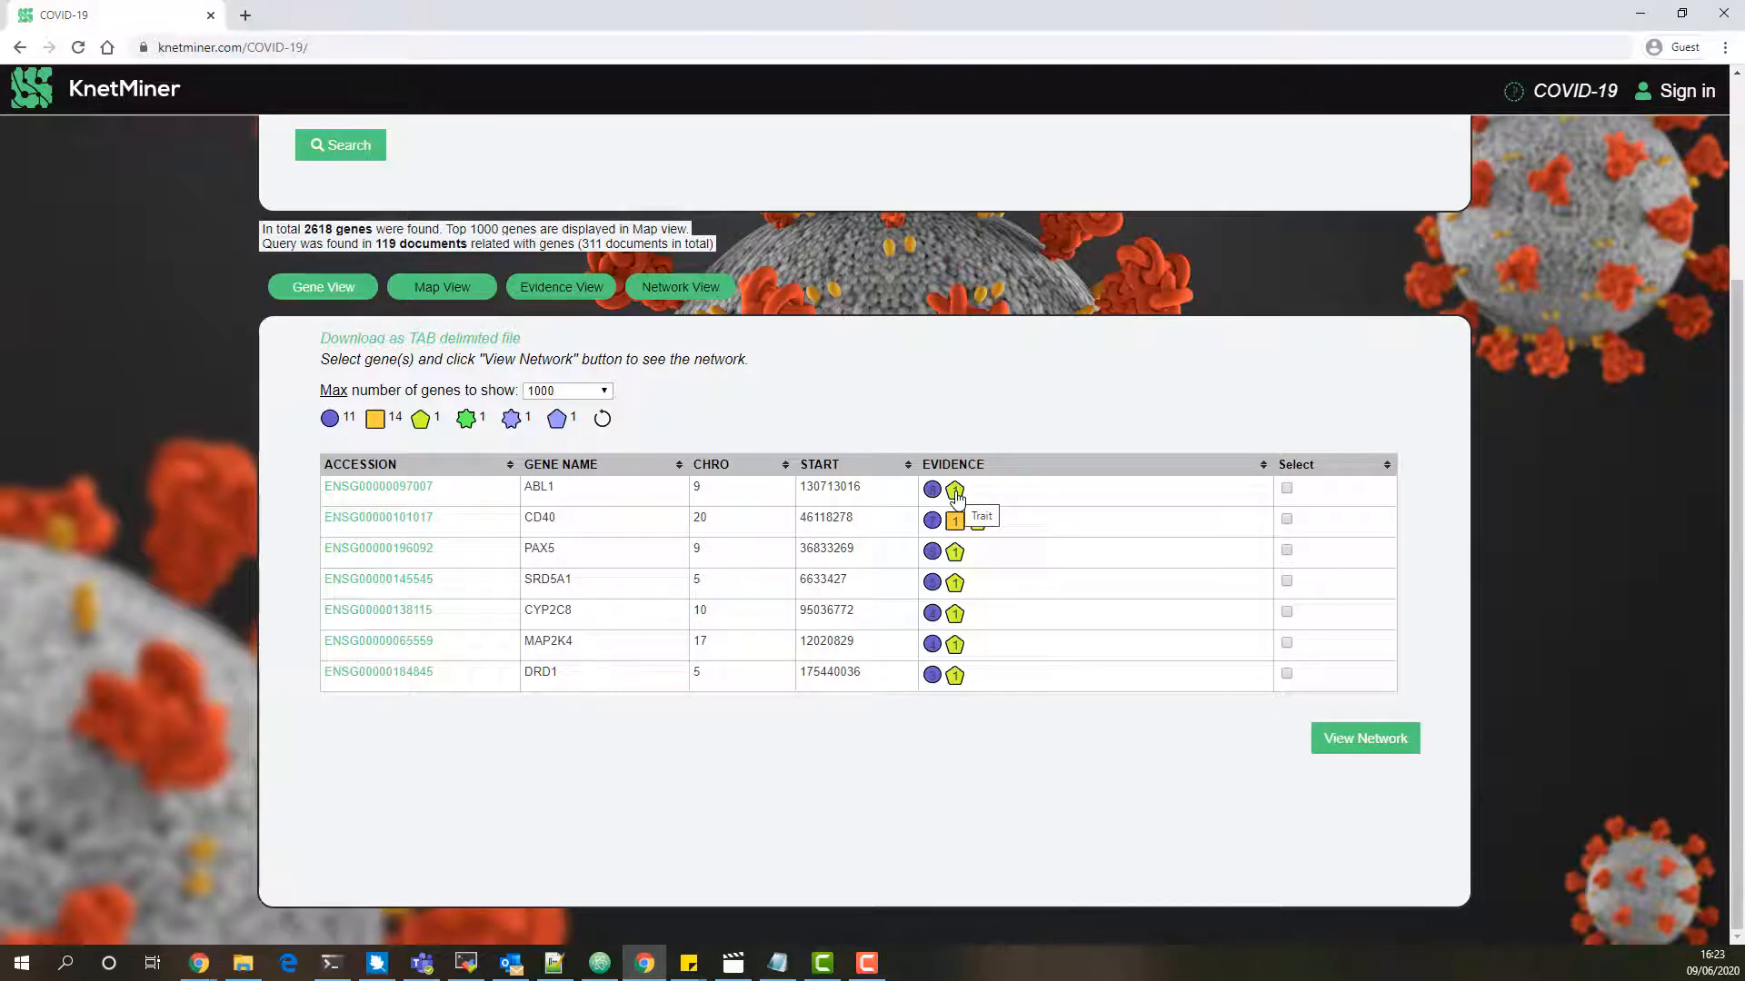
{"action": "scroll", "coordinate": [945, 430], "scroll_direction": "up", "scroll_amount": 3}
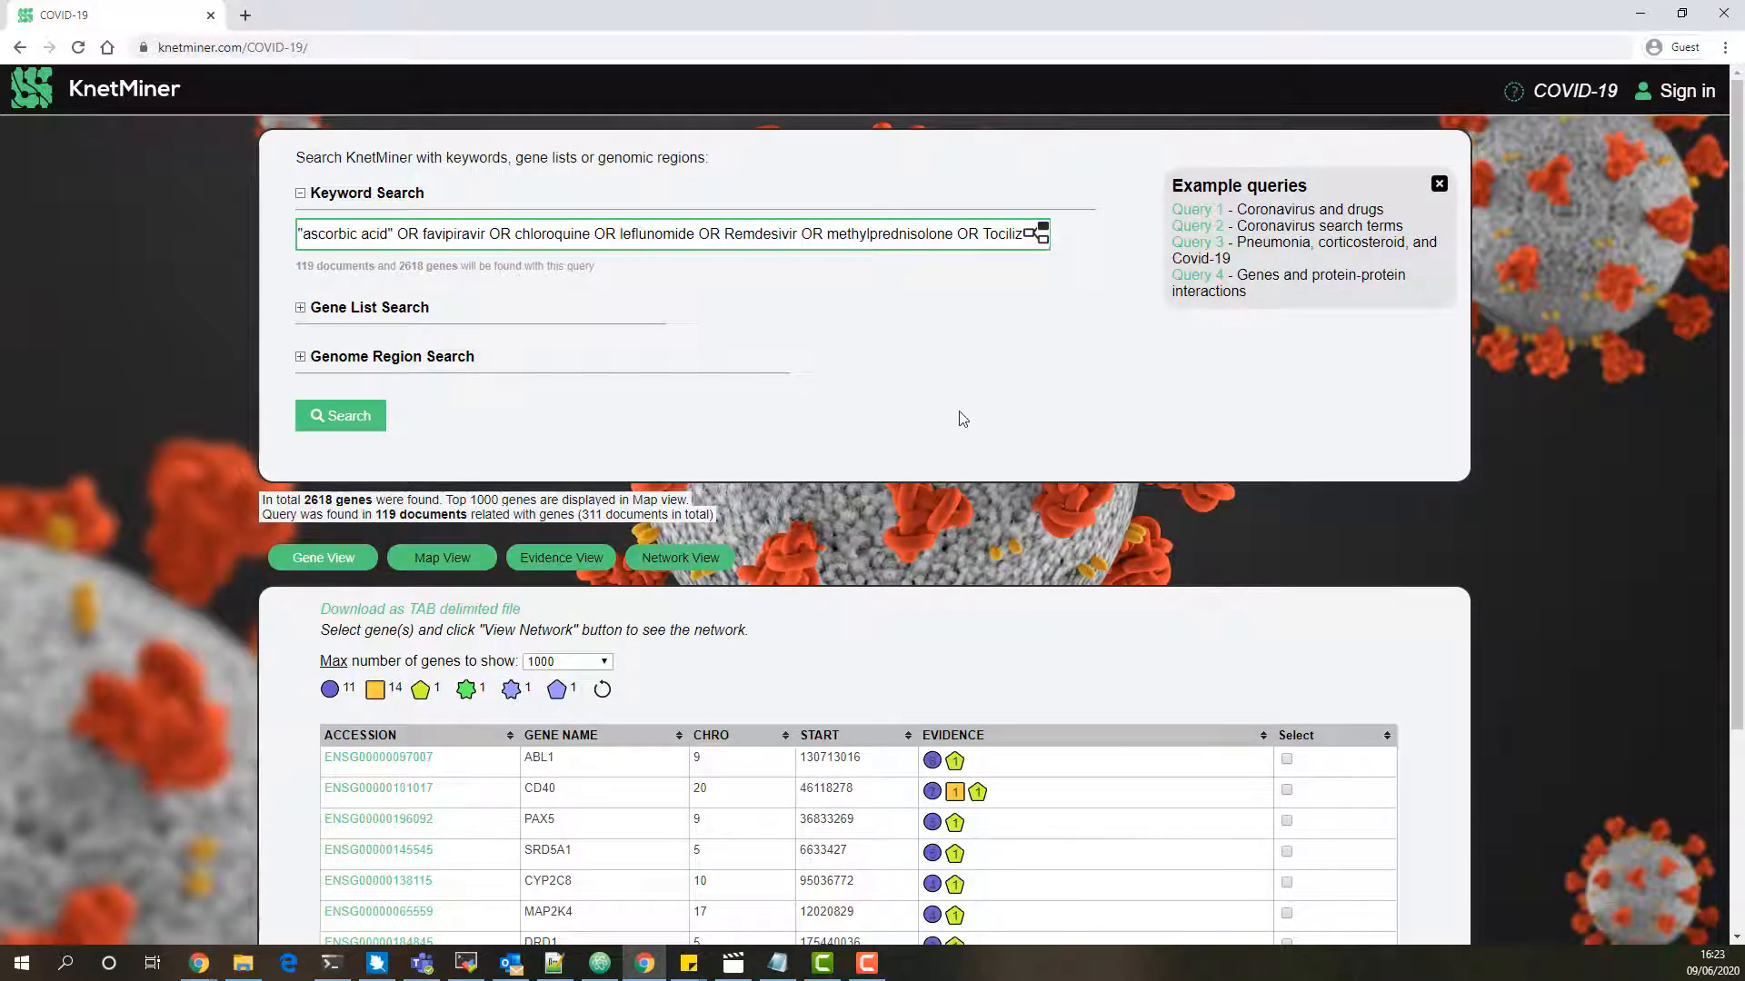
{"action": "scroll", "coordinate": [958, 417], "scroll_direction": "down", "scroll_amount": 3}
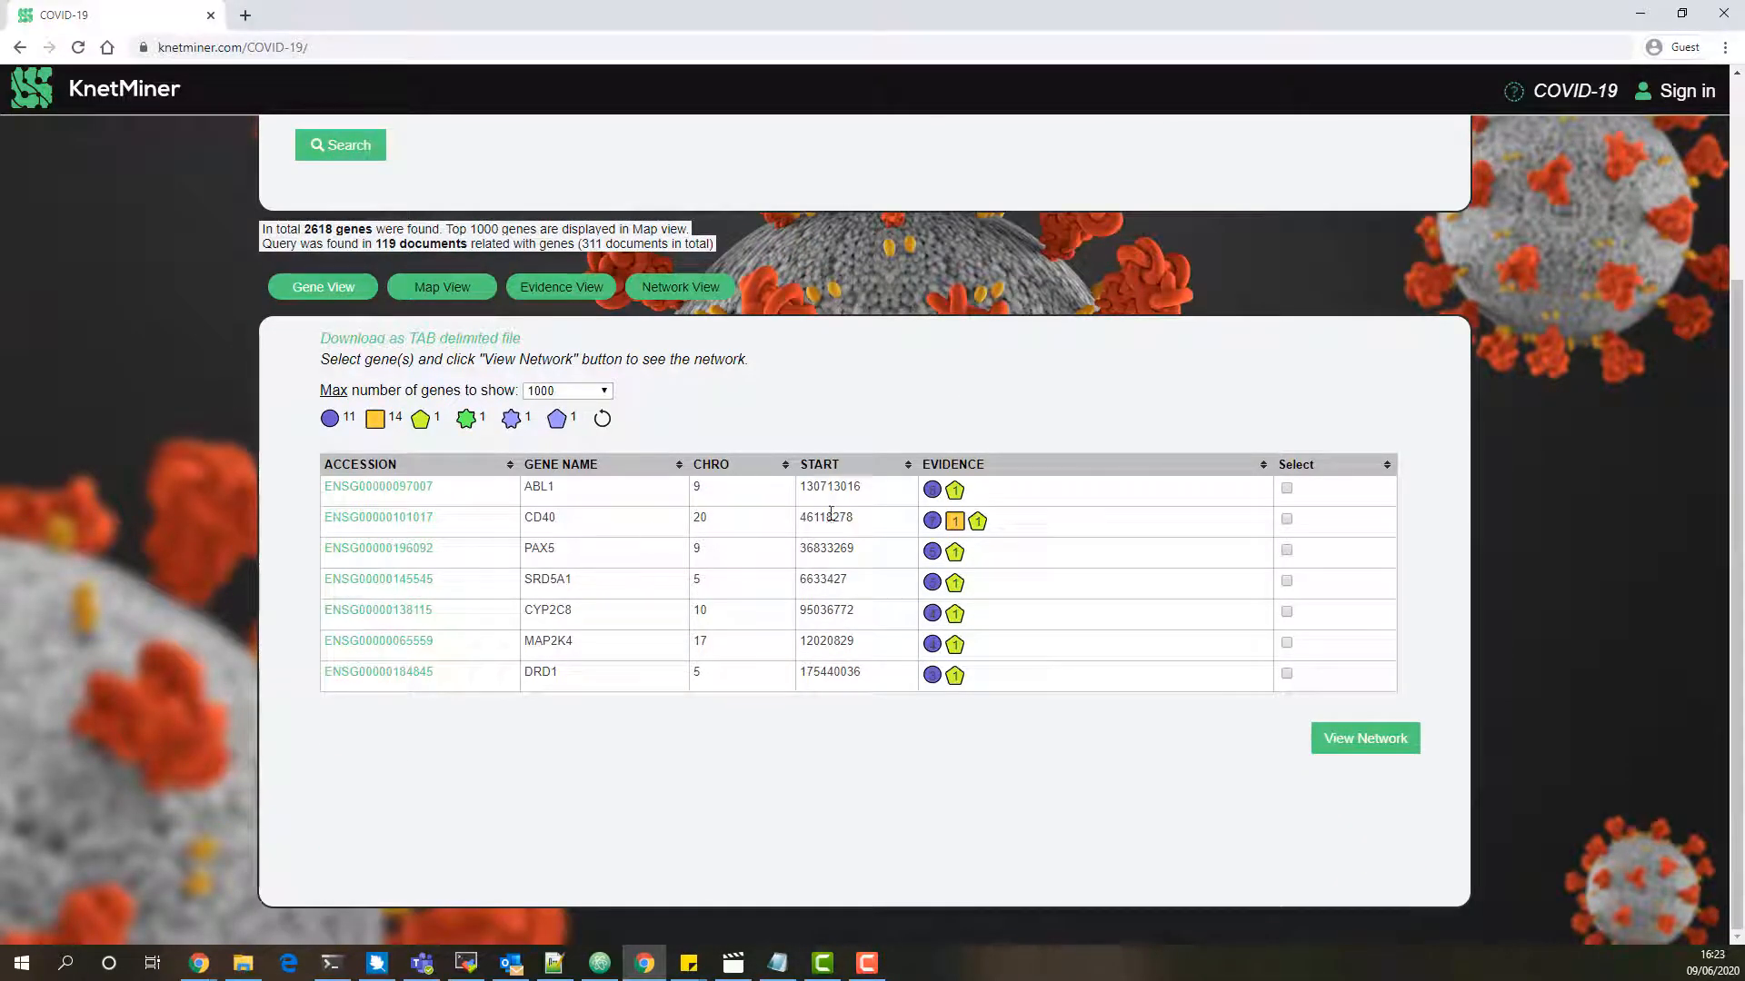
Select the ABL1 and CD40 genes and display their knowledge network
{"action": "left_click", "coordinate": [1285, 489]}
{"action": "left_click", "coordinate": [1286, 519]}
{"action": "left_click", "coordinate": [1339, 733]}
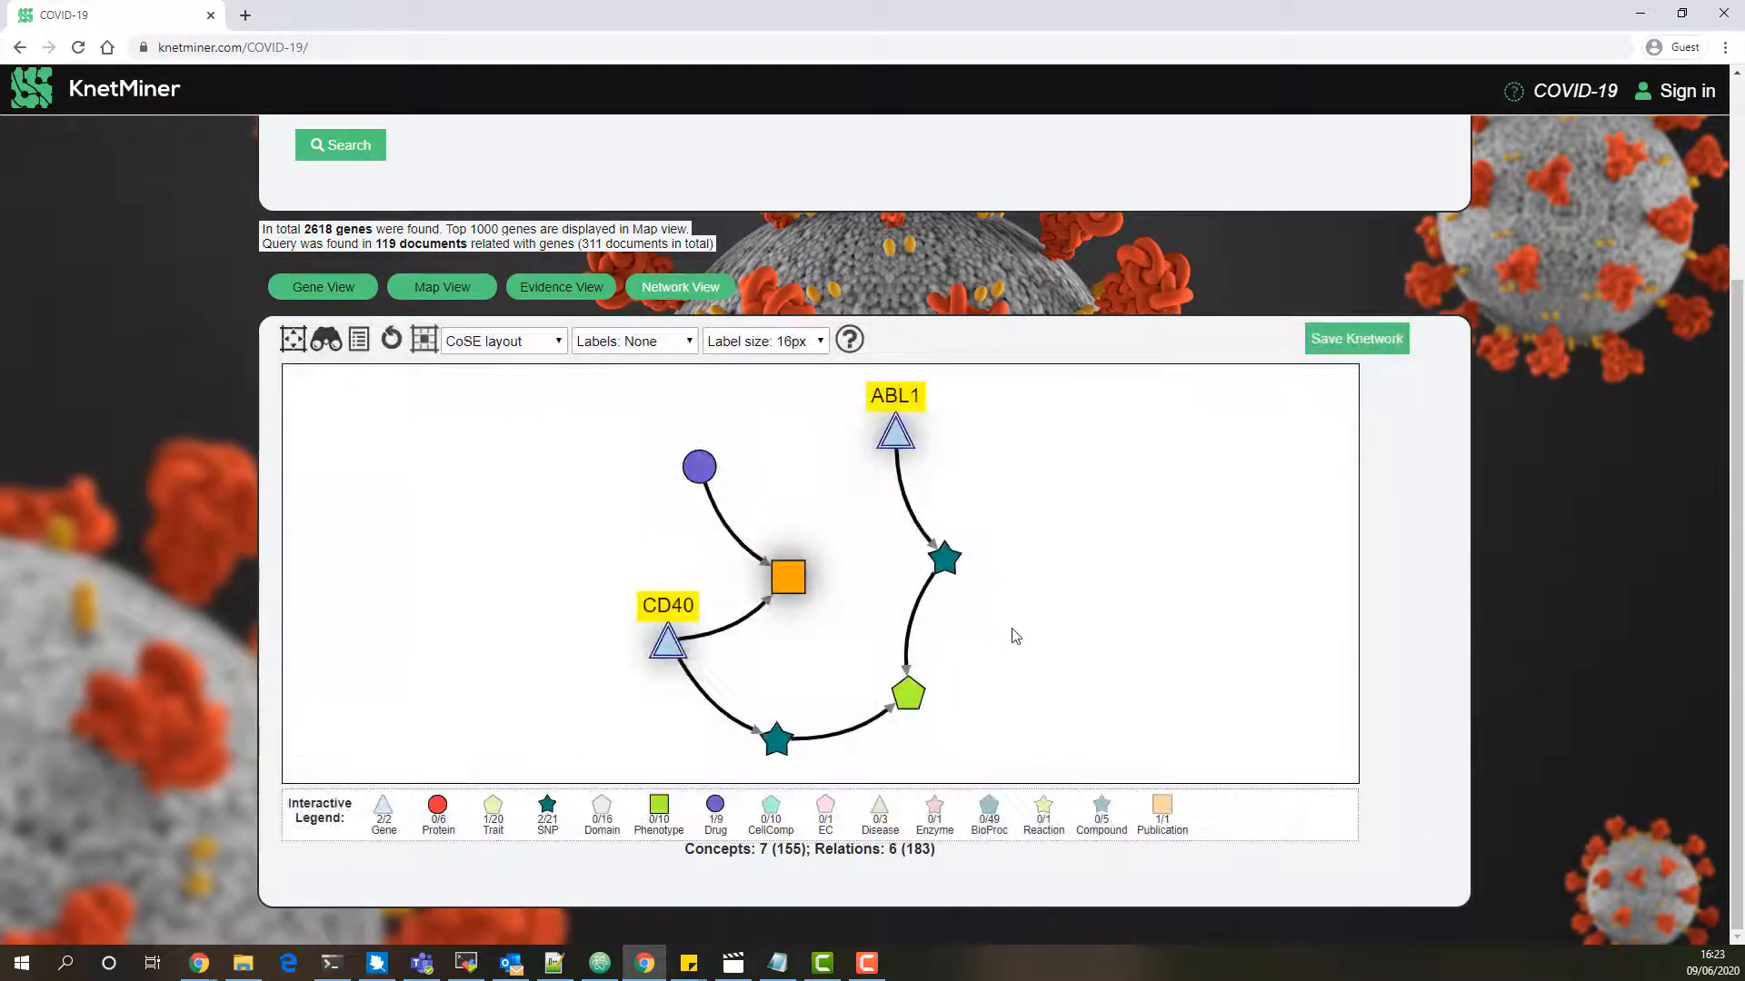
Show the info box for the green trait node linking ABL1 and CD40, and turn on its label
{"action": "right_click", "coordinate": [880, 690]}
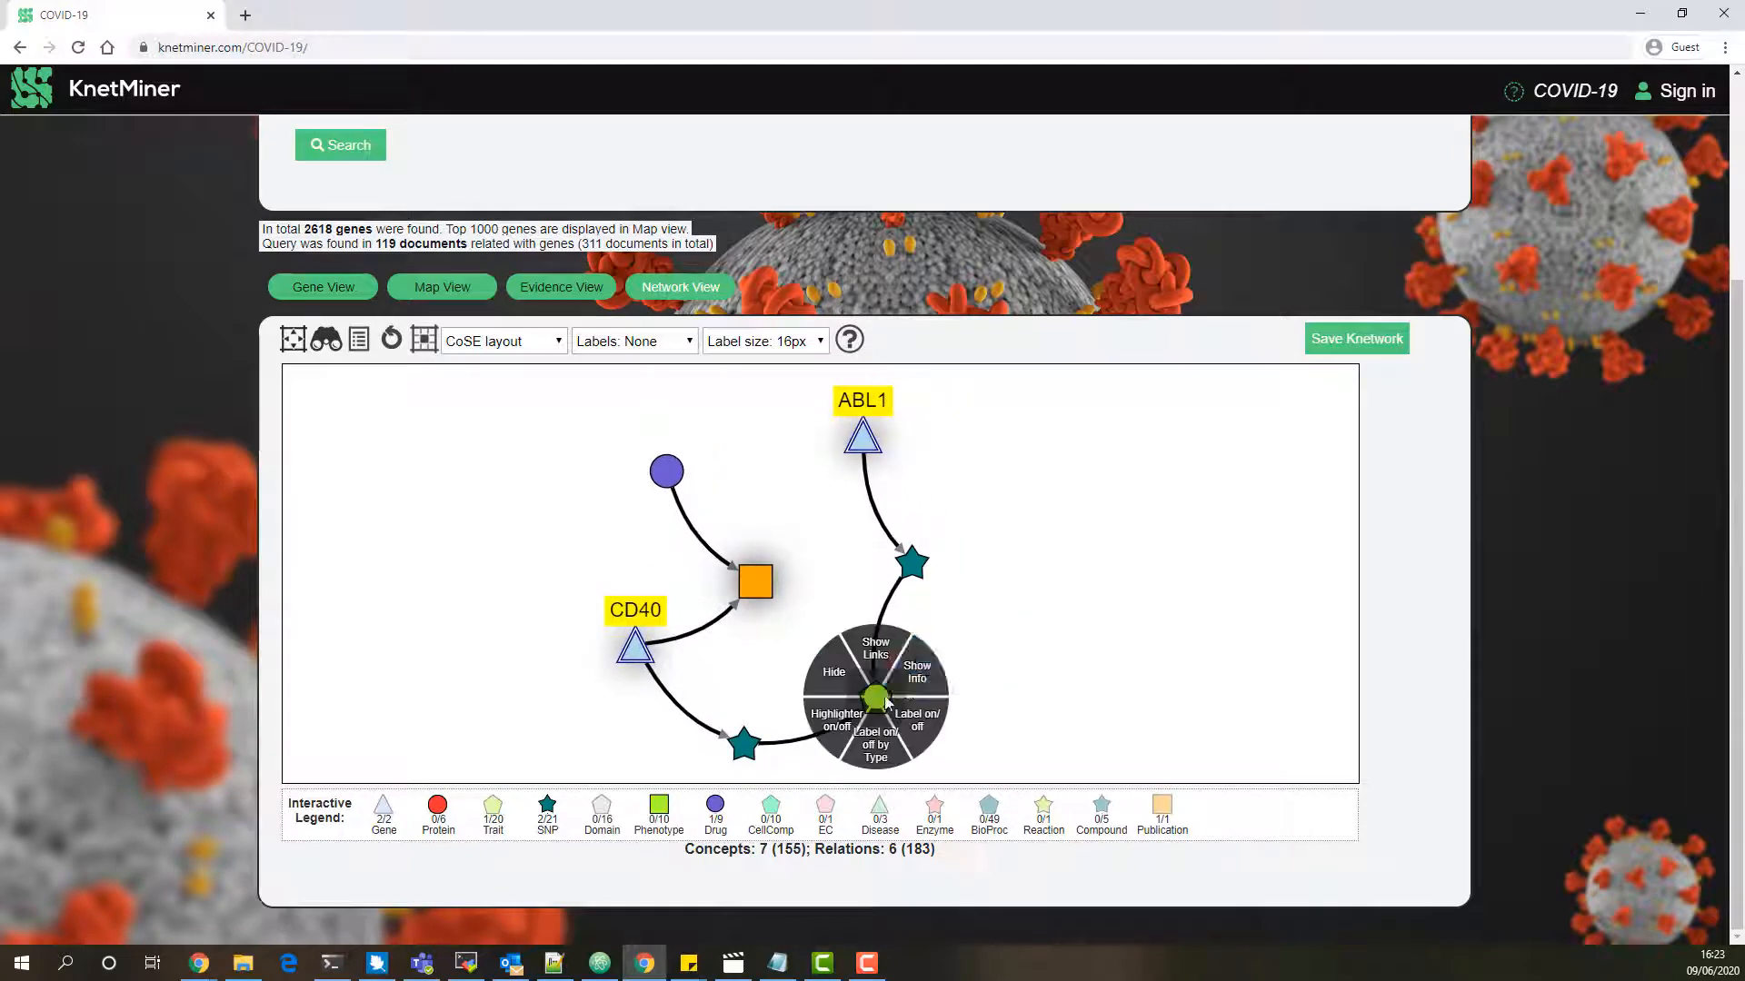
{"action": "left_click", "coordinate": [907, 692]}
{"action": "right_click", "coordinate": [907, 692]}
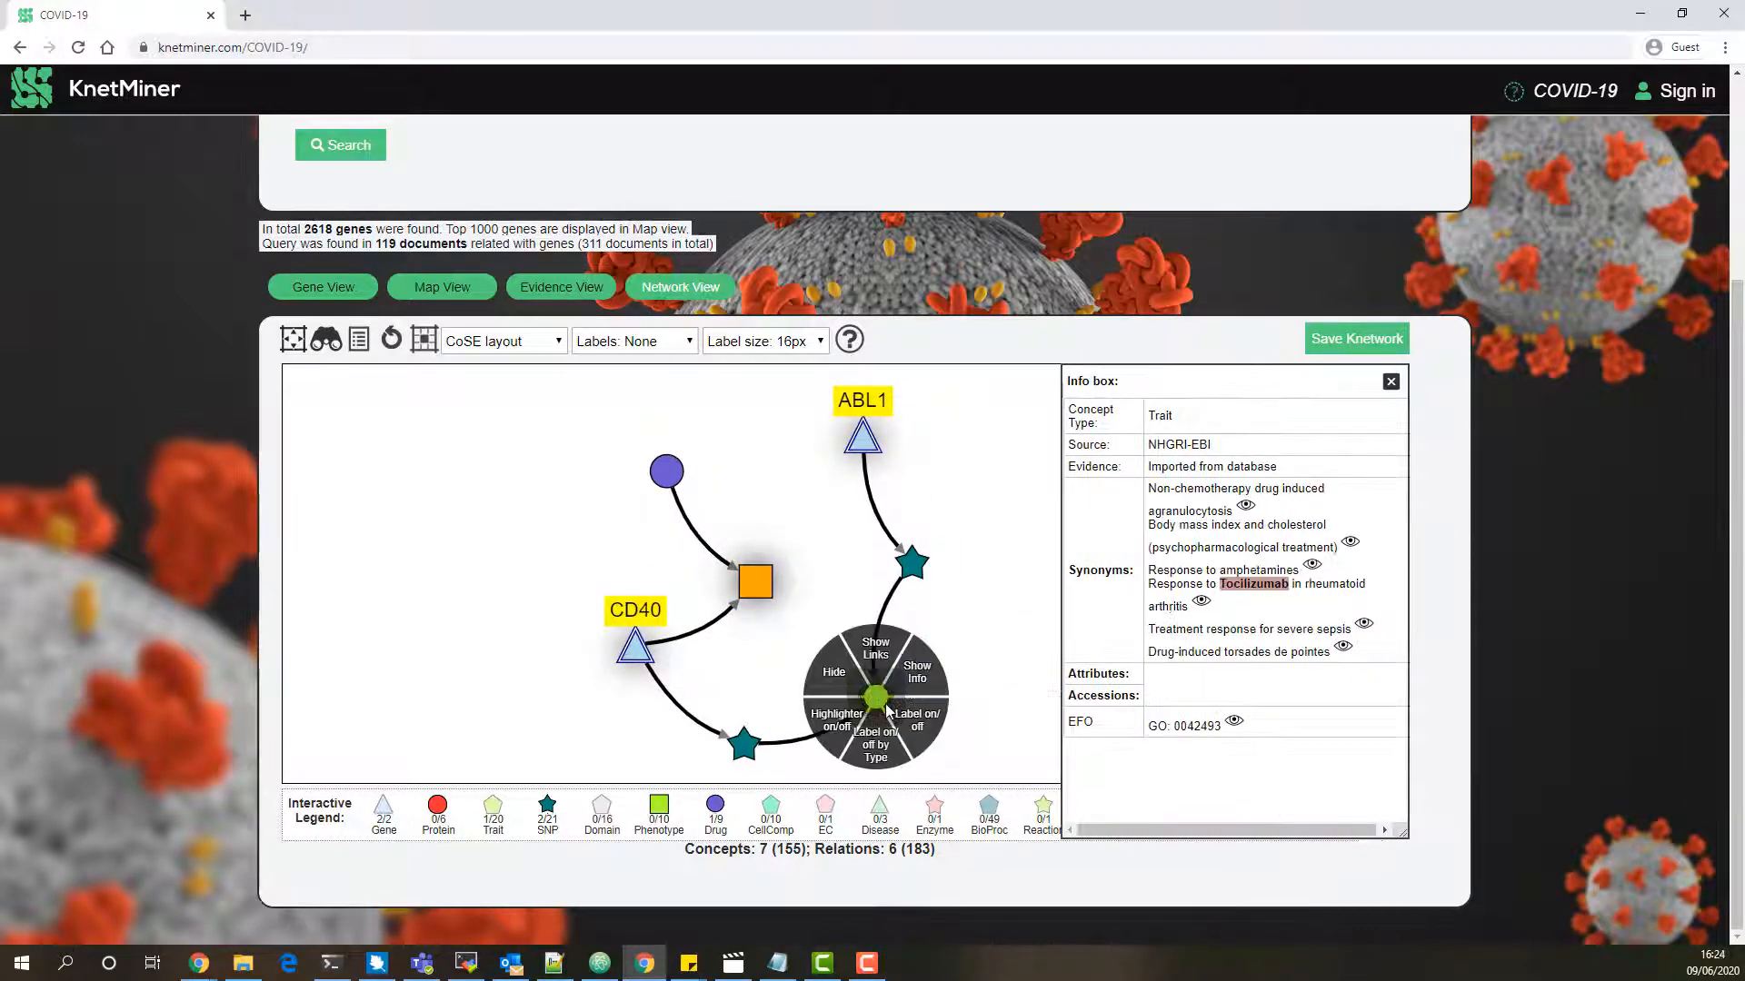
{"action": "left_click", "coordinate": [905, 723]}
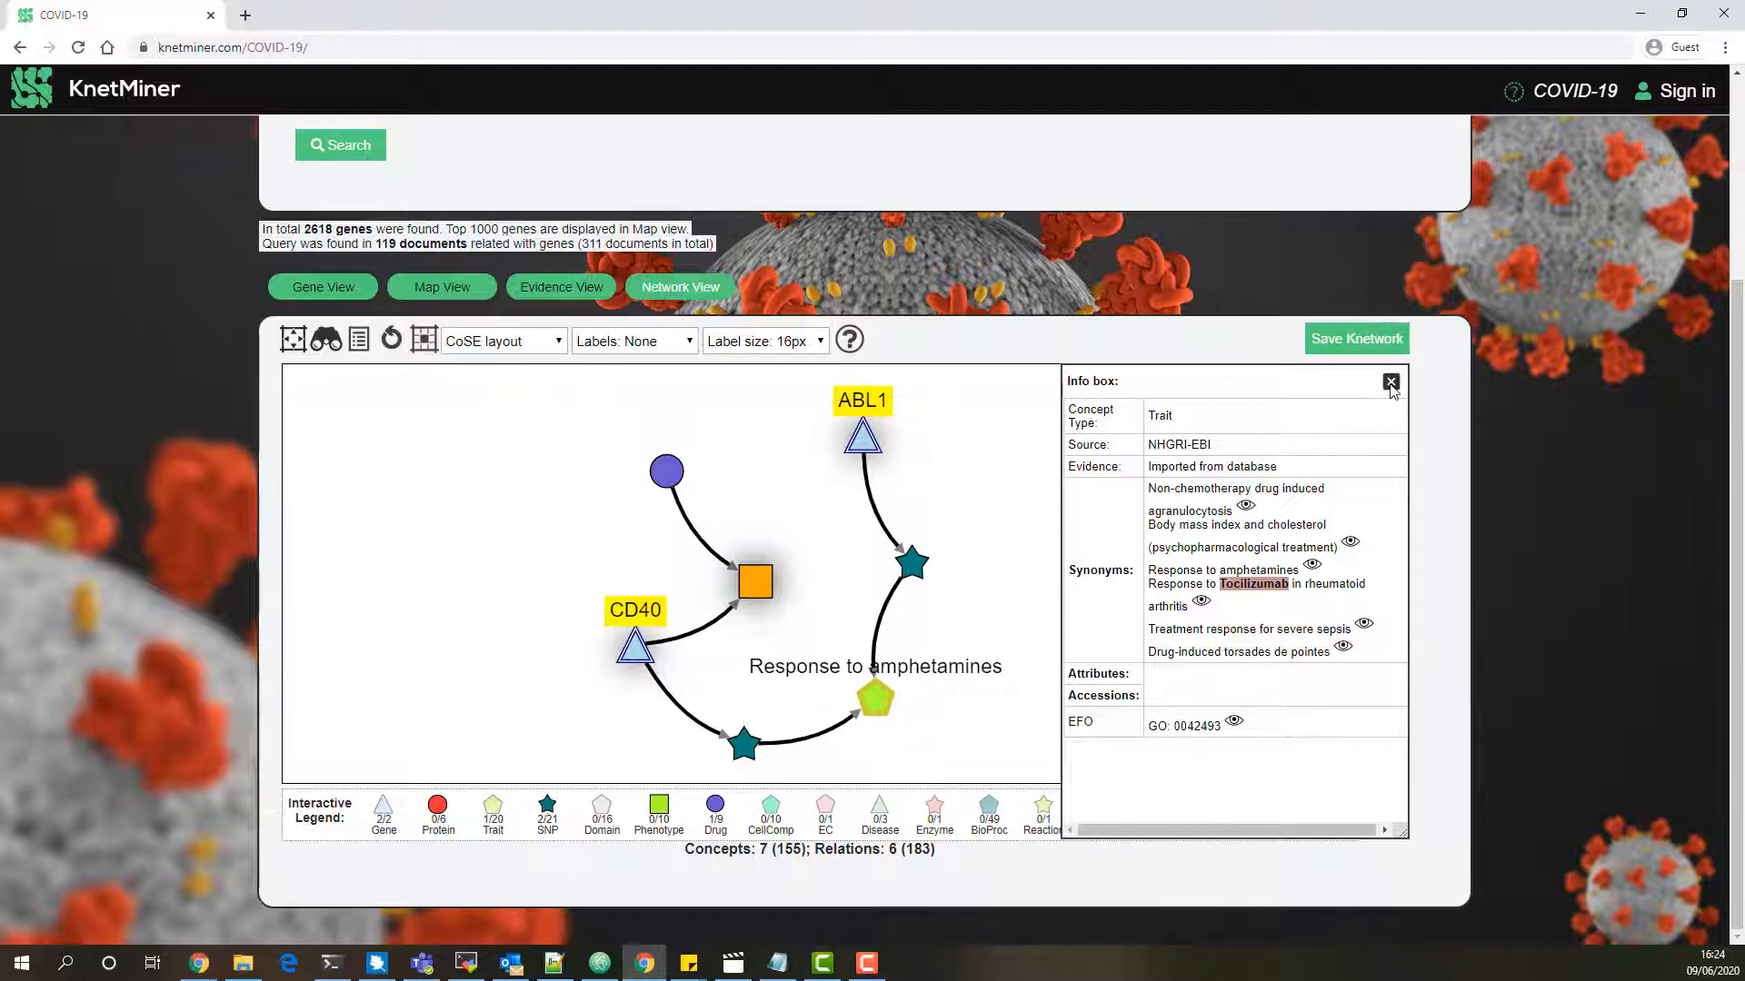
{"action": "left_click", "coordinate": [642, 343]}
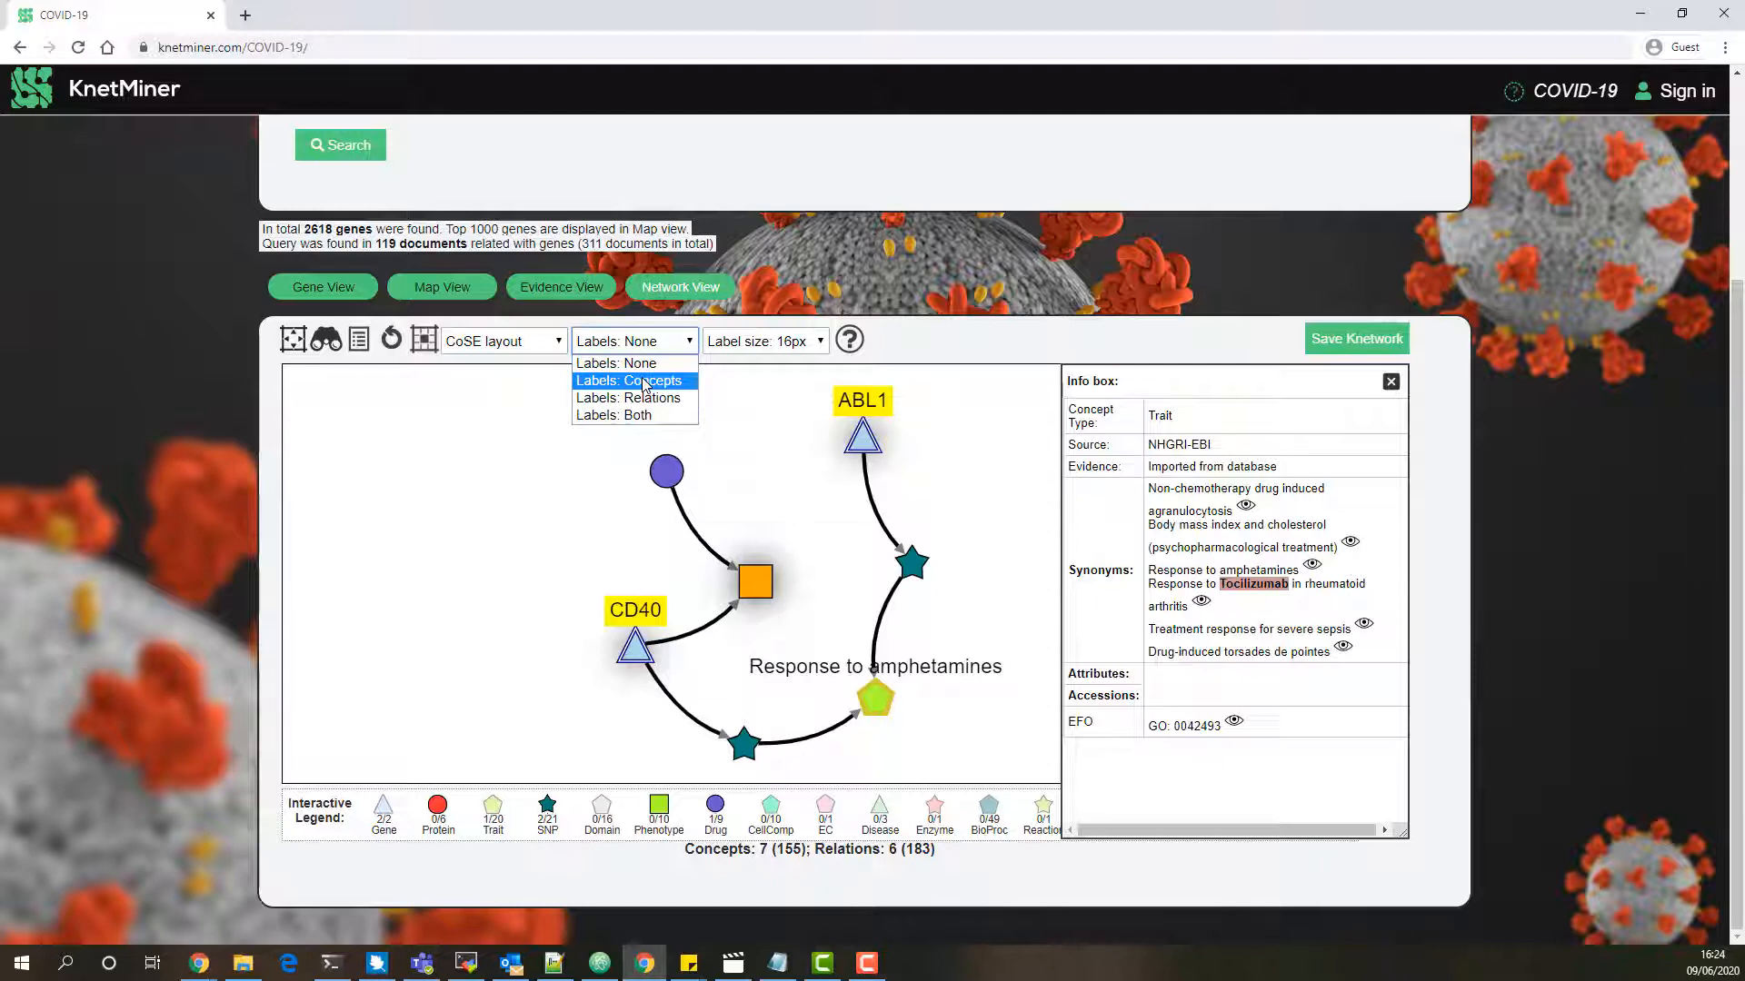
{"action": "left_click", "coordinate": [648, 345]}
{"action": "left_click", "coordinate": [775, 347]}
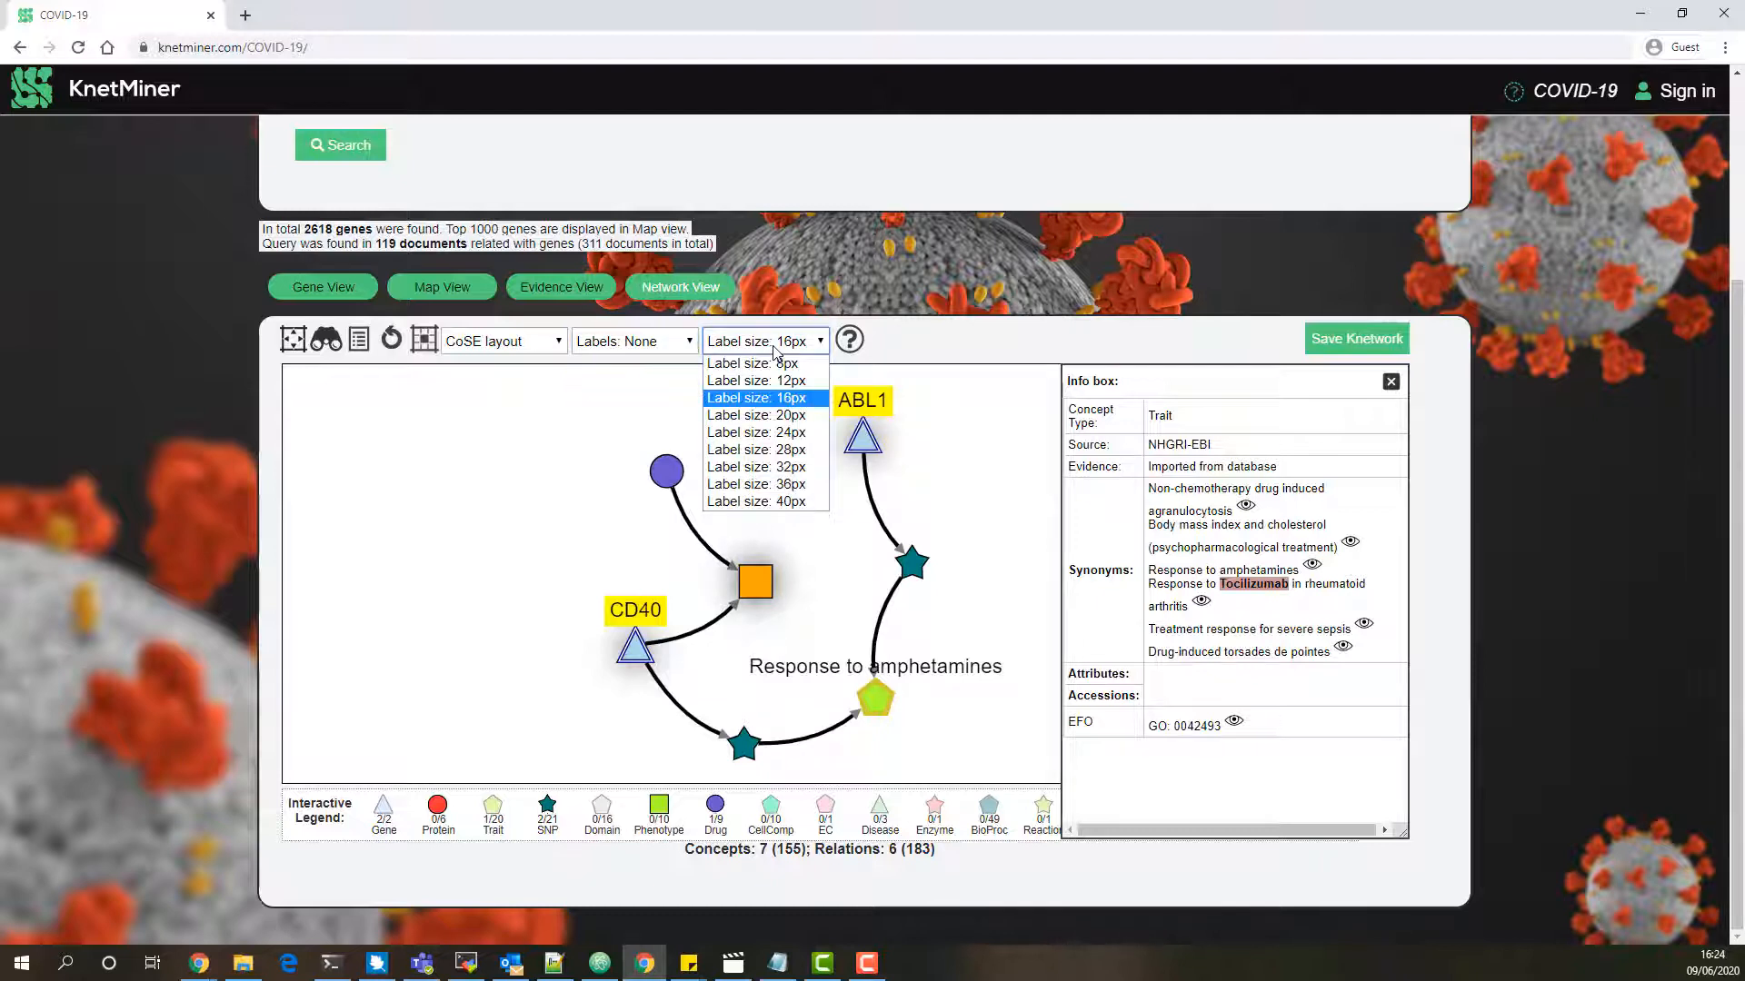
{"action": "left_click", "coordinate": [775, 350]}
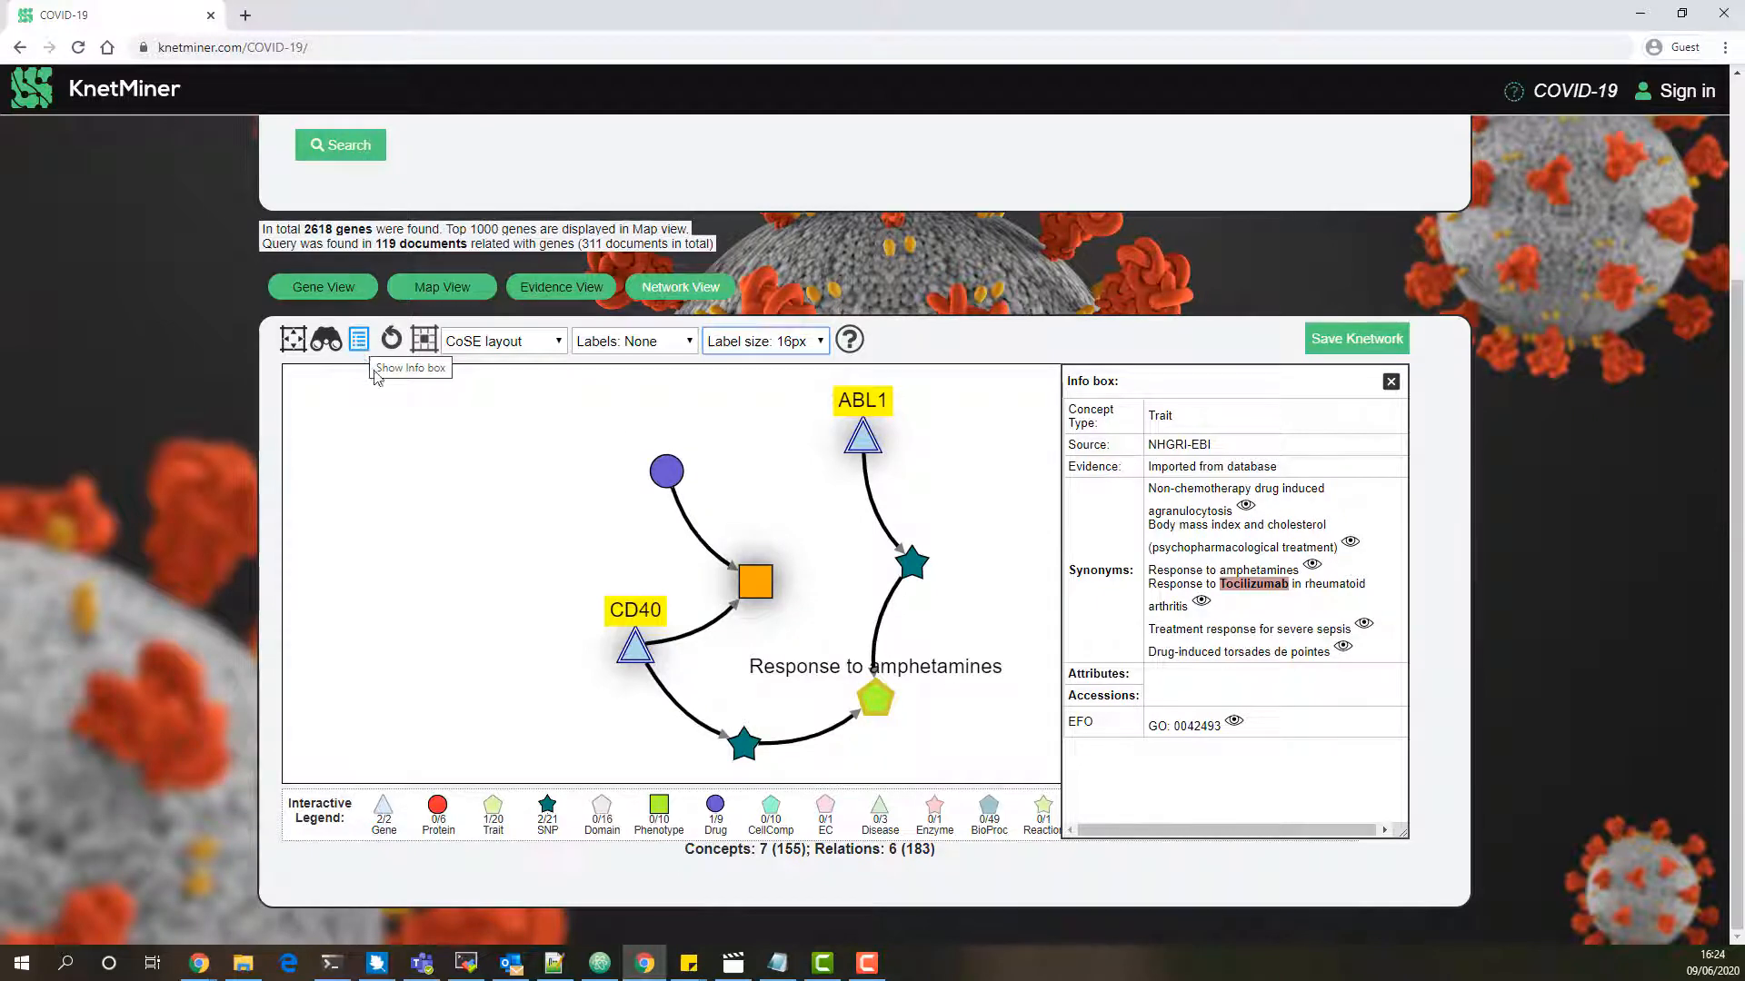
Turn on the label of the purple drug node linked to the publication
{"action": "left_click_drag", "start_coordinate": [822, 610], "coordinate": [713, 563]}
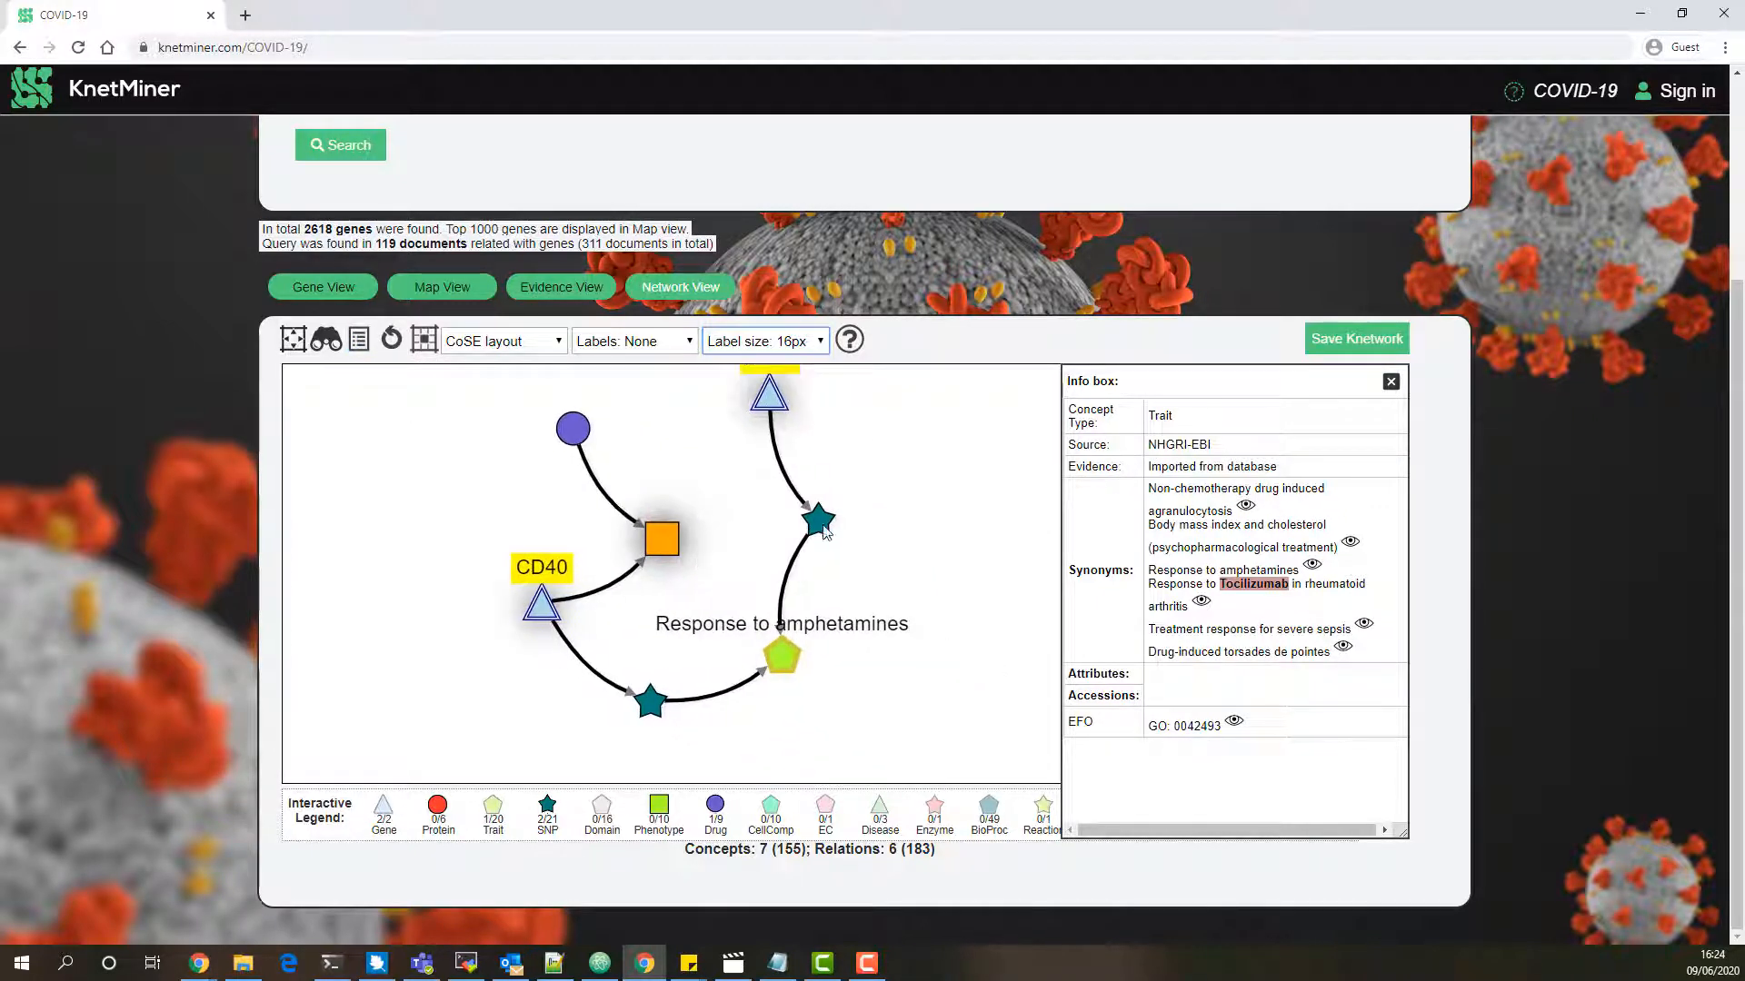
{"action": "right_click", "coordinate": [799, 557]}
{"action": "right_click", "coordinate": [575, 432]}
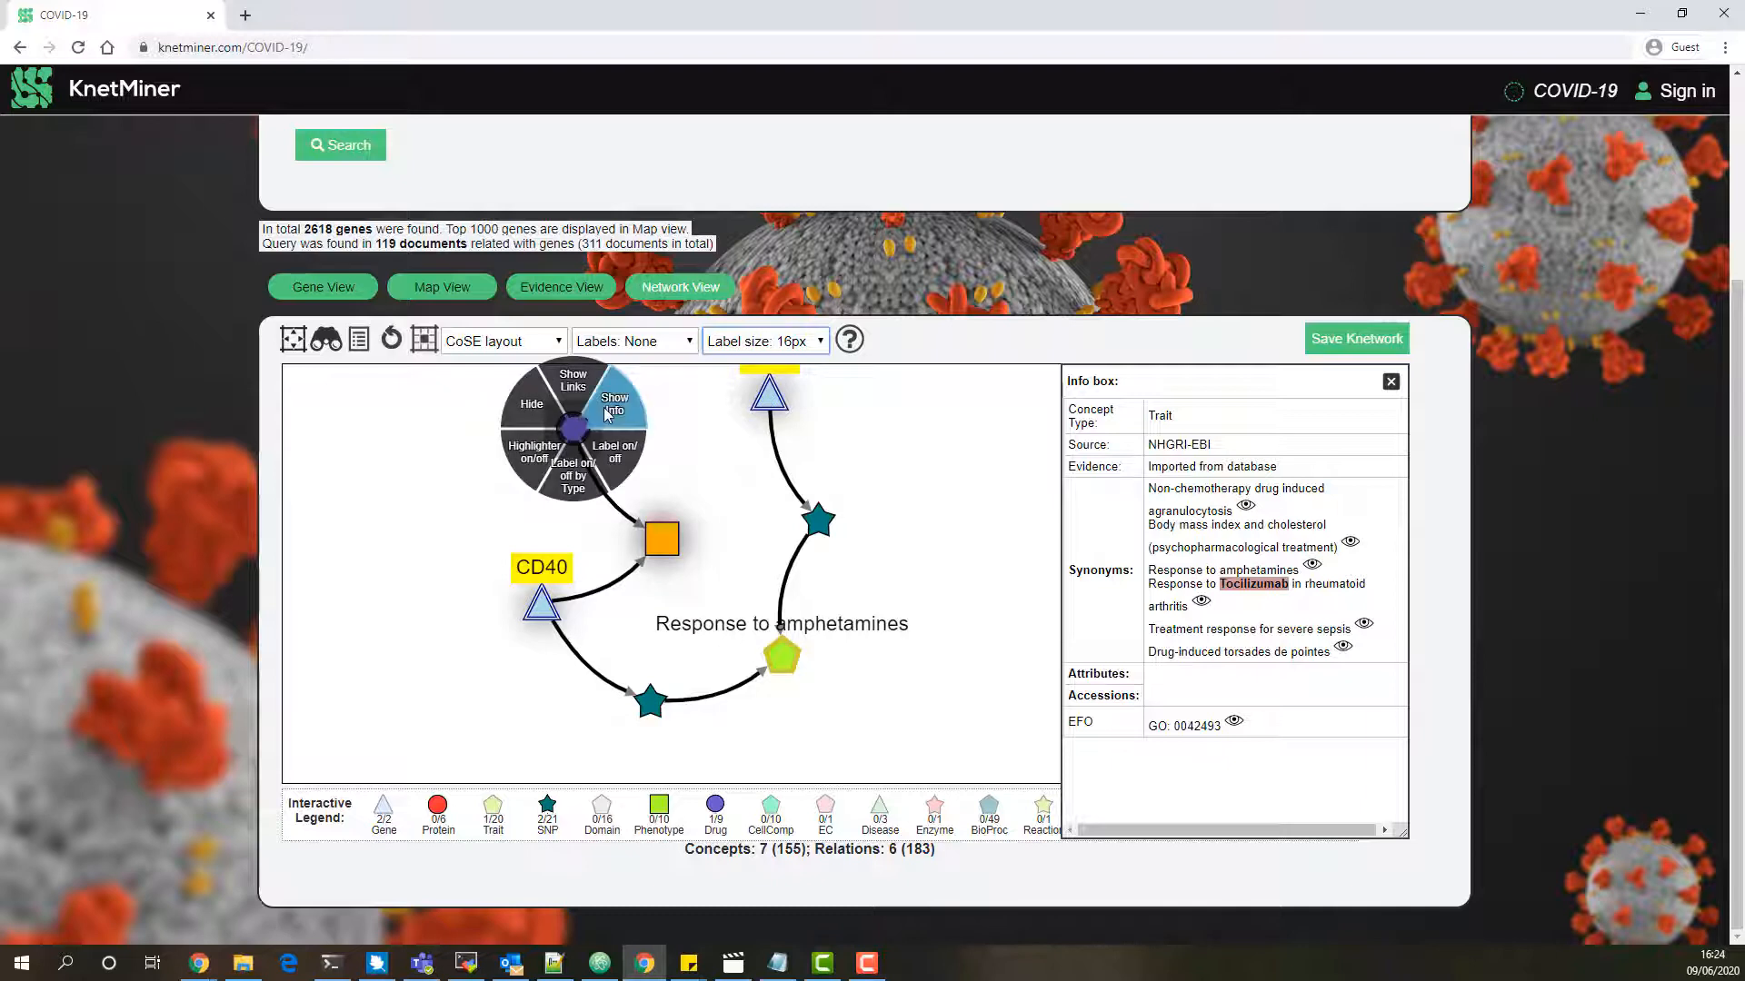
{"action": "left_click", "coordinate": [616, 463]}
{"action": "right_click", "coordinate": [595, 498]}
{"action": "left_click", "coordinate": [633, 468]}
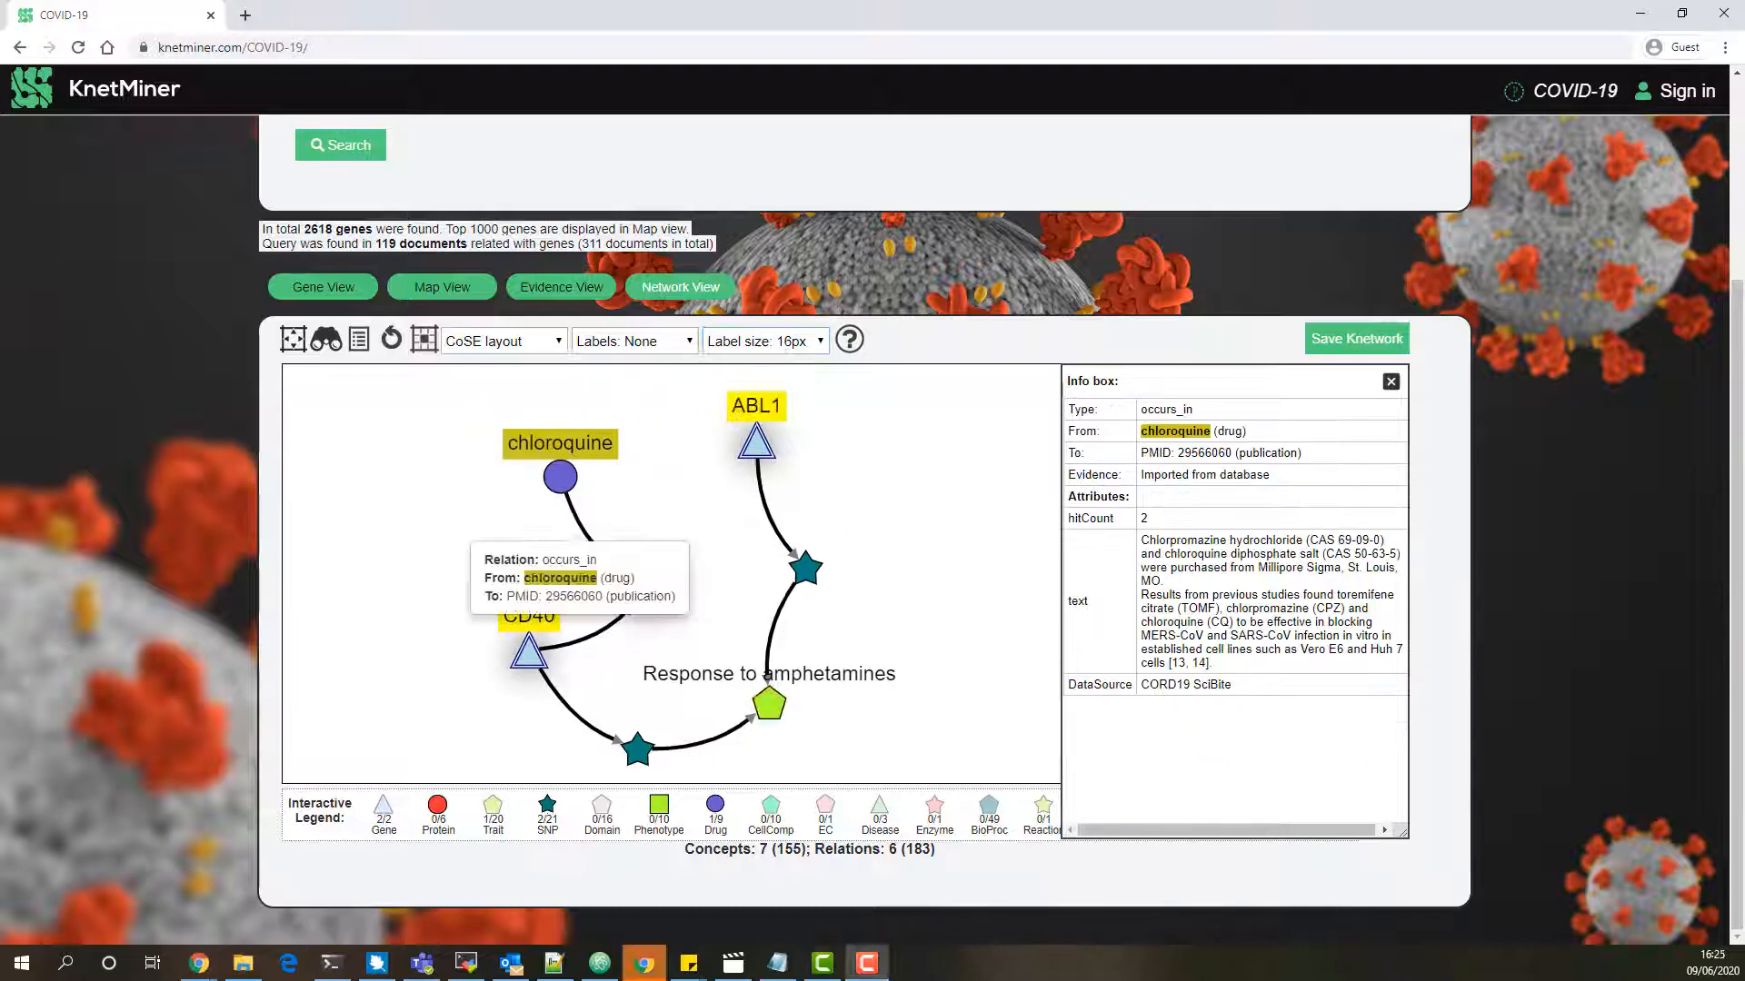
Examine the details of the chloroquine-to-publication relation and of the publication node, including its abstract, authors and accessions
{"action": "left_click", "coordinate": [558, 520]}
{"action": "left_click", "coordinate": [651, 589]}
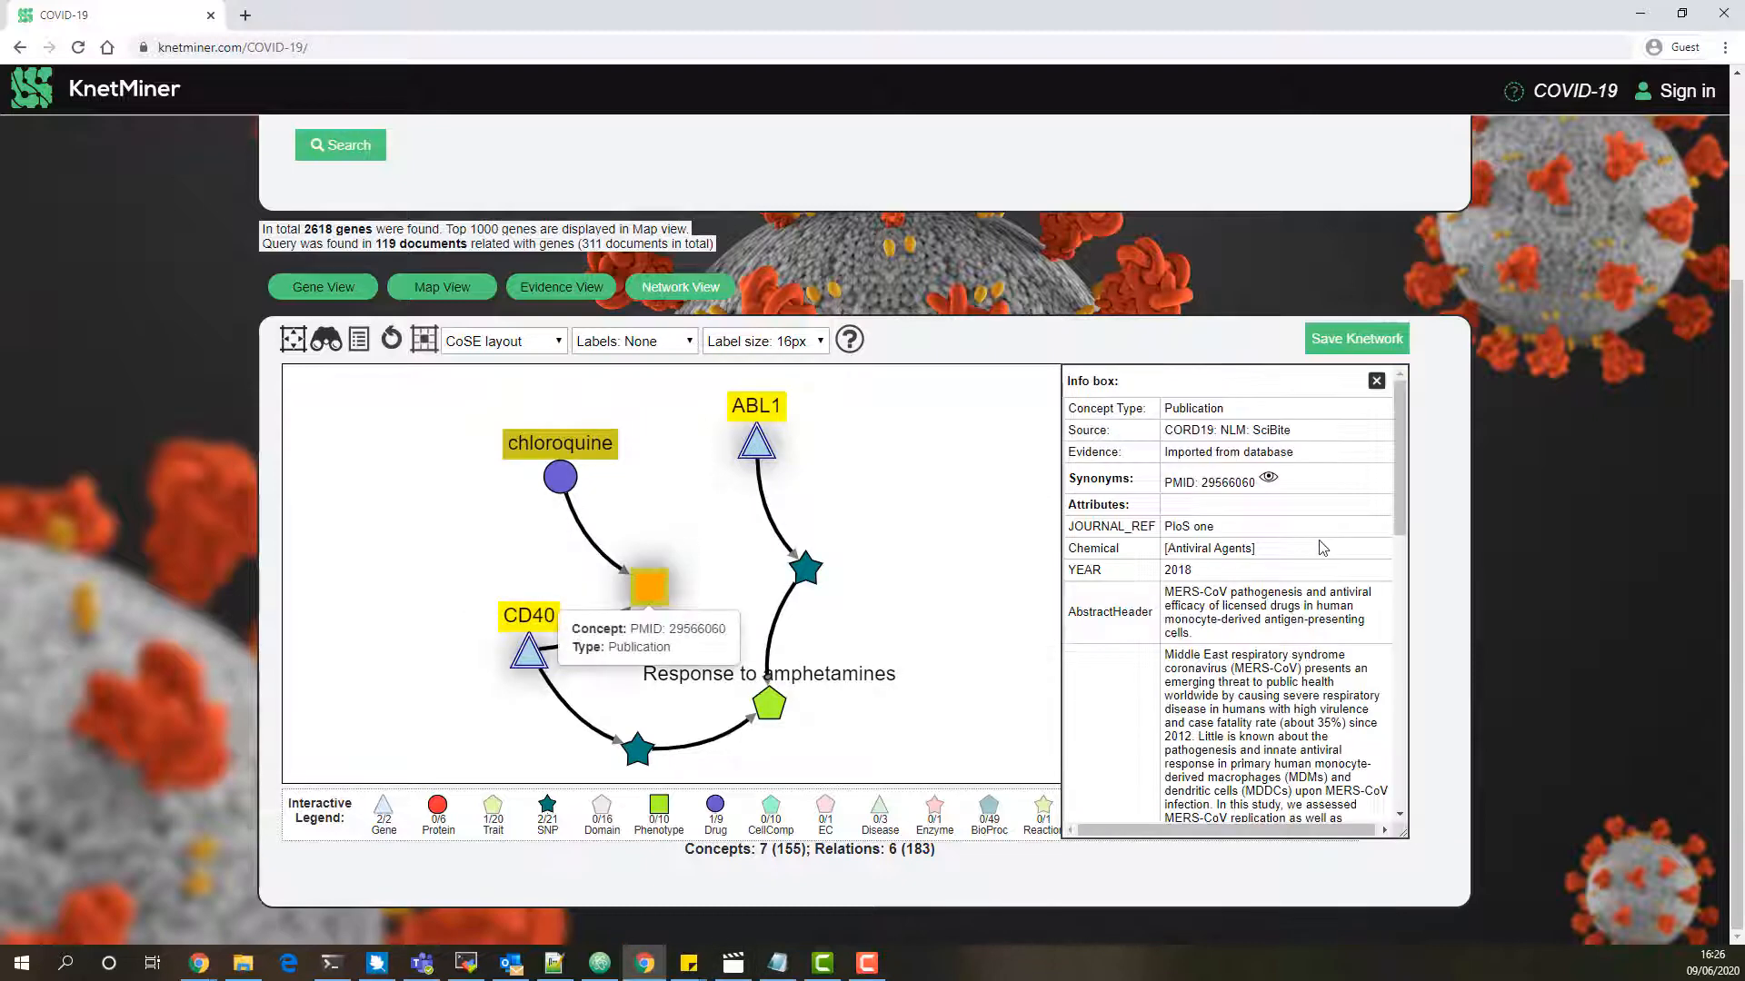
{"action": "scroll", "coordinate": [1309, 551], "scroll_direction": "down", "scroll_amount": 5}
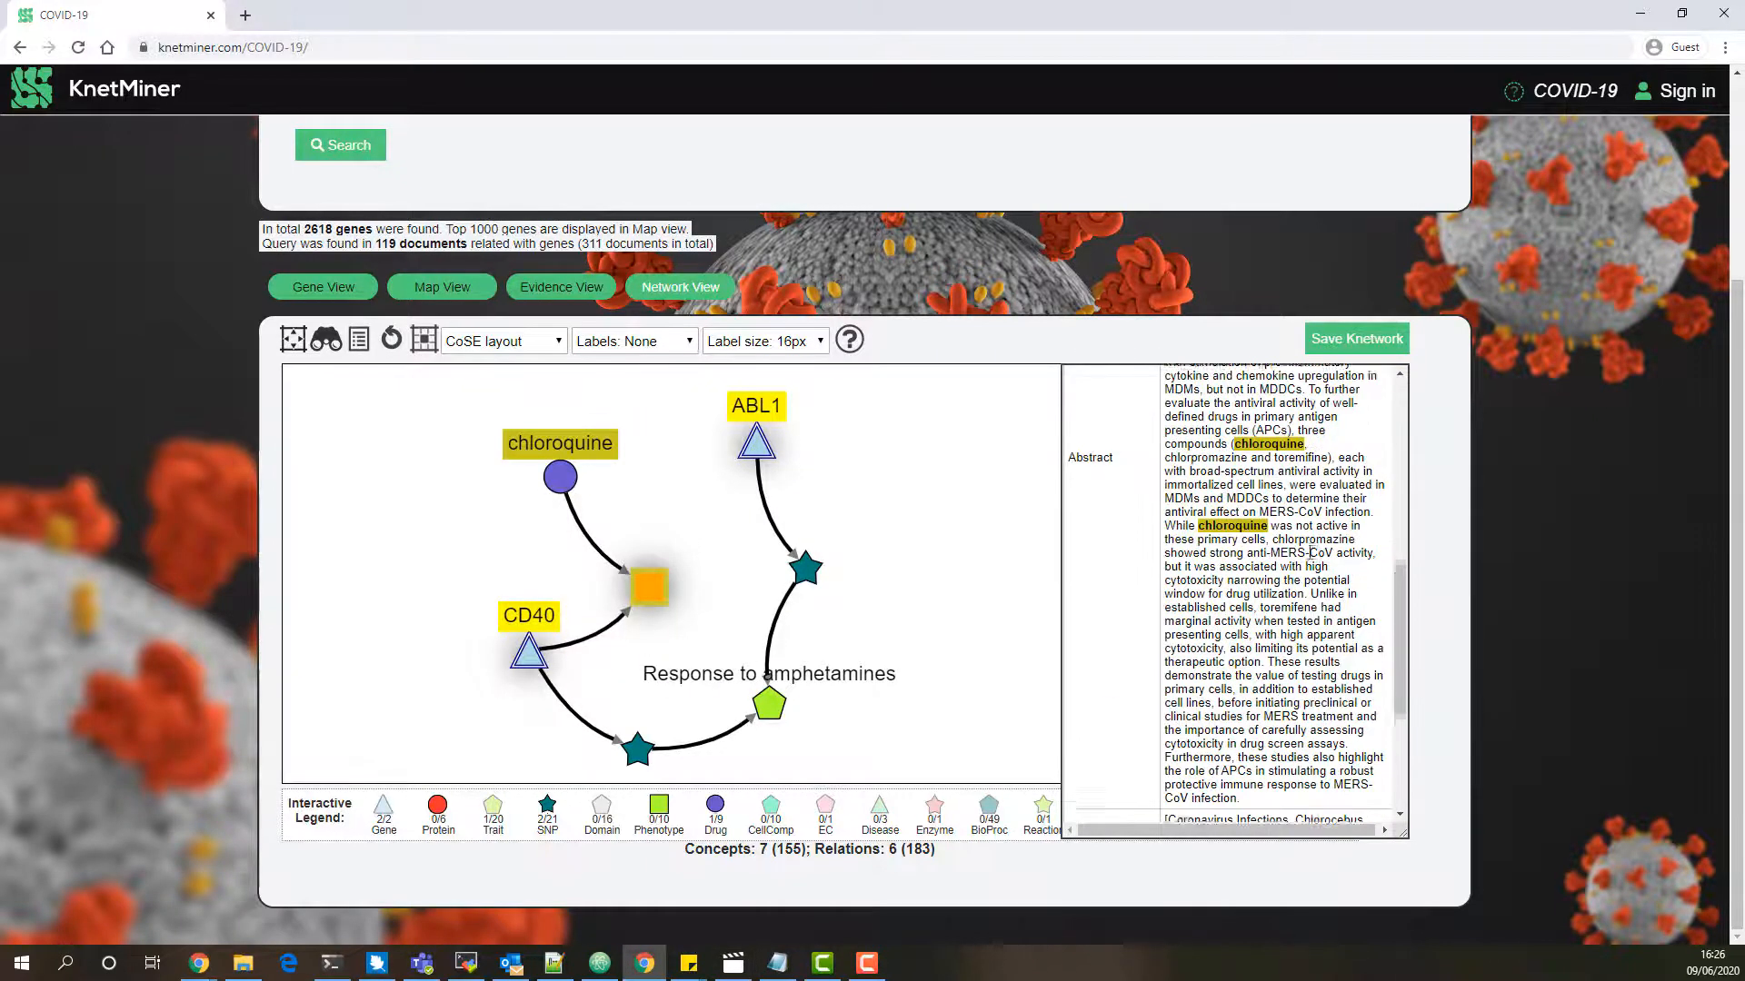
{"action": "scroll", "coordinate": [1310, 551], "scroll_direction": "down", "scroll_amount": 3}
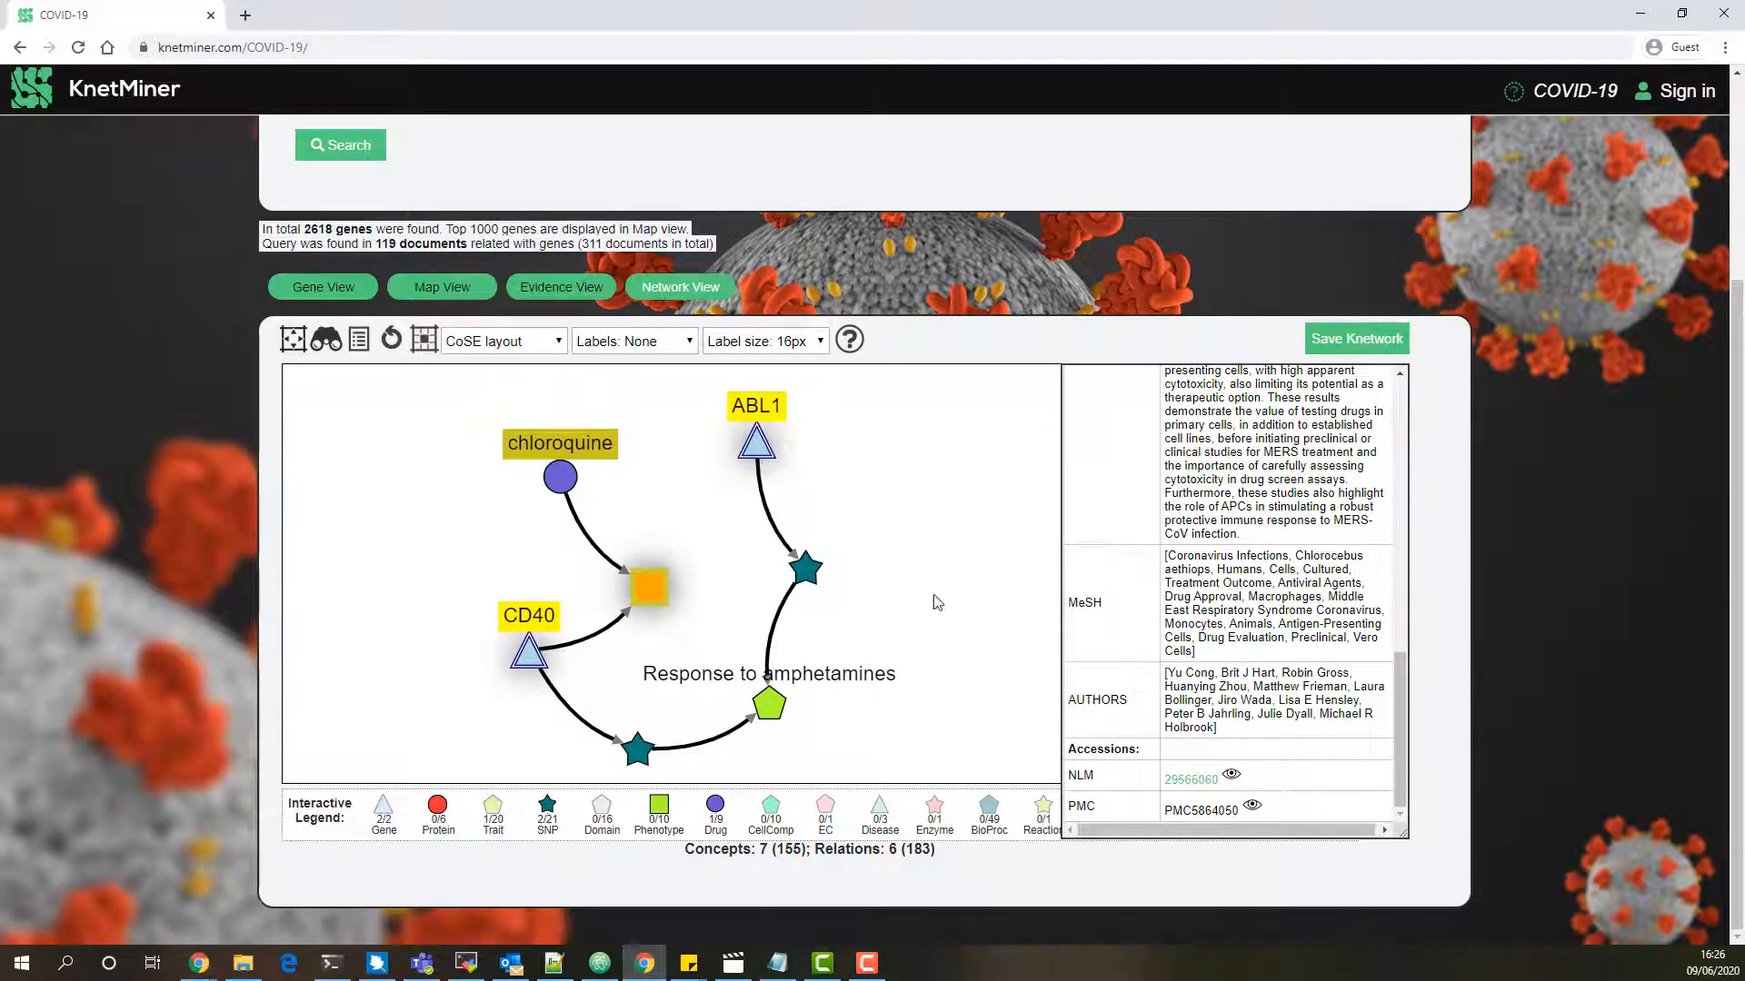
Inspect the SNP node connected to CD40 and read the study attributes of its relation to the trait
{"action": "left_click", "coordinate": [585, 647]}
{"action": "left_click", "coordinate": [641, 750]}
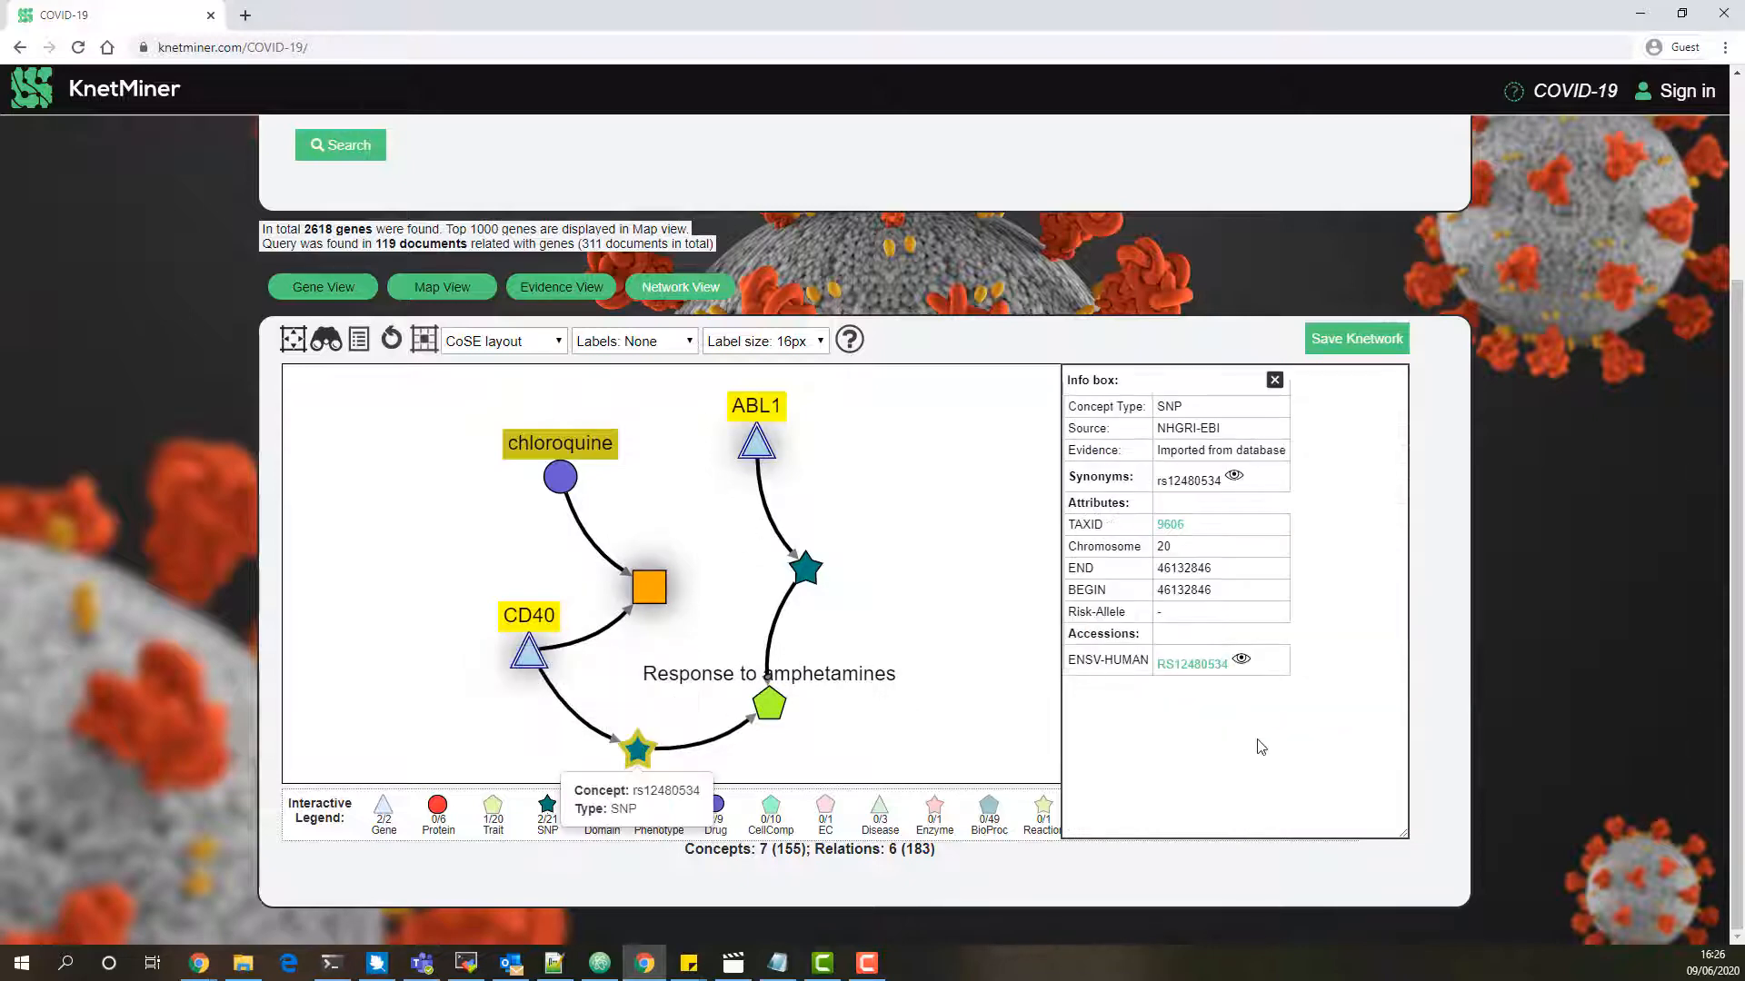
{"action": "left_click", "coordinate": [697, 742]}
{"action": "scroll", "coordinate": [1268, 691], "scroll_direction": "down", "scroll_amount": 2}
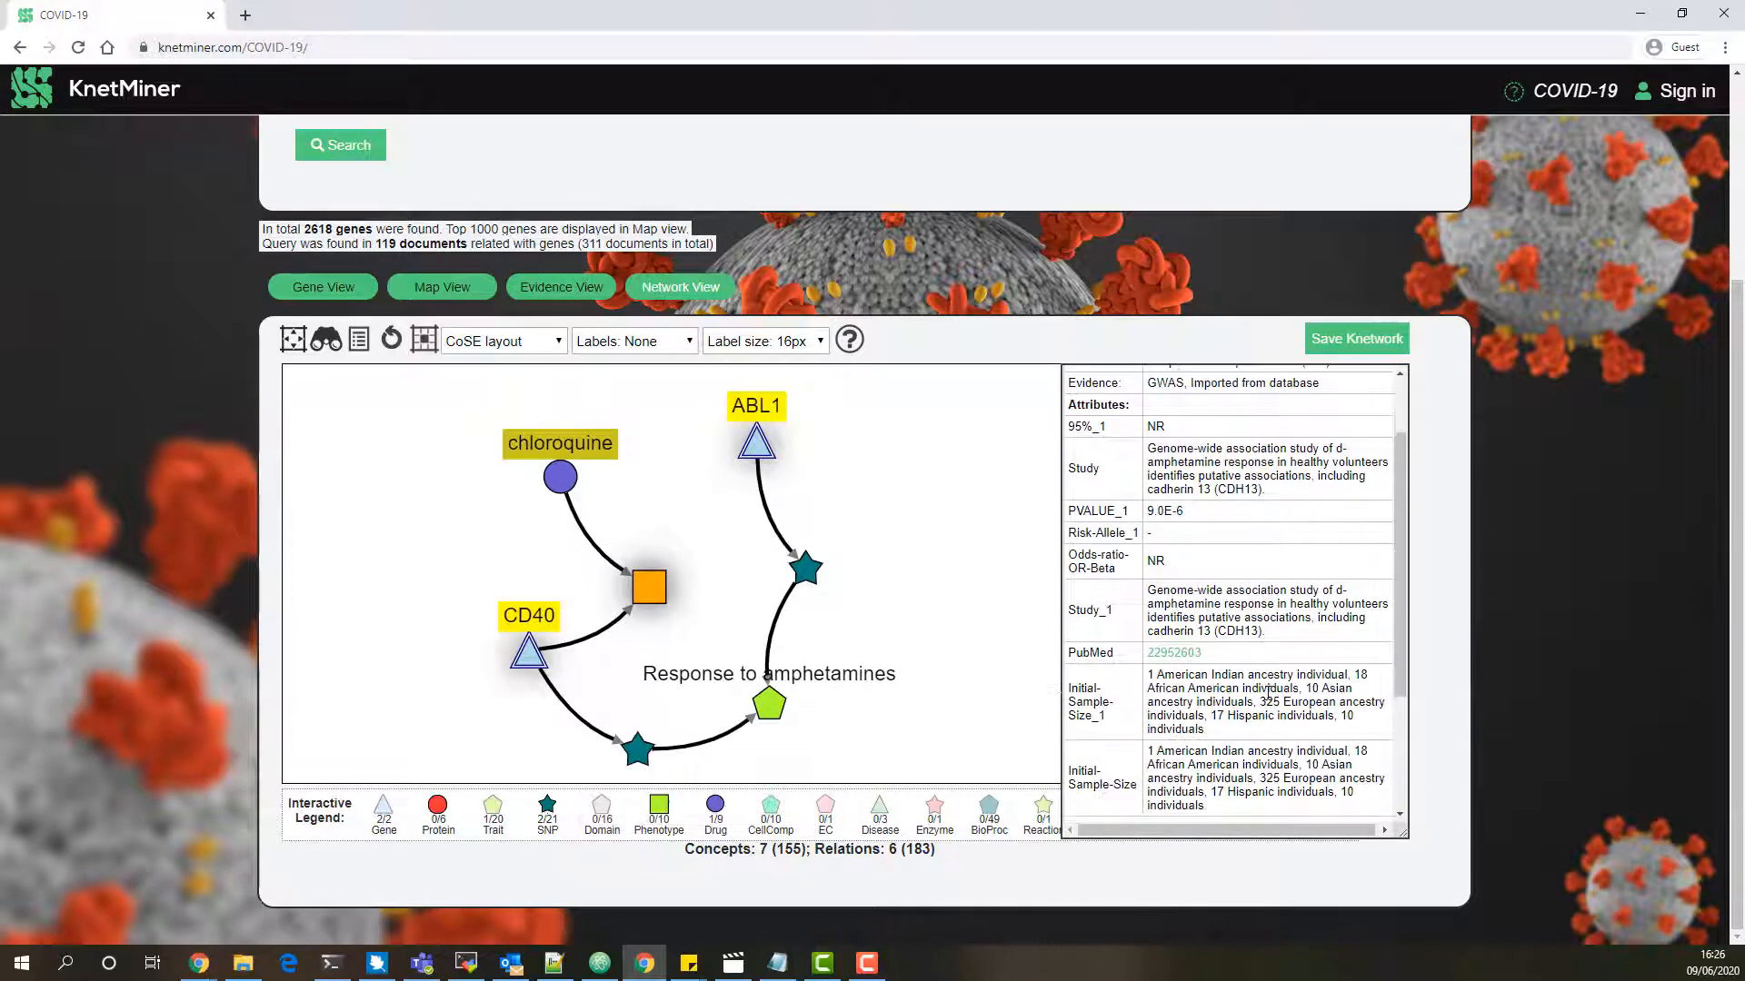
{"action": "scroll", "coordinate": [1268, 691], "scroll_direction": "down", "scroll_amount": 2}
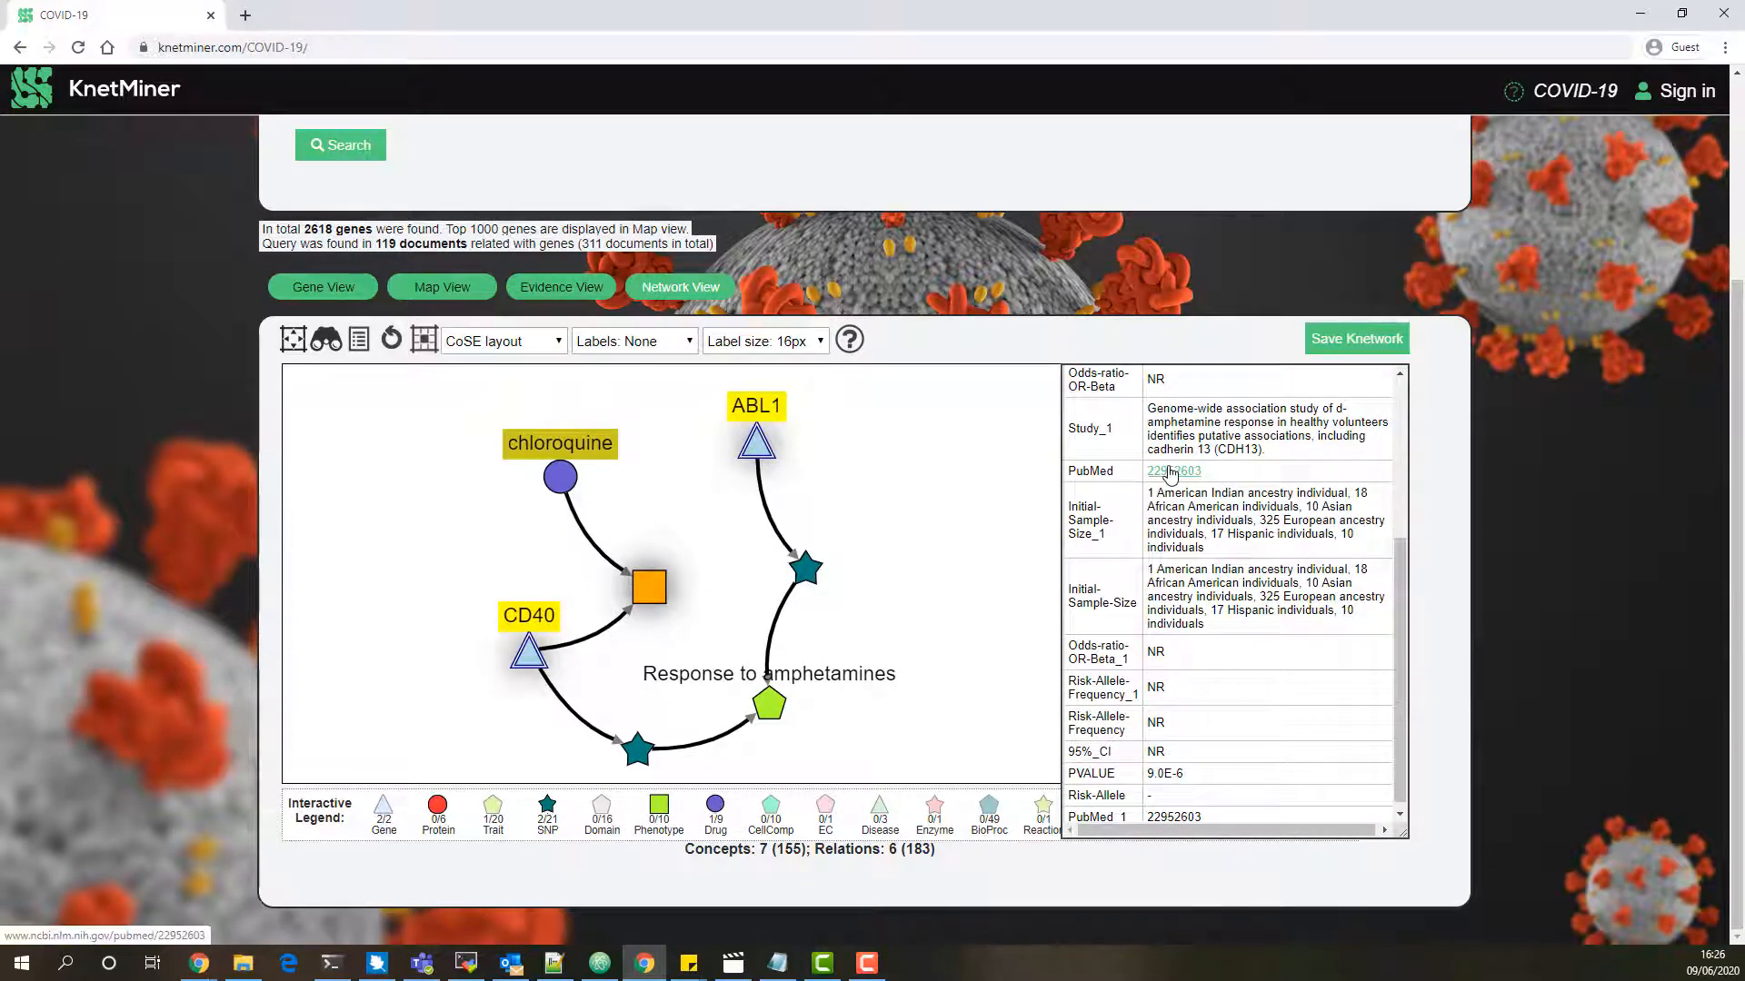
{"action": "scroll", "coordinate": [1315, 543], "scroll_direction": "up", "scroll_amount": 3}
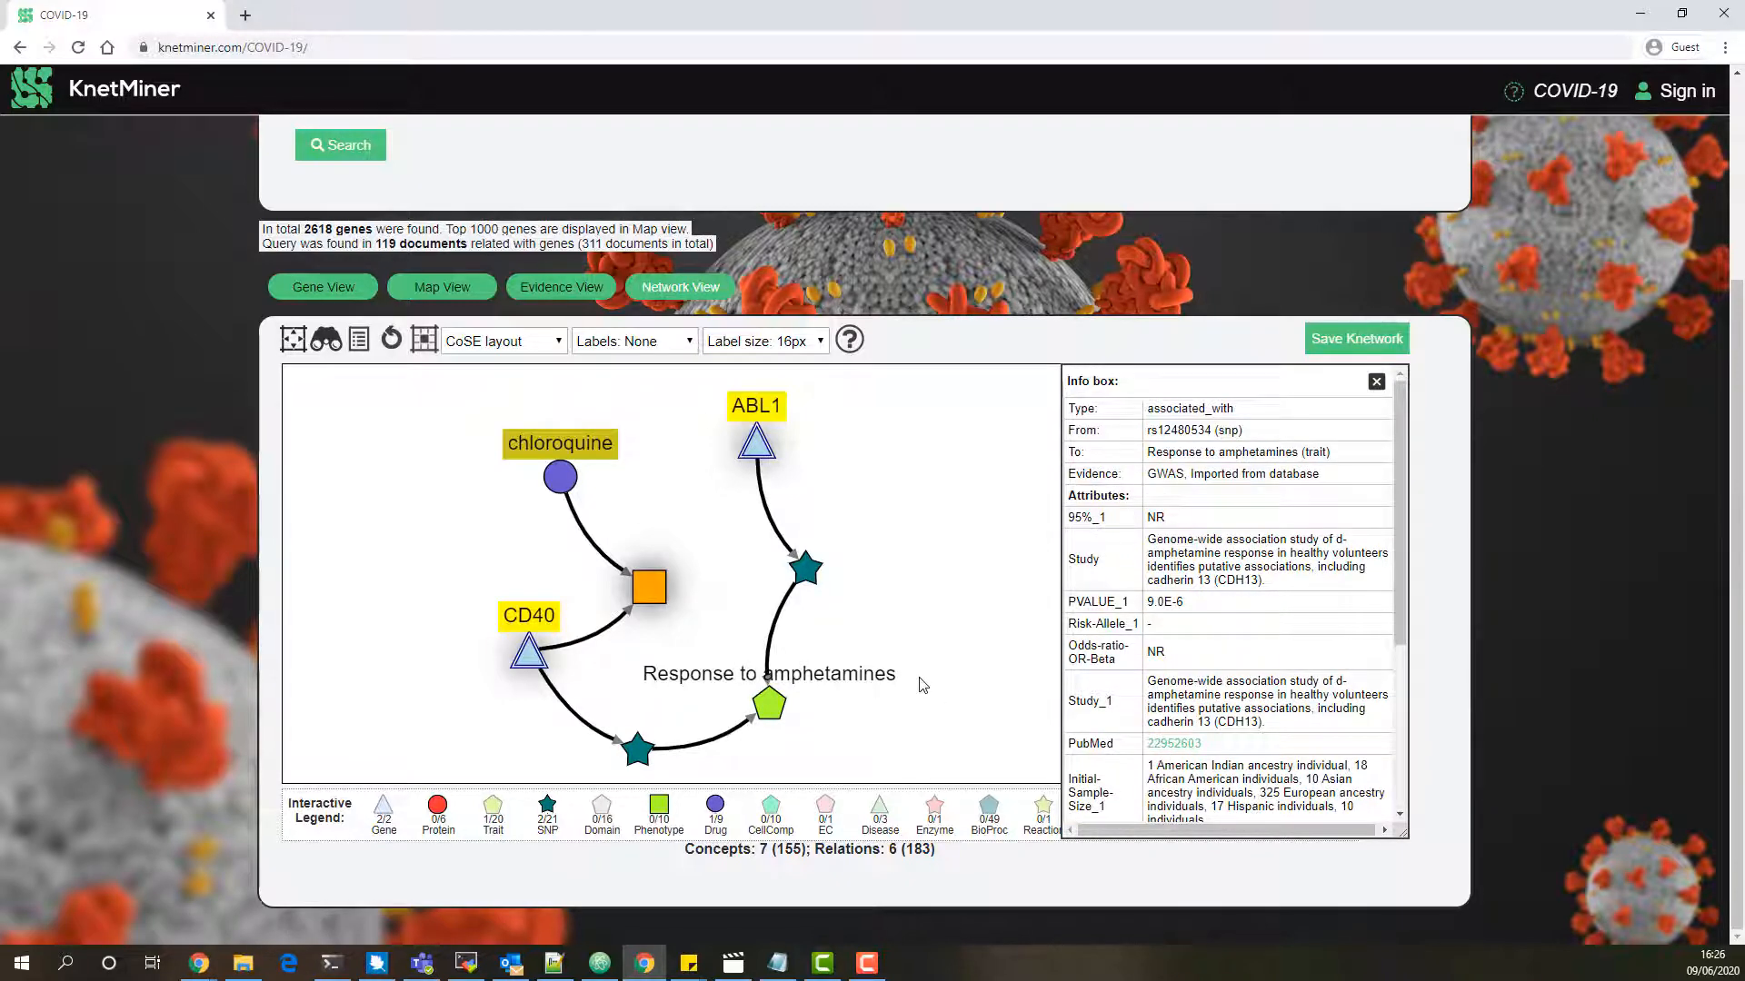
{"action": "scroll", "coordinate": [1323, 565], "scroll_direction": "up", "scroll_amount": 2}
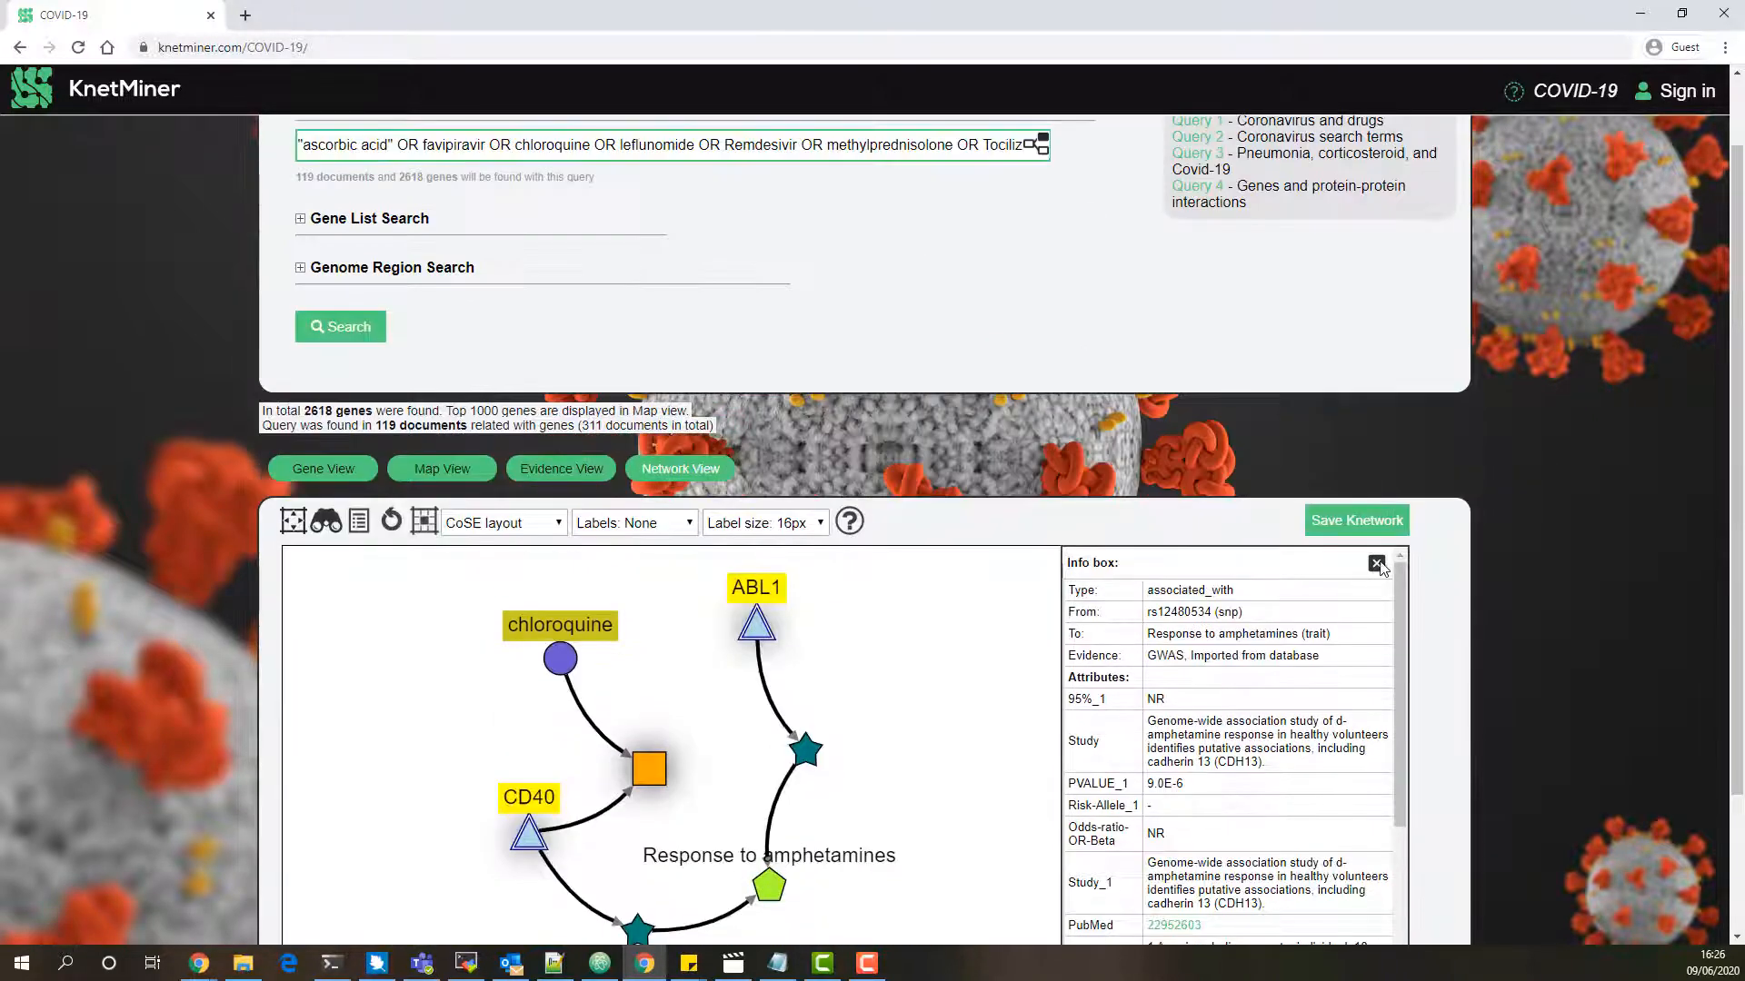
Close the info box and show all hidden concepts and relations in the network
{"action": "left_click", "coordinate": [1375, 562]}
{"action": "scroll", "coordinate": [1429, 625], "scroll_direction": "down", "scroll_amount": 1}
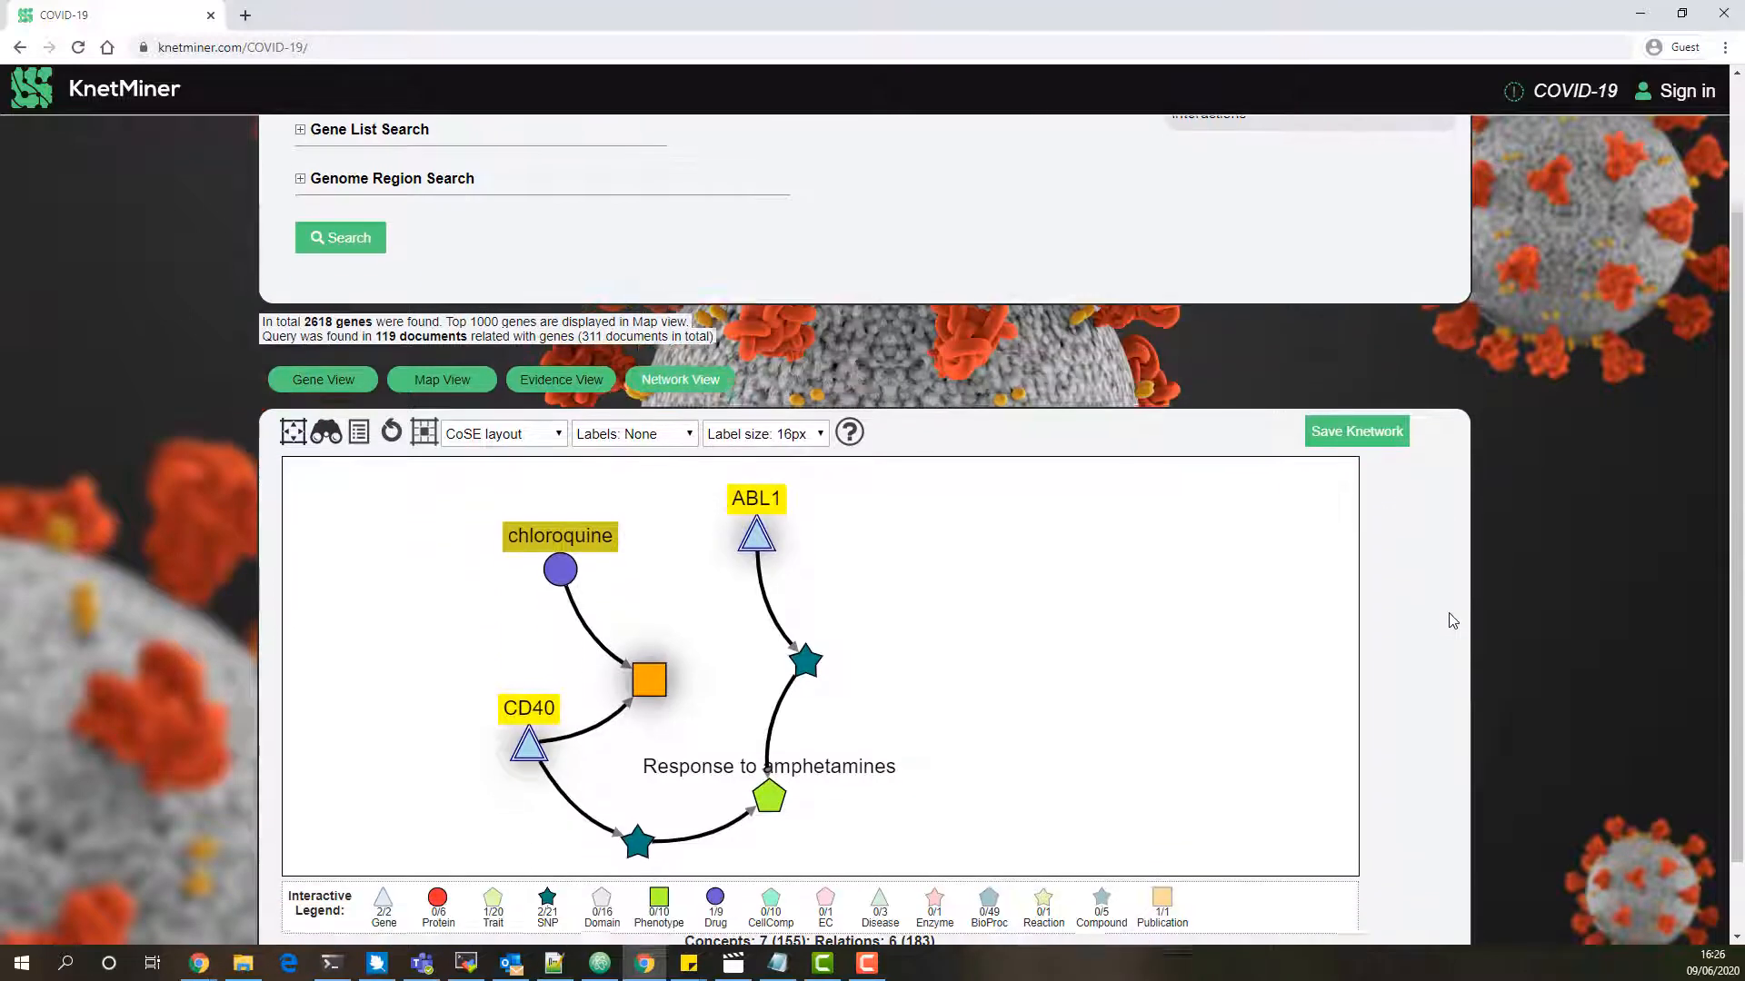
{"action": "left_click", "coordinate": [326, 432]}
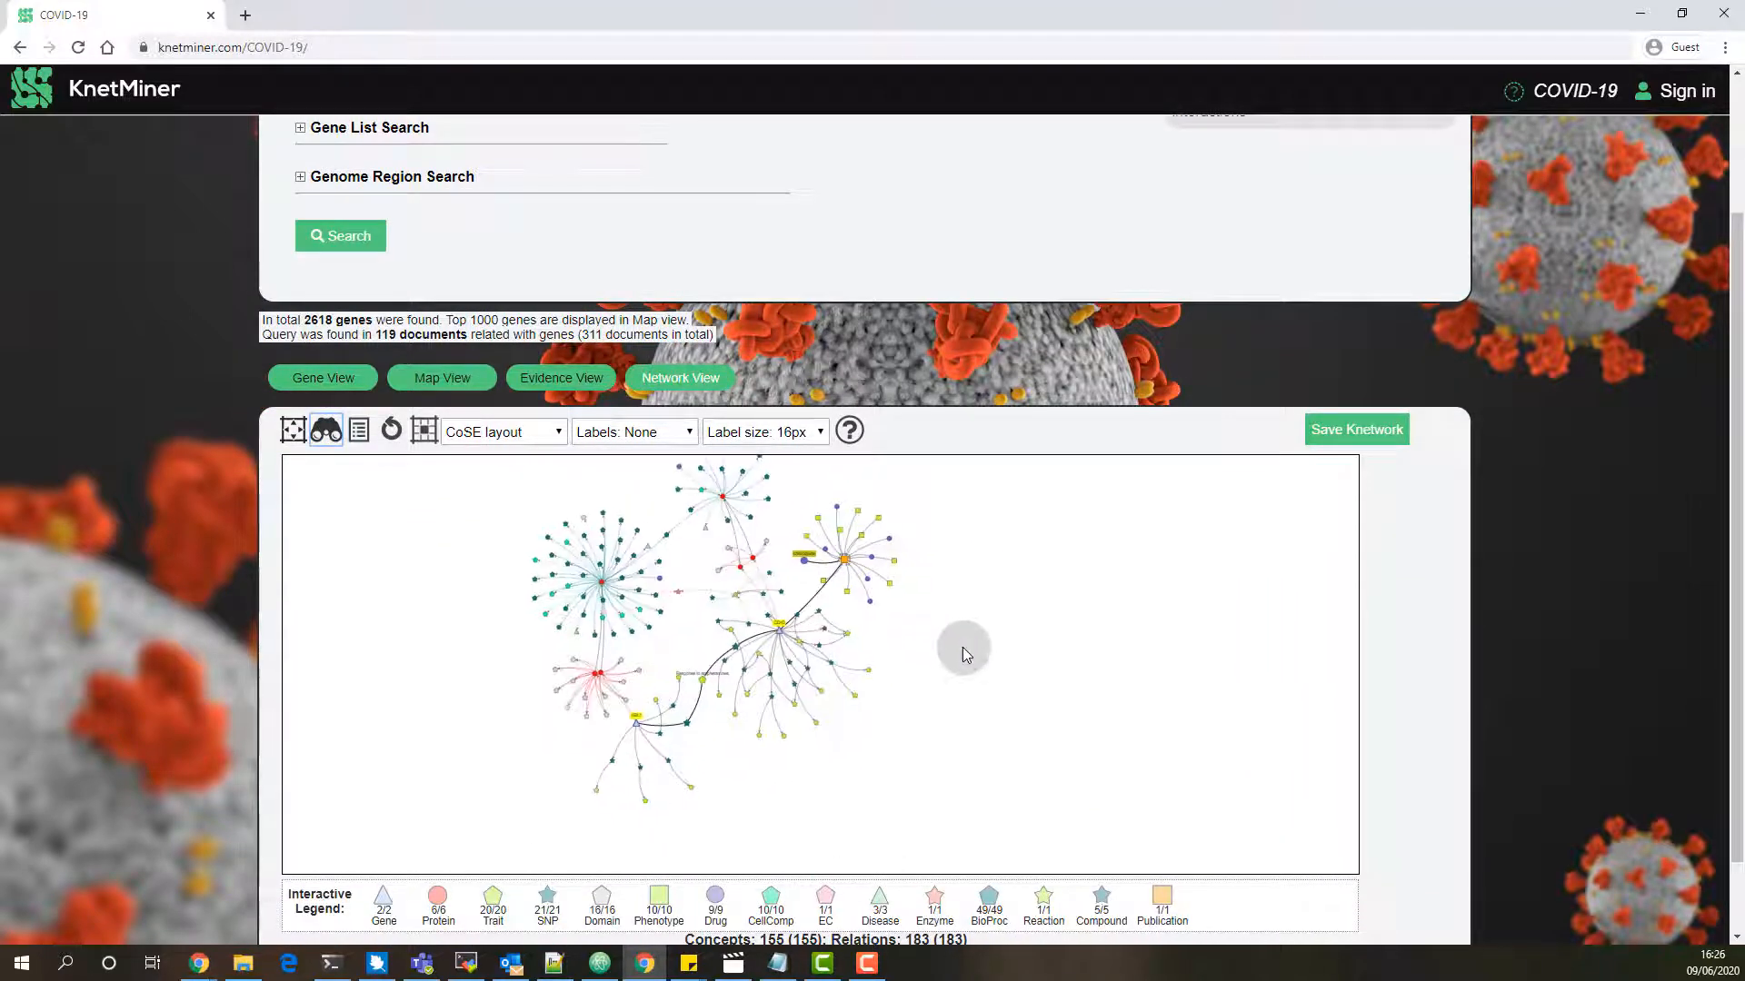
Hide all Domain concepts in the network and show them again using the interactive legend
{"action": "scroll", "coordinate": [641, 703], "scroll_direction": "up", "scroll_amount": 3}
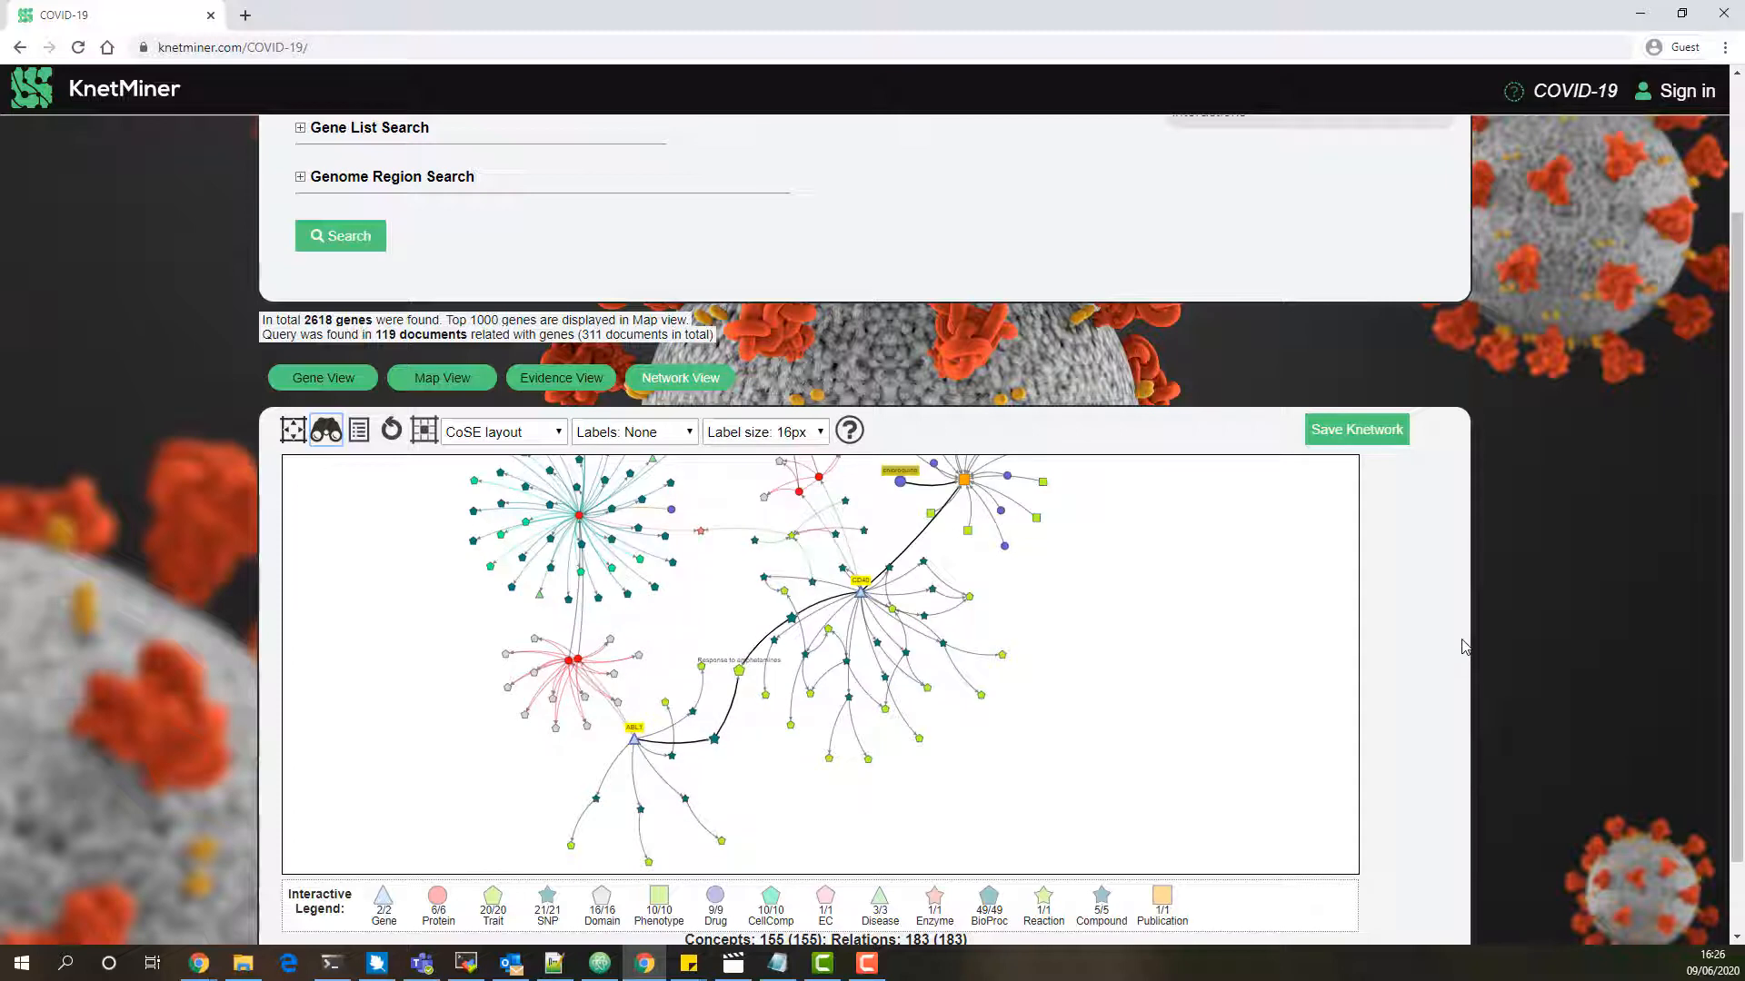
{"action": "scroll", "coordinate": [1566, 573], "scroll_direction": "down", "scroll_amount": 1}
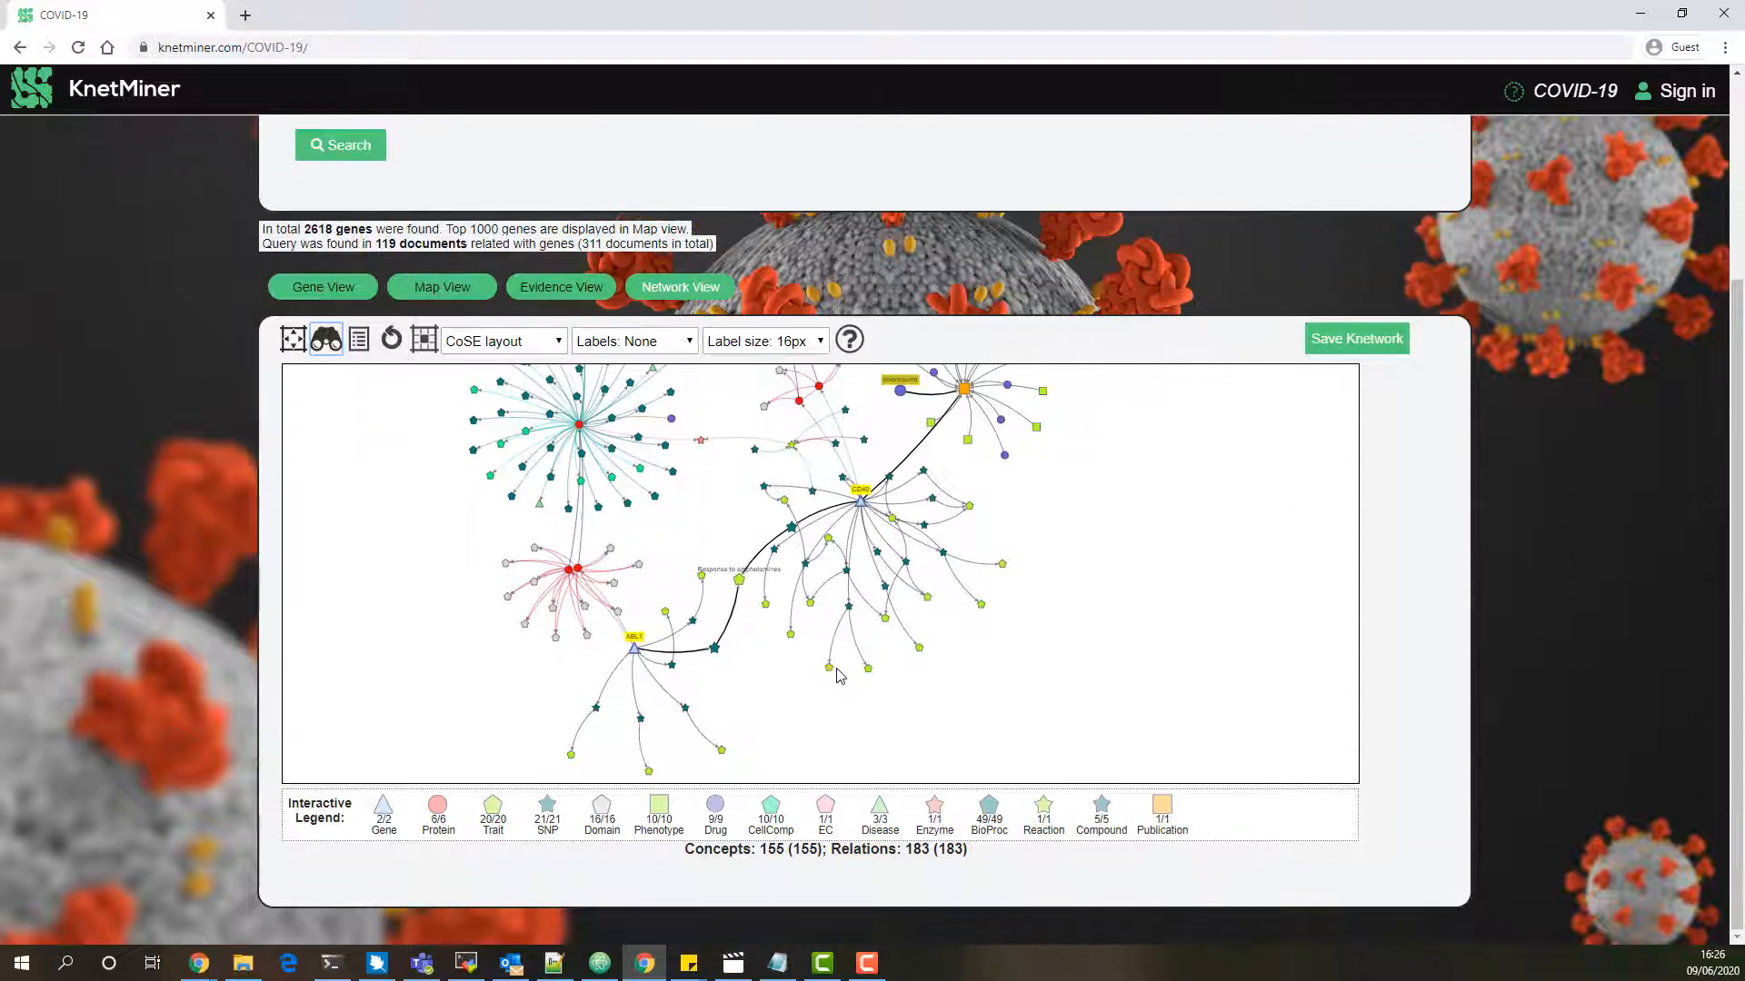
{"action": "left_click", "coordinate": [603, 805]}
{"action": "left_click", "coordinate": [604, 806], "text": "shift"}
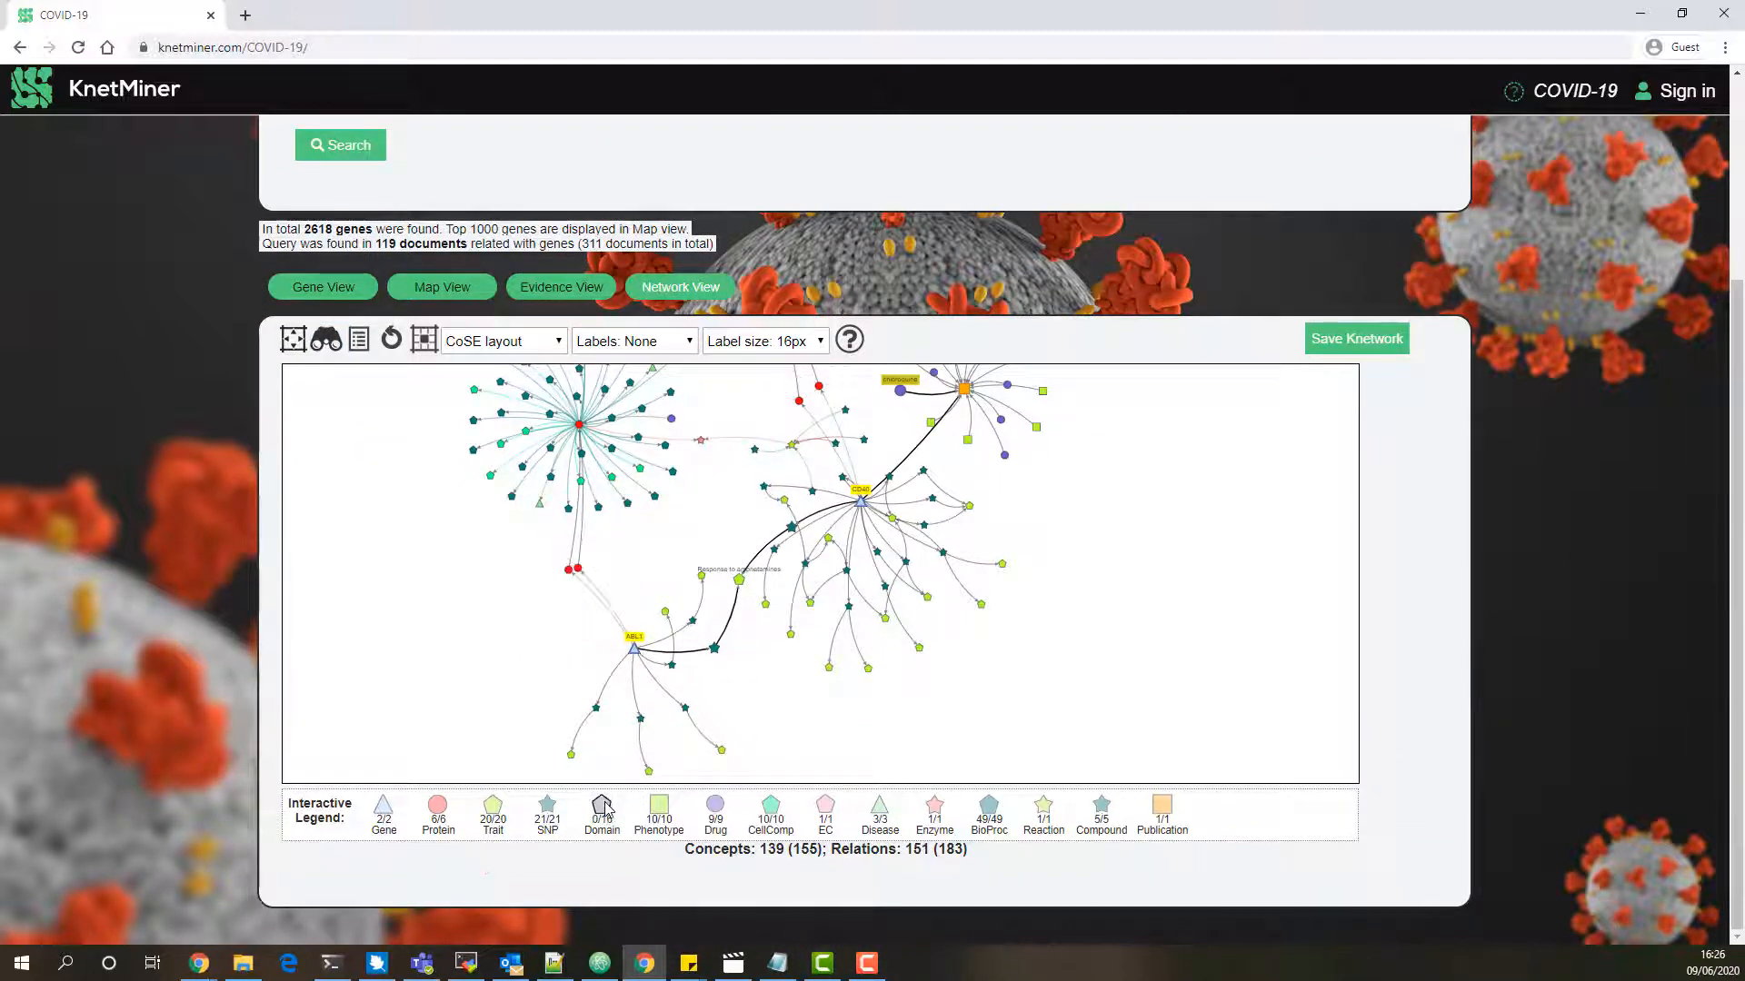
{"action": "left_click", "coordinate": [605, 806]}
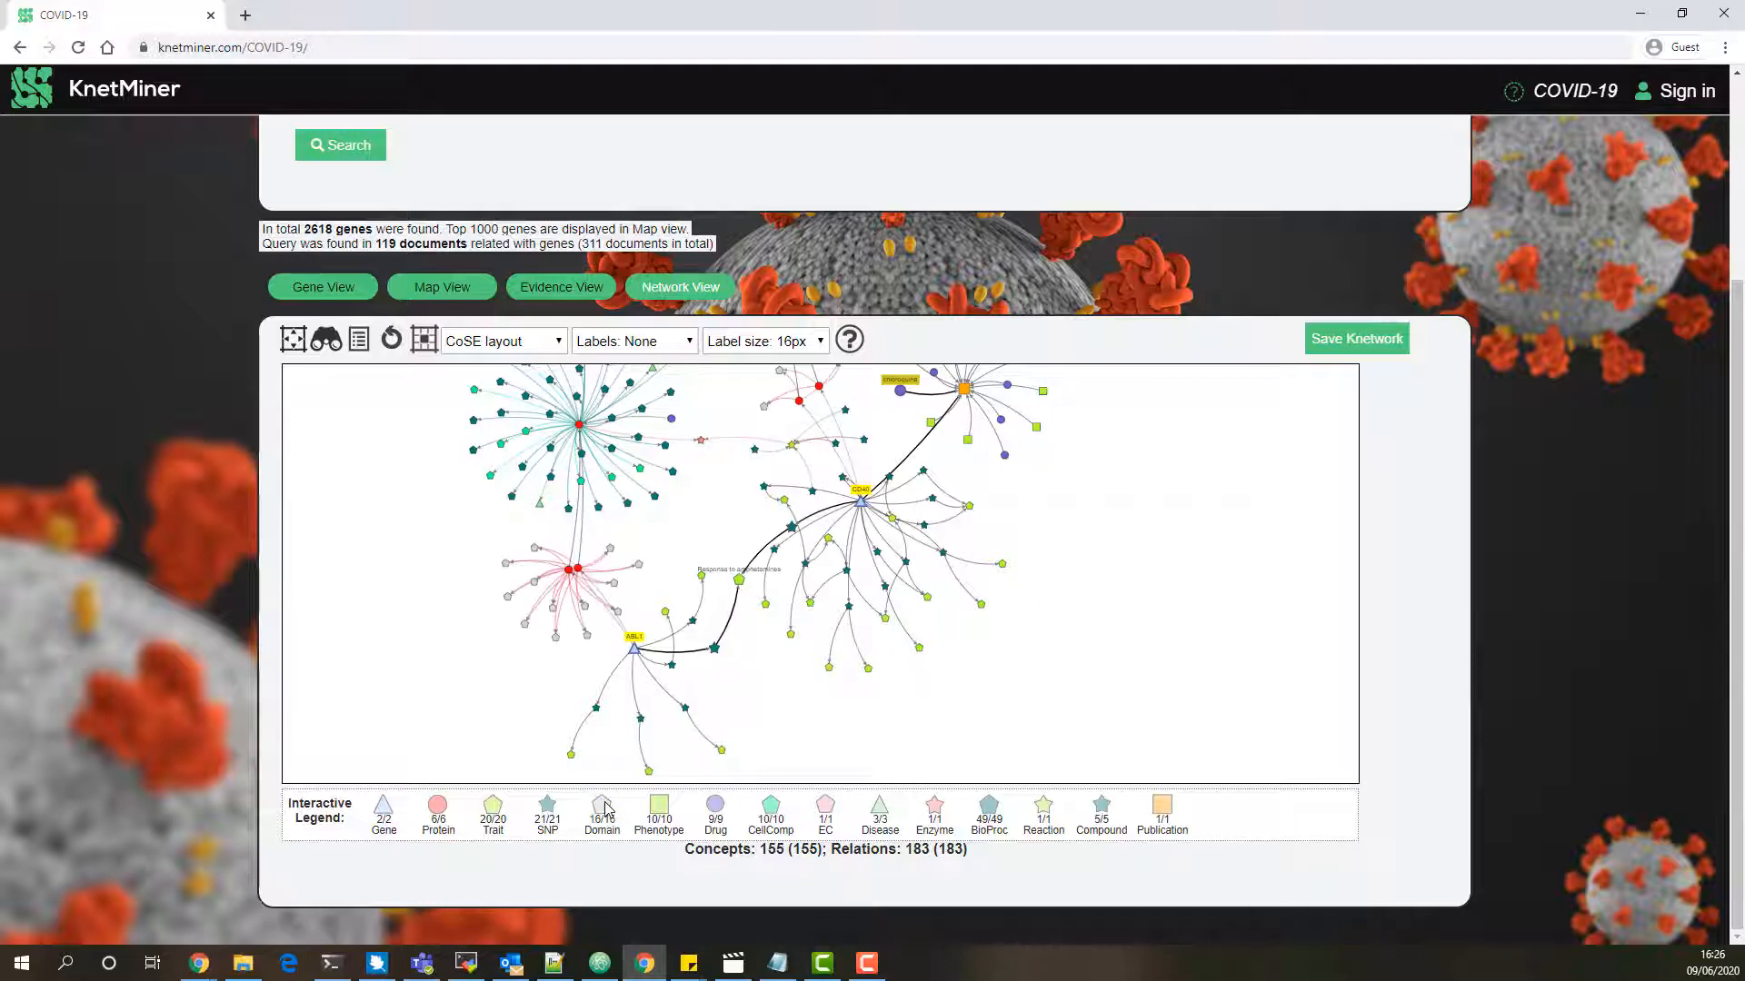
Open the info box and inspect the Cellular Response To DNA Damage Stimulus biological process node
{"action": "left_click_drag", "start_coordinate": [529, 686], "coordinate": [485, 684]}
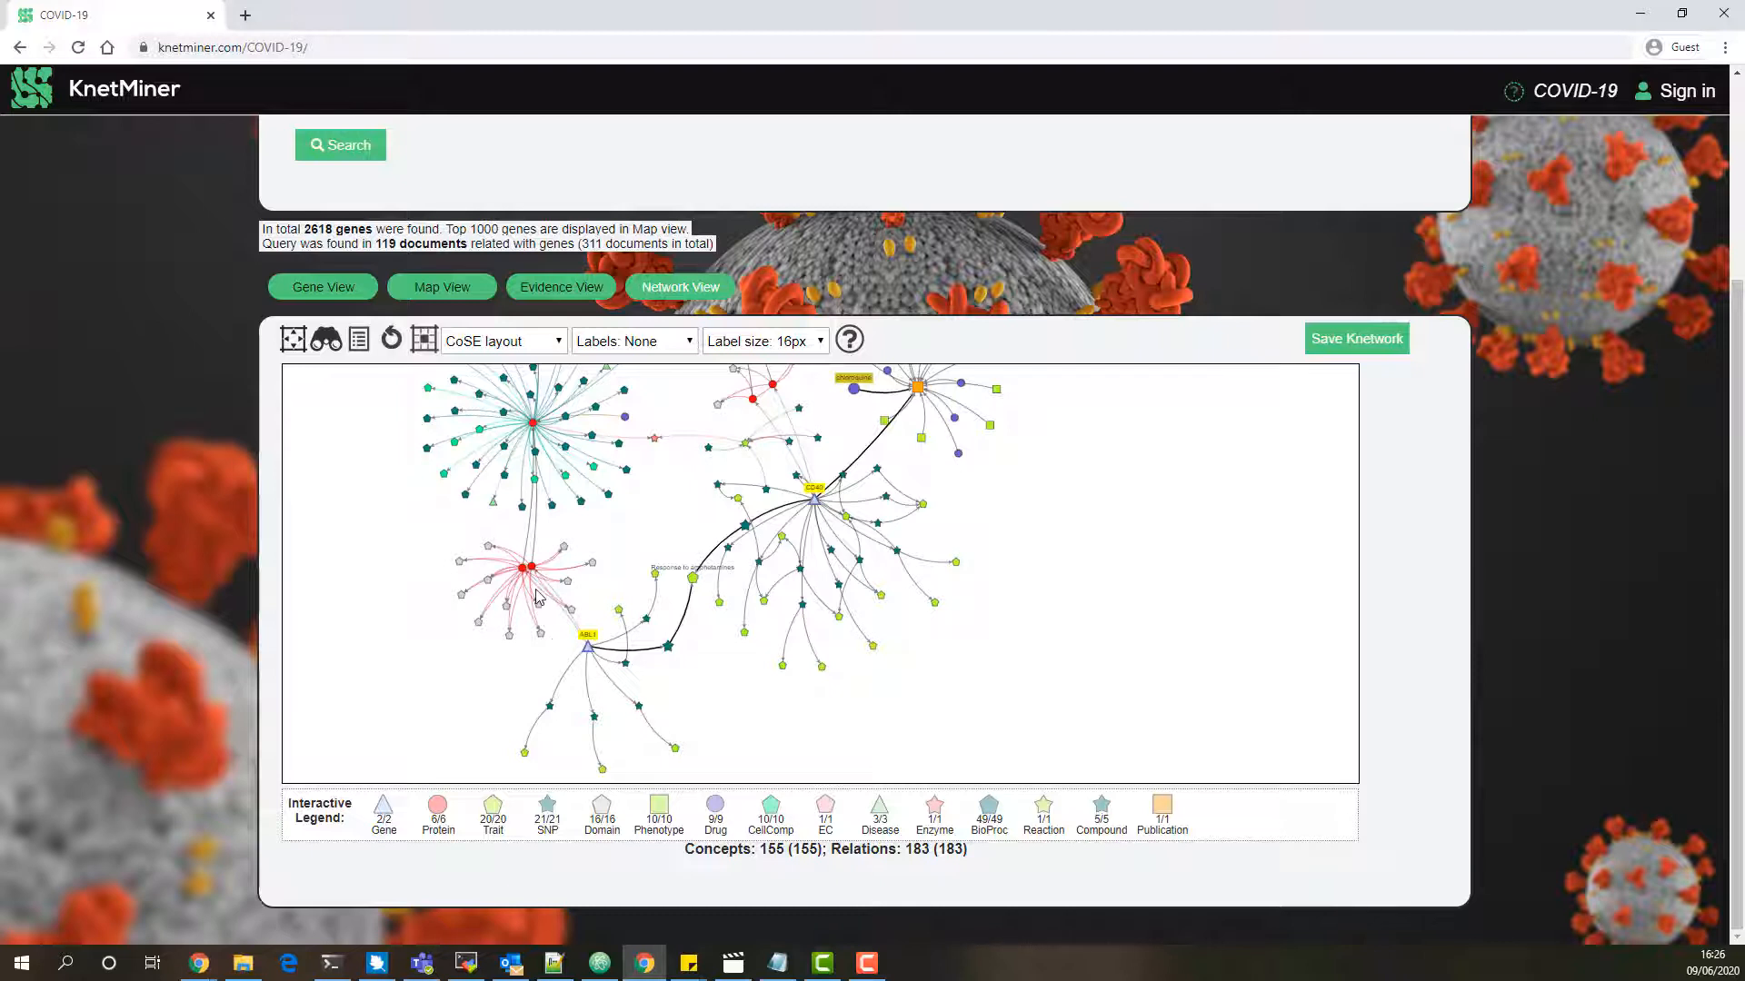
{"action": "left_click_drag", "start_coordinate": [593, 529], "coordinate": [584, 564]}
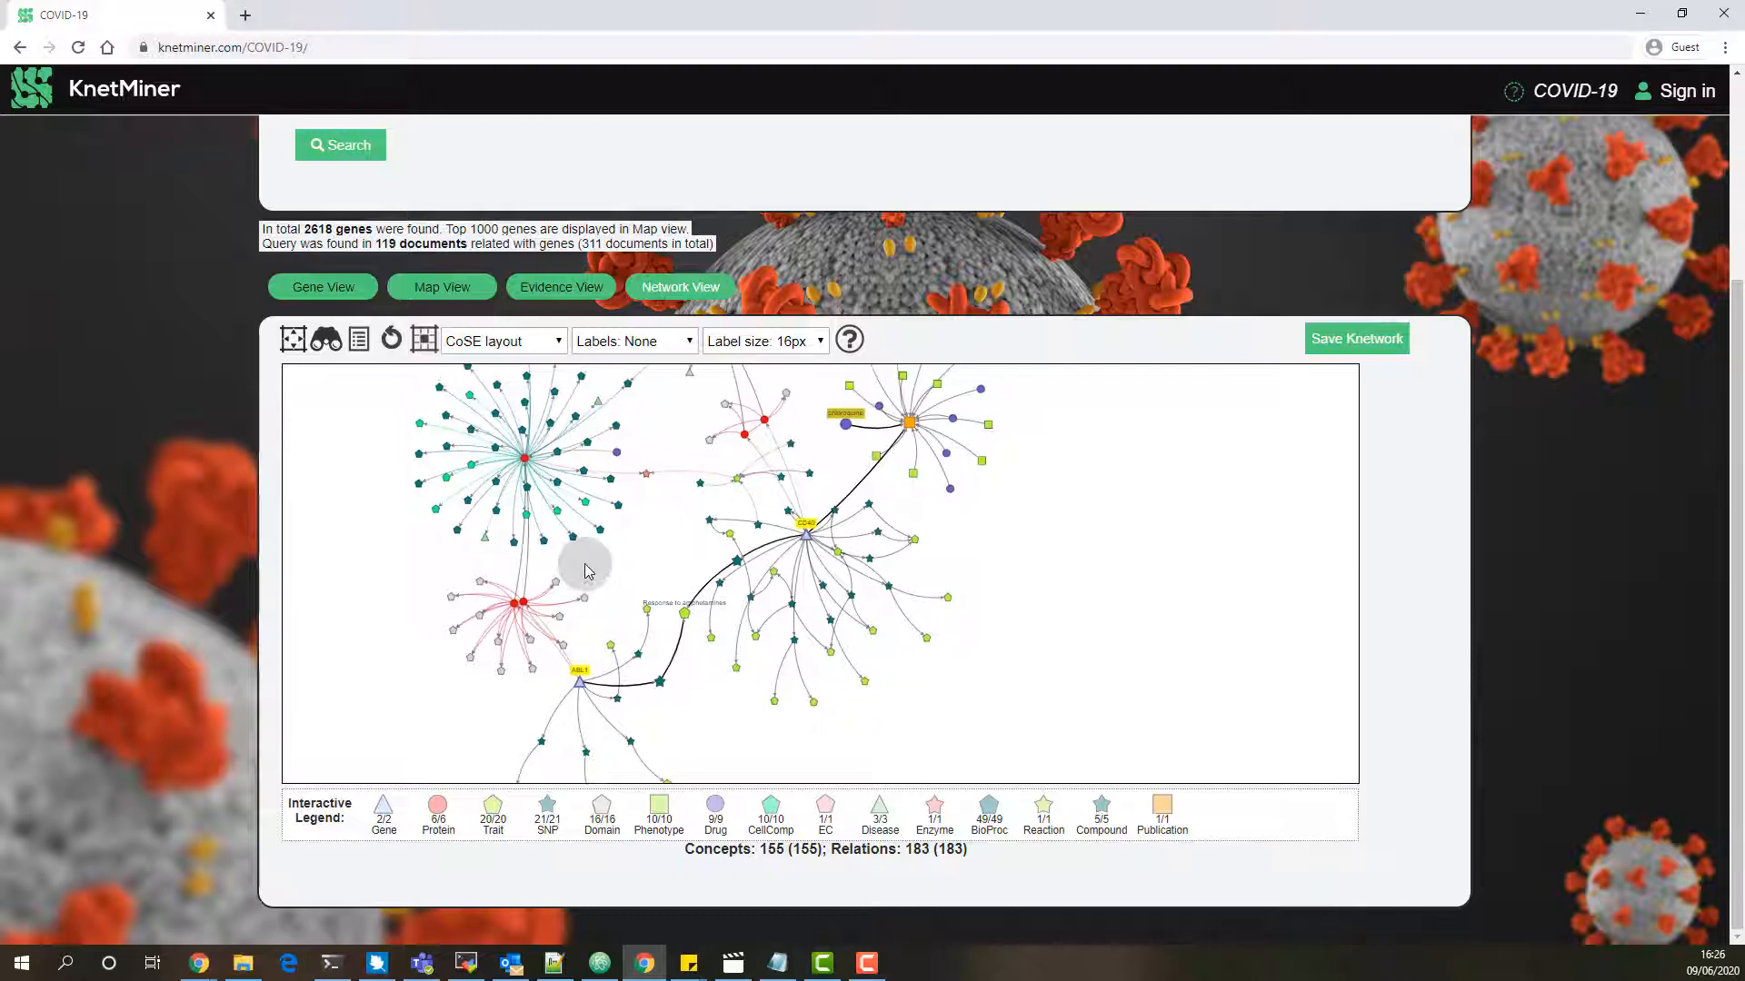
{"action": "scroll", "coordinate": [584, 564], "scroll_direction": "up", "scroll_amount": 4}
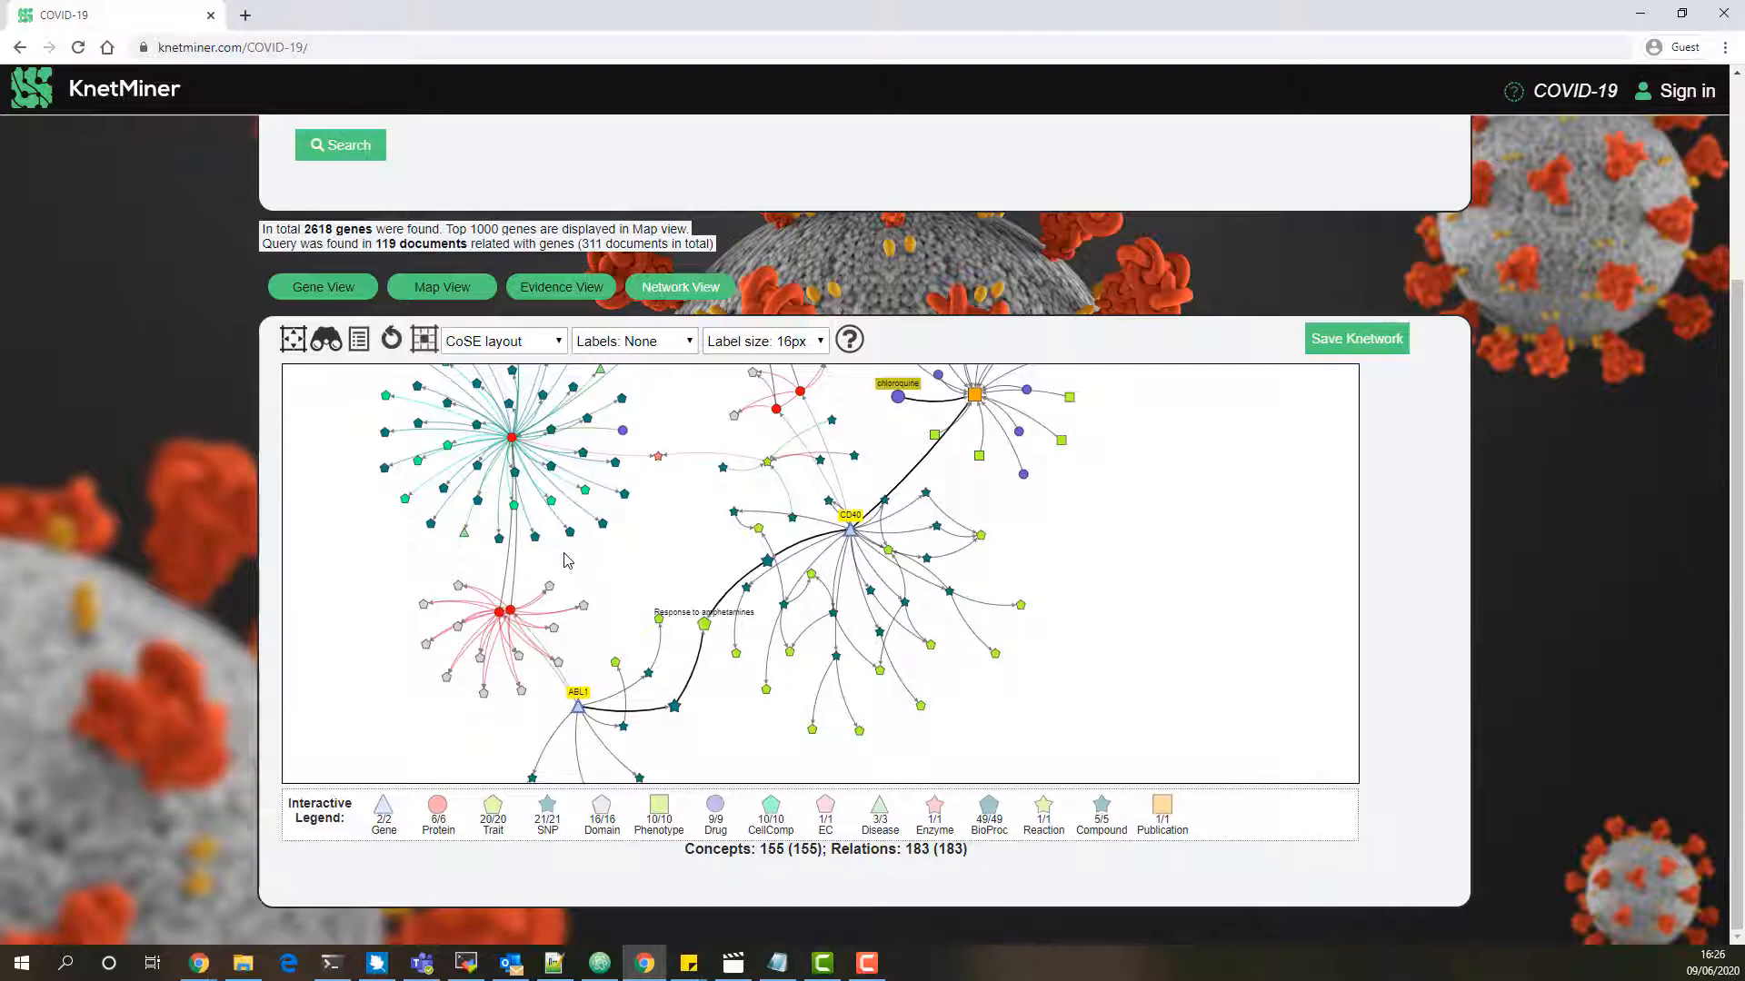
{"action": "left_click", "coordinate": [359, 340]}
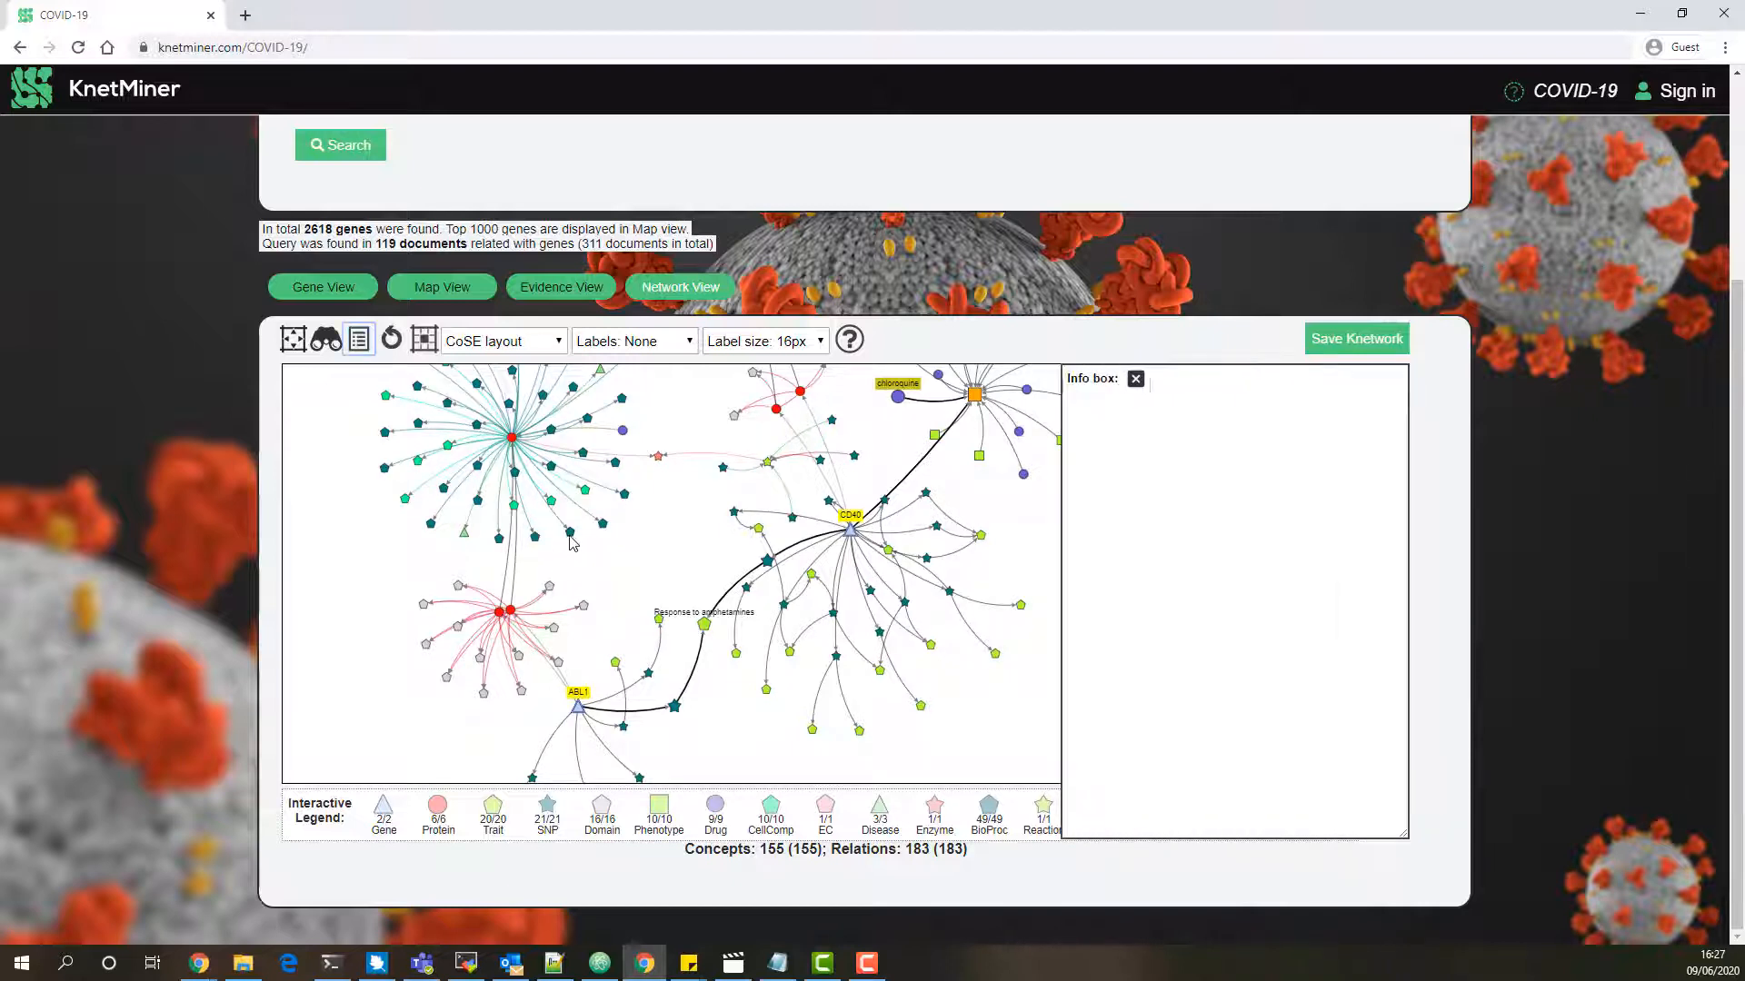
{"action": "left_click_drag", "start_coordinate": [590, 564], "coordinate": [537, 560]}
{"action": "left_click", "coordinate": [514, 530]}
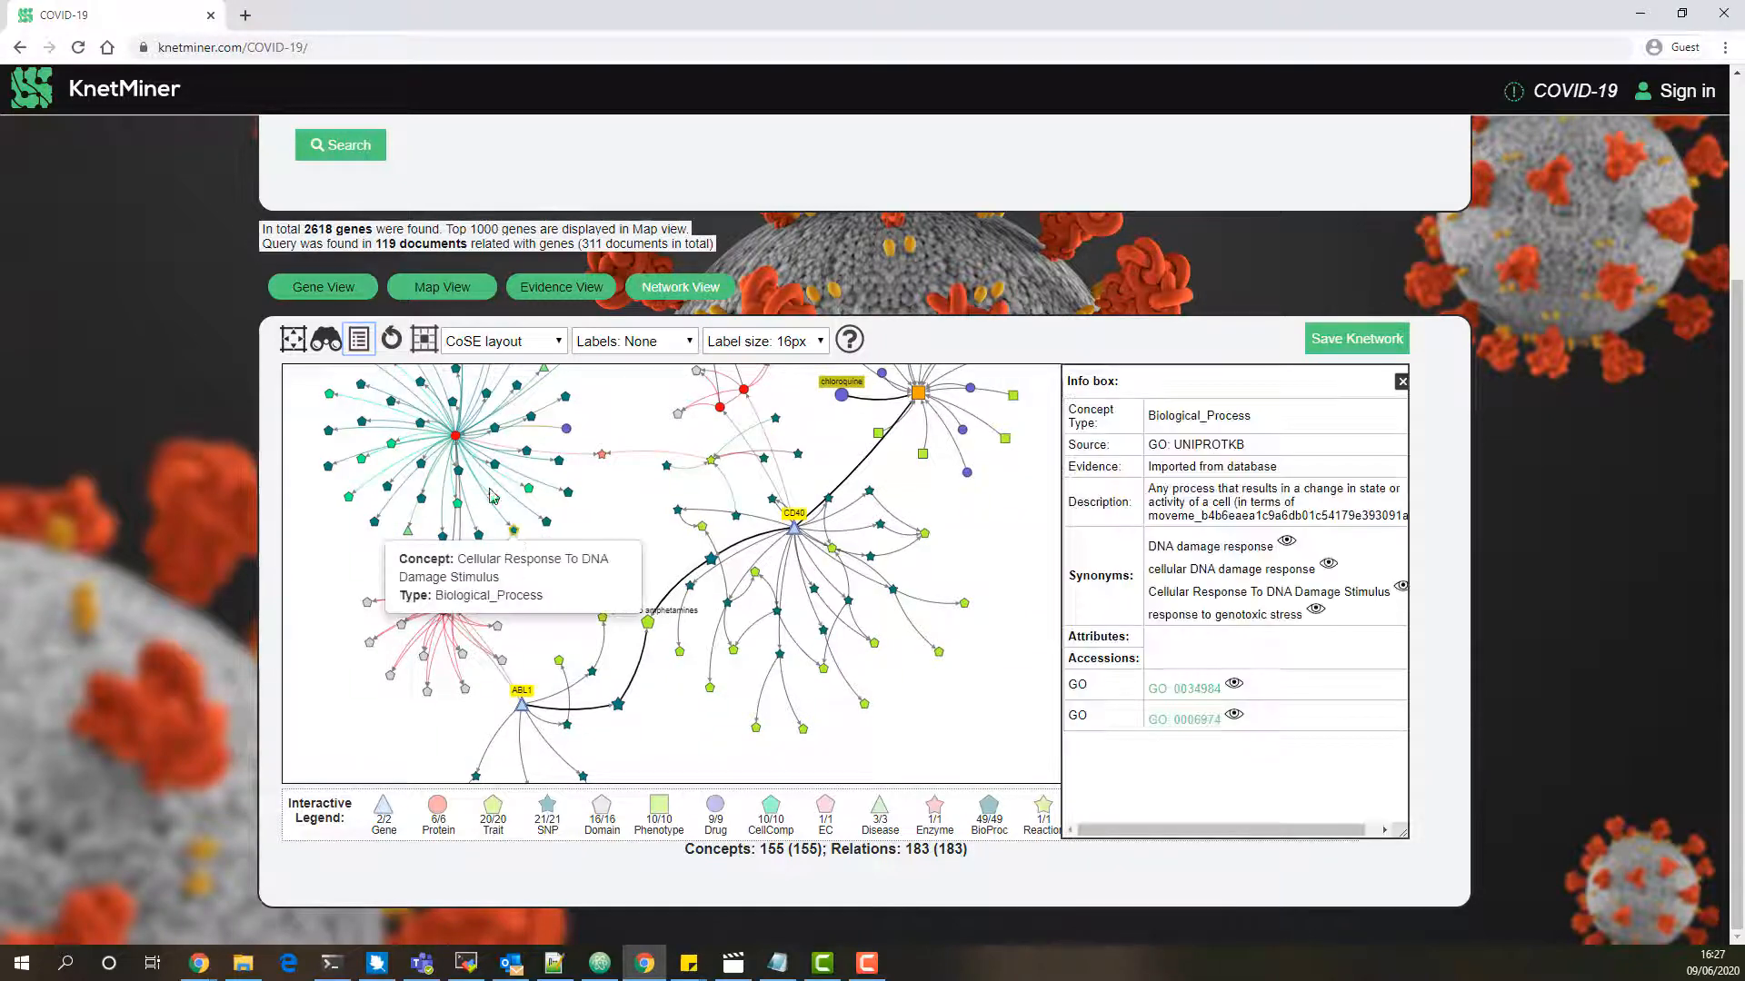
Maximise the network view and re-run the CoSE layout twice to rearrange the nodes
{"action": "left_click", "coordinate": [292, 339]}
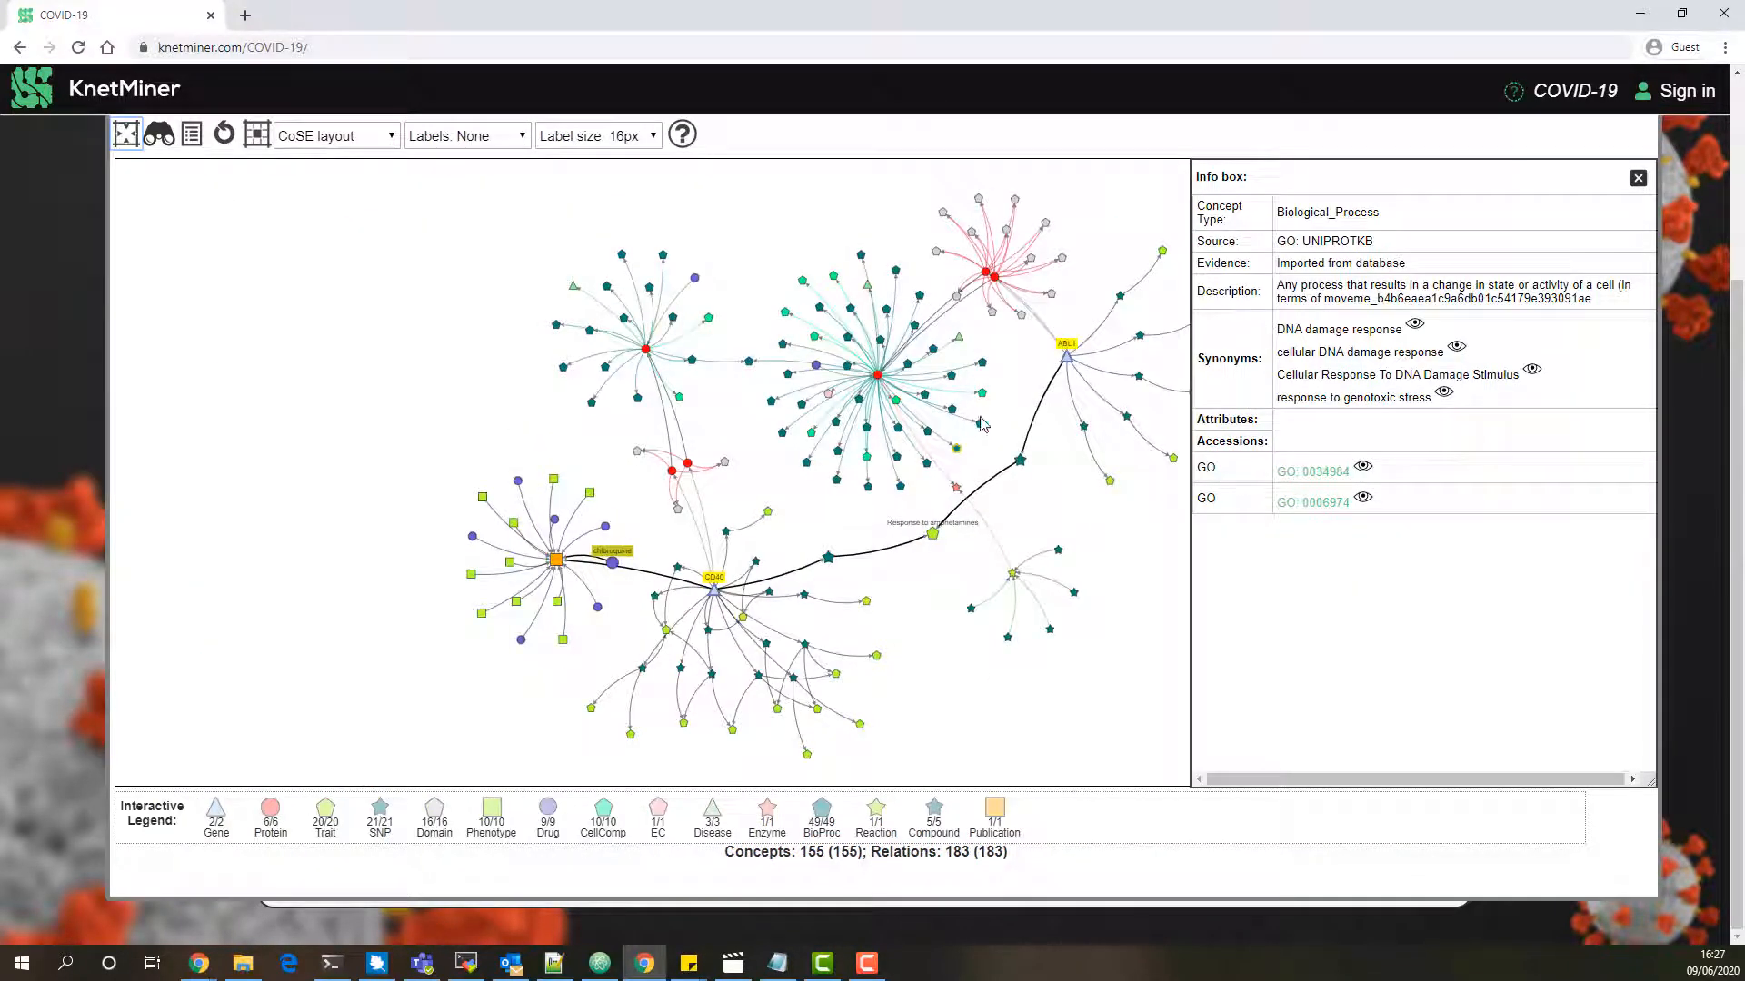
{"action": "left_click_drag", "start_coordinate": [982, 423], "coordinate": [779, 389]}
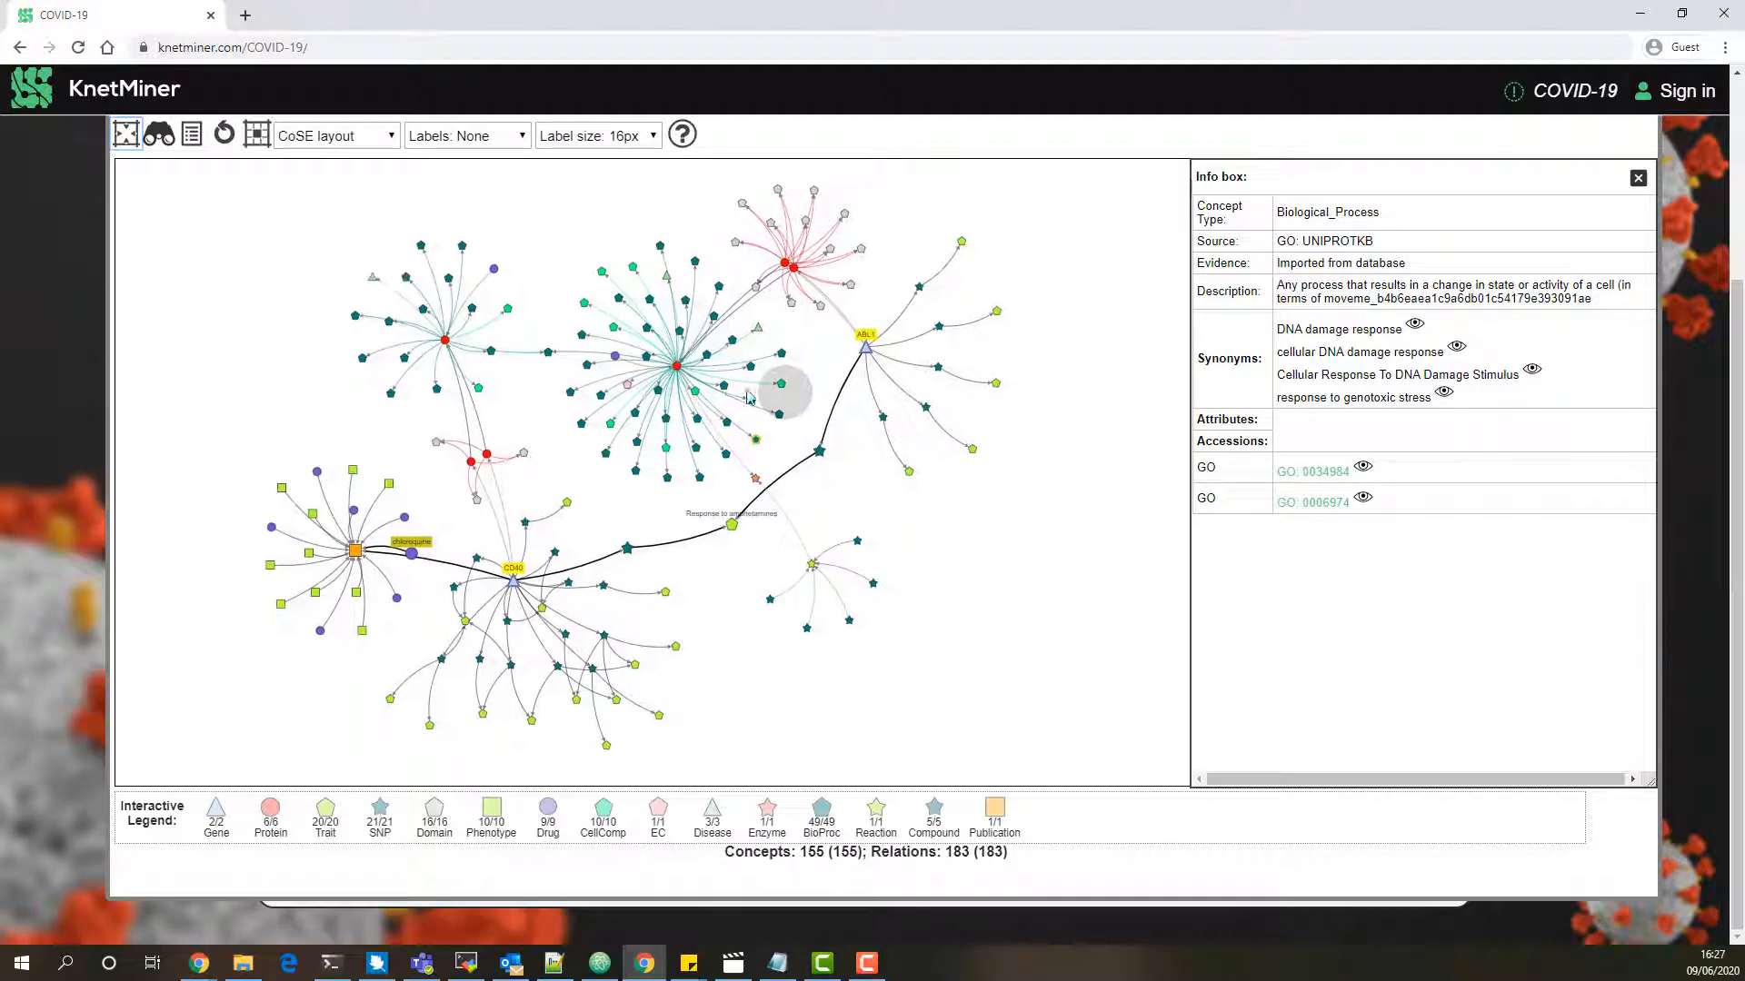
{"action": "left_click", "coordinate": [224, 136]}
{"action": "left_click_drag", "start_coordinate": [487, 440], "coordinate": [436, 441]}
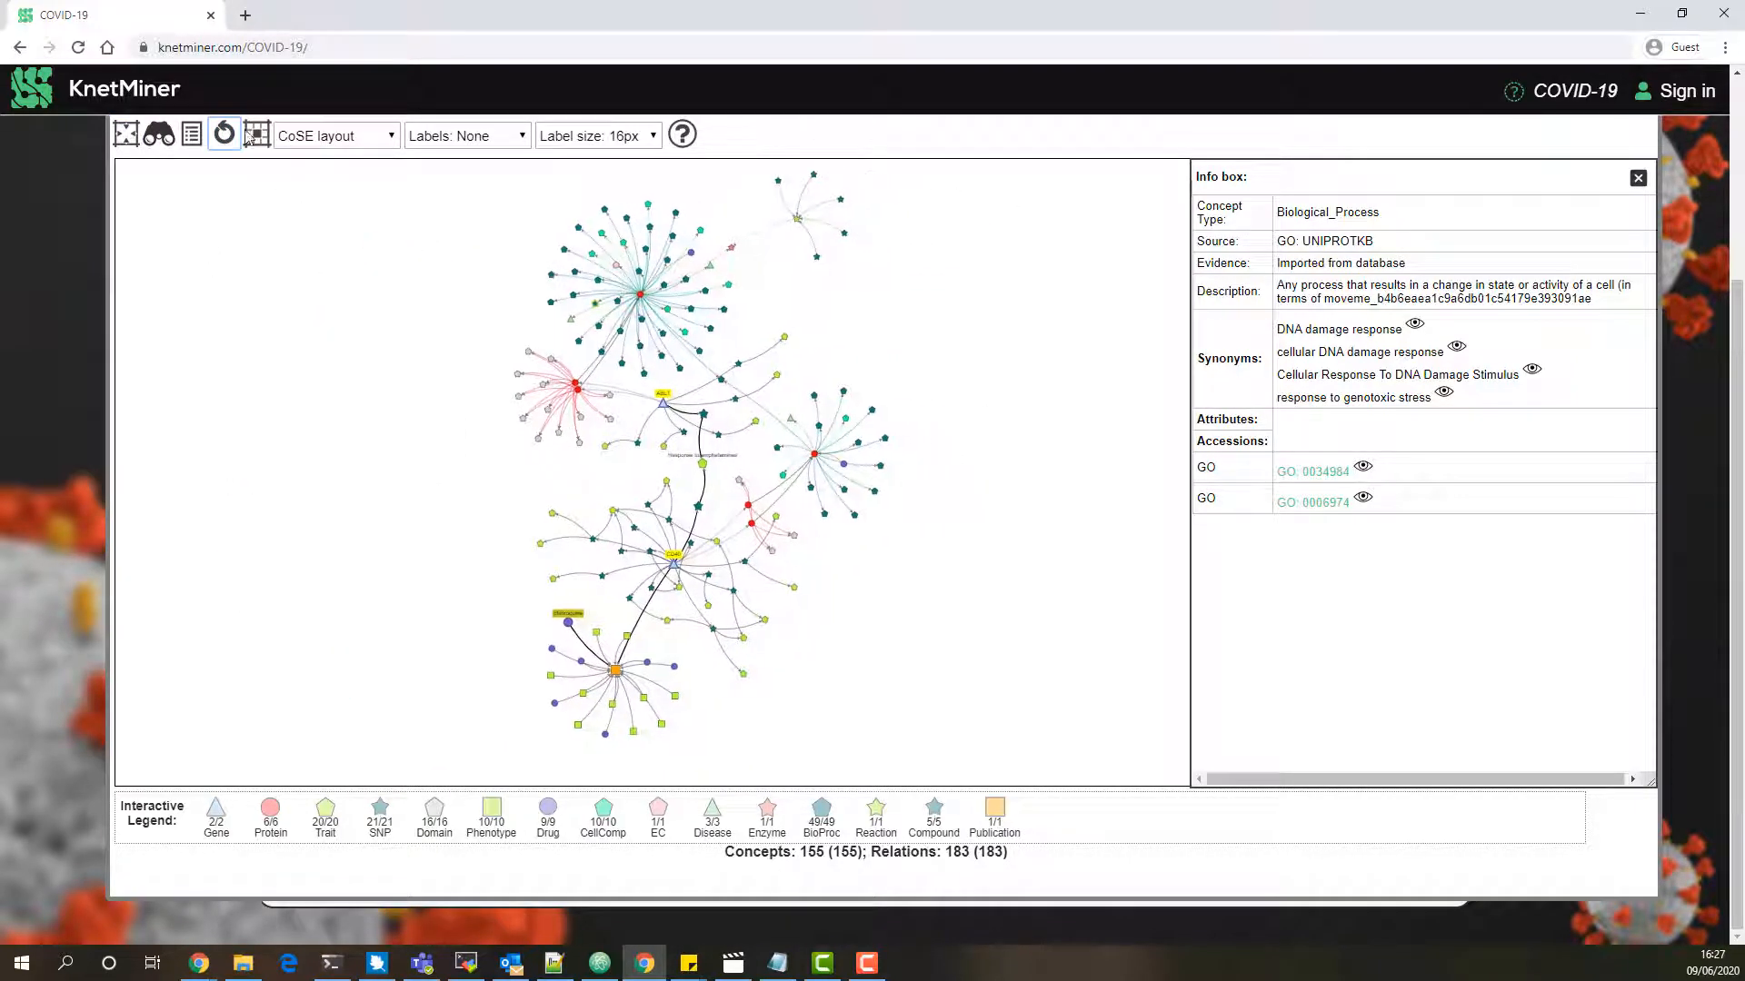
{"action": "left_click", "coordinate": [221, 136]}
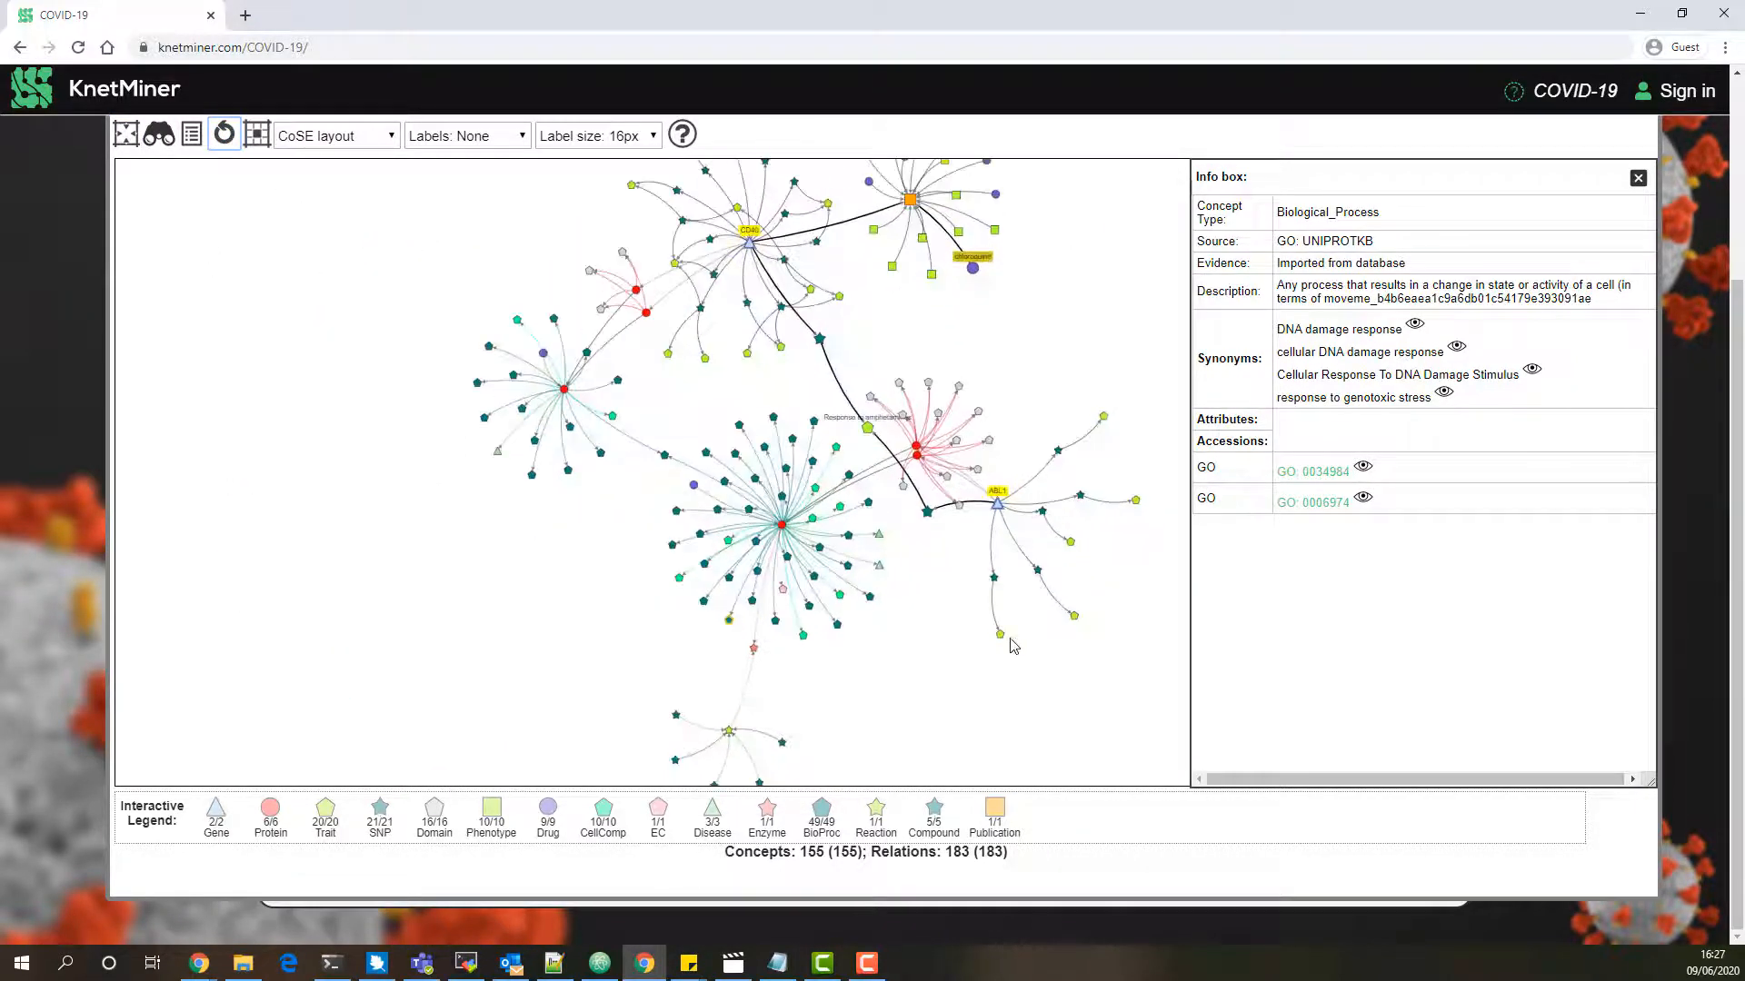
Read the attributes of the relation from SNP rs10793968 to the Type 2 diabetes trait, and restore the network view to normal size
{"action": "left_click", "coordinate": [1000, 635]}
{"action": "left_click", "coordinate": [1065, 592]}
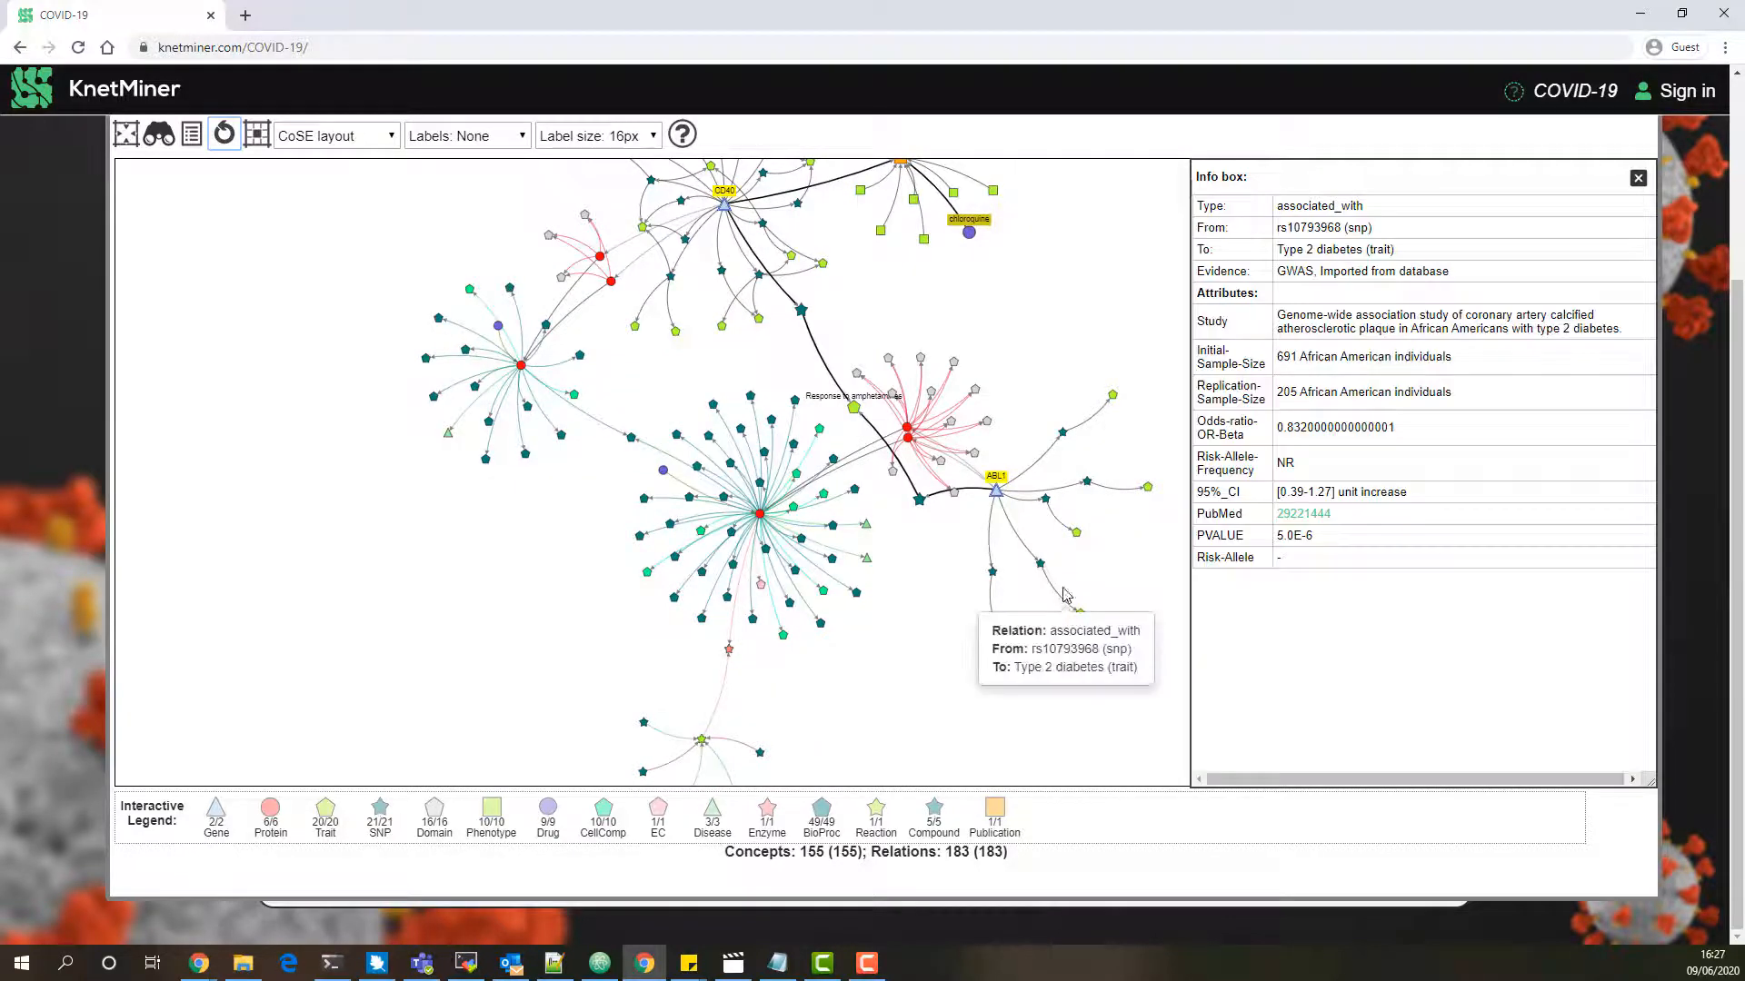
{"action": "left_click_drag", "start_coordinate": [1074, 568], "coordinate": [894, 547]}
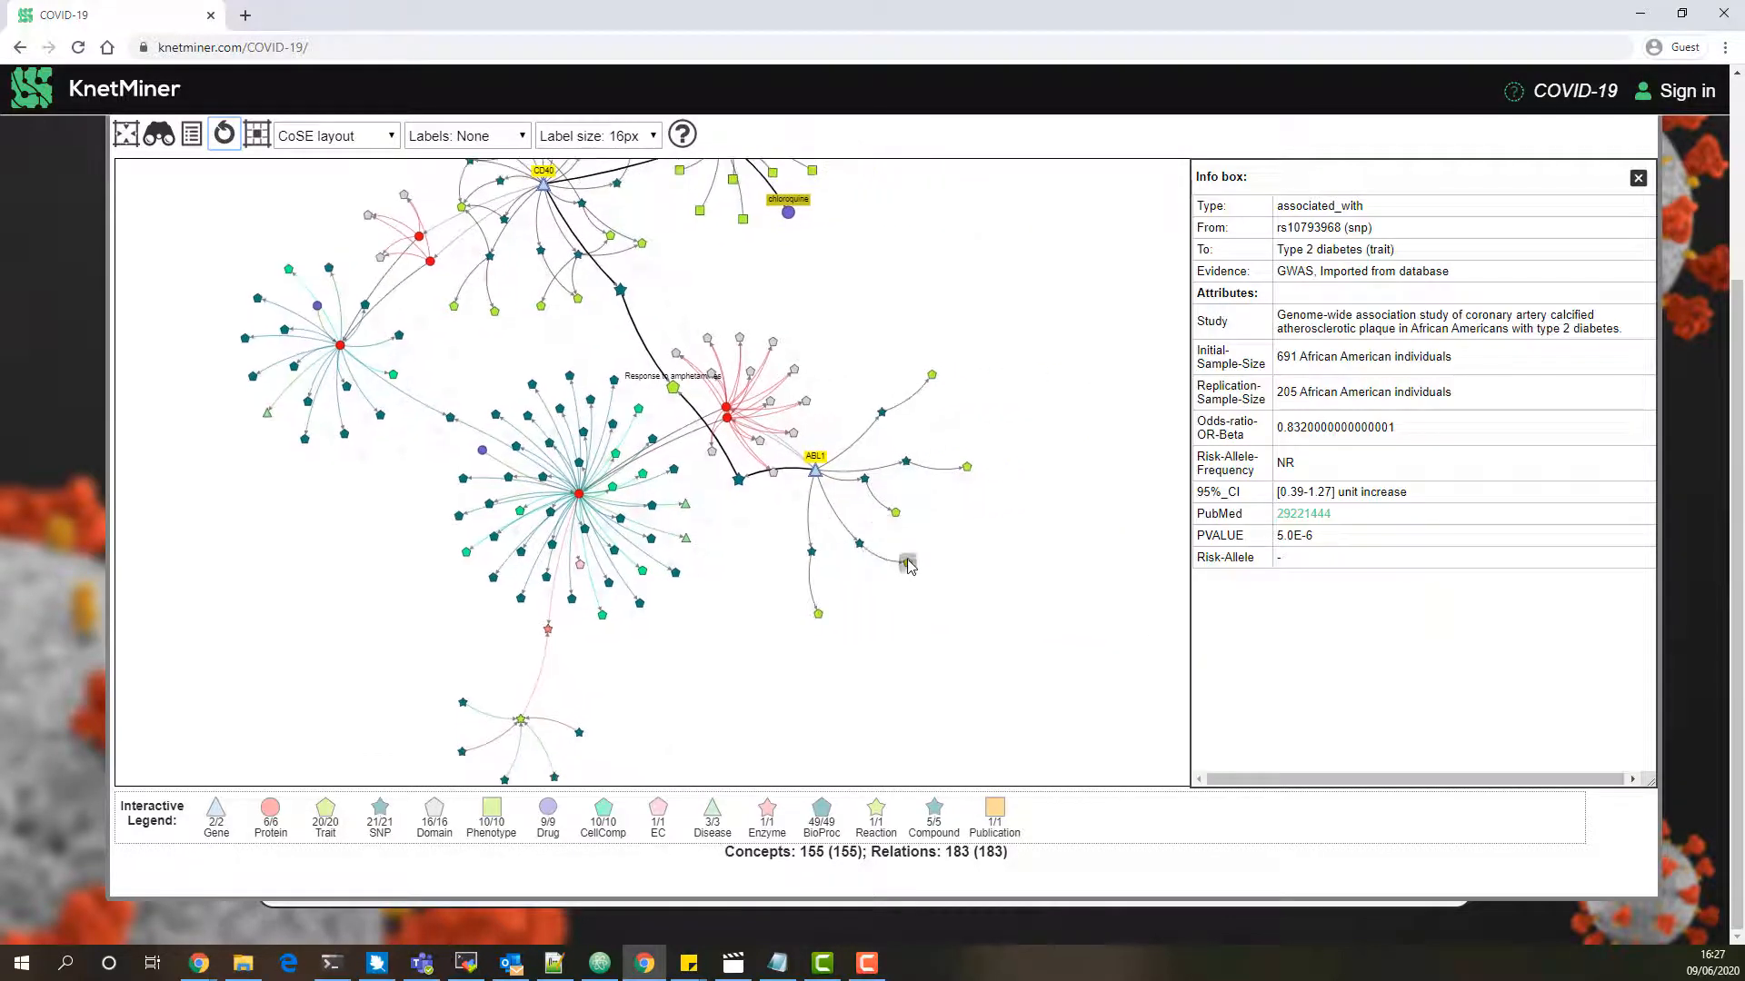
{"action": "left_click_drag", "start_coordinate": [837, 624], "coordinate": [807, 659]}
{"action": "left_click", "coordinate": [126, 134]}
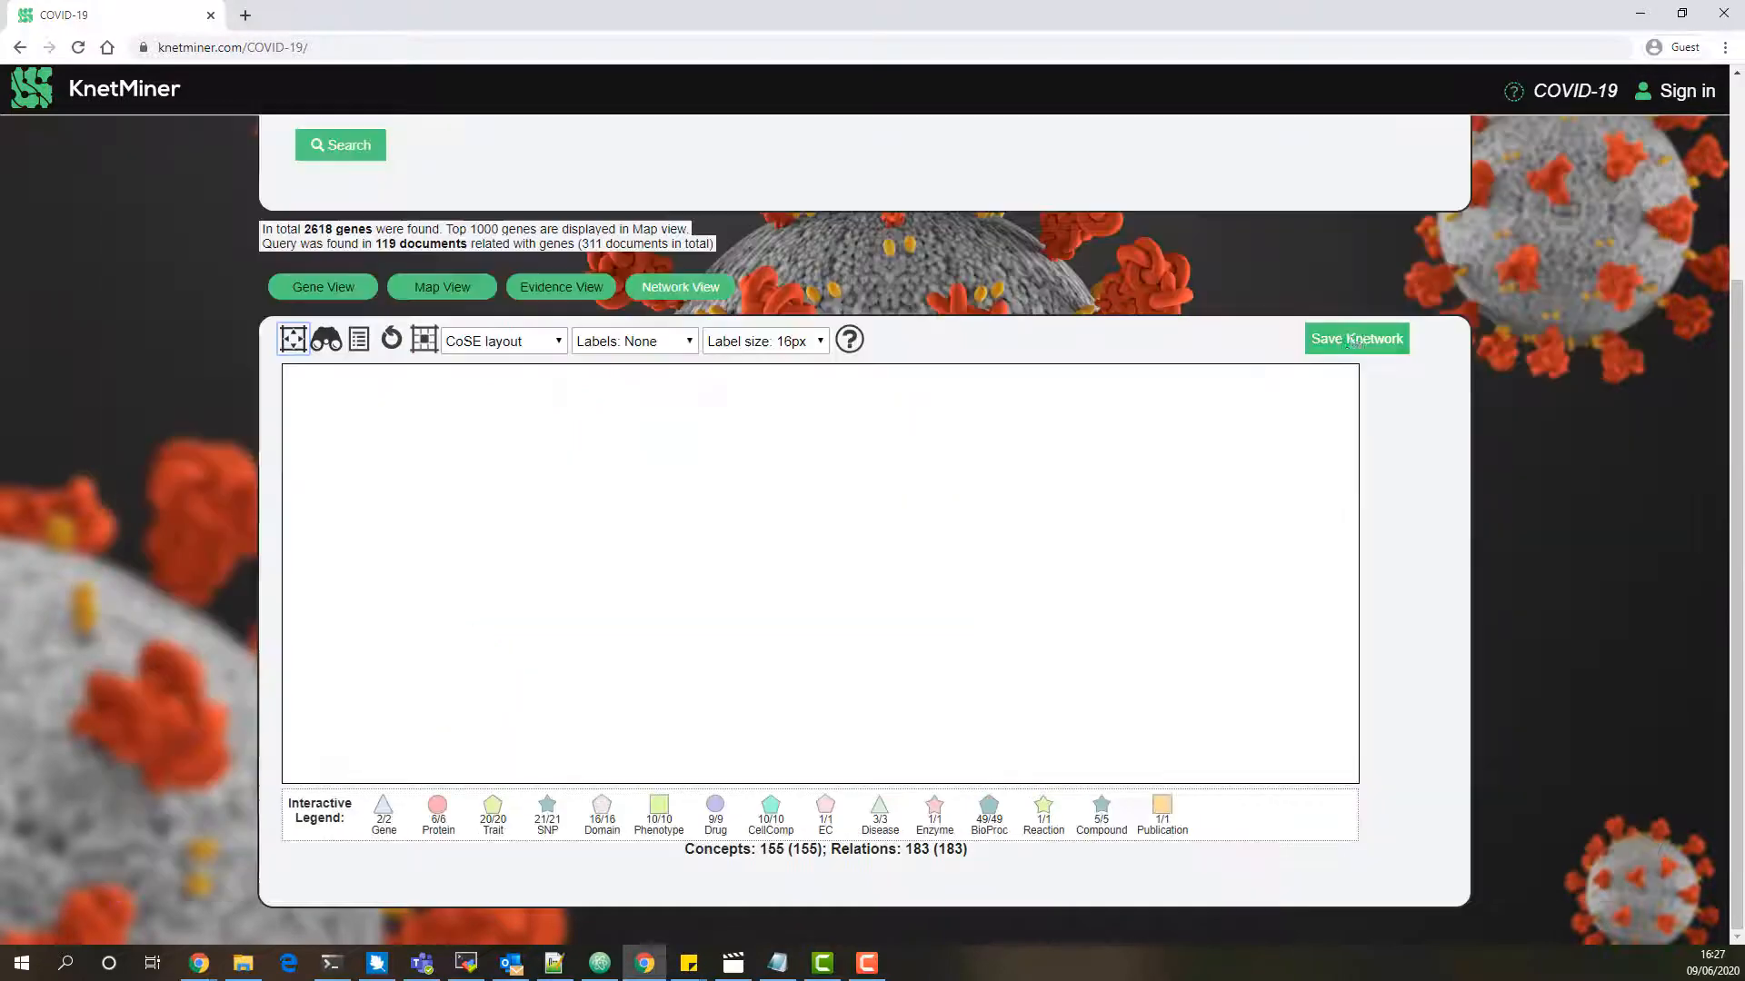
Start saving the knetwork and sign in to KnetMiner with the account's username and password
{"action": "left_click", "coordinate": [1344, 340]}
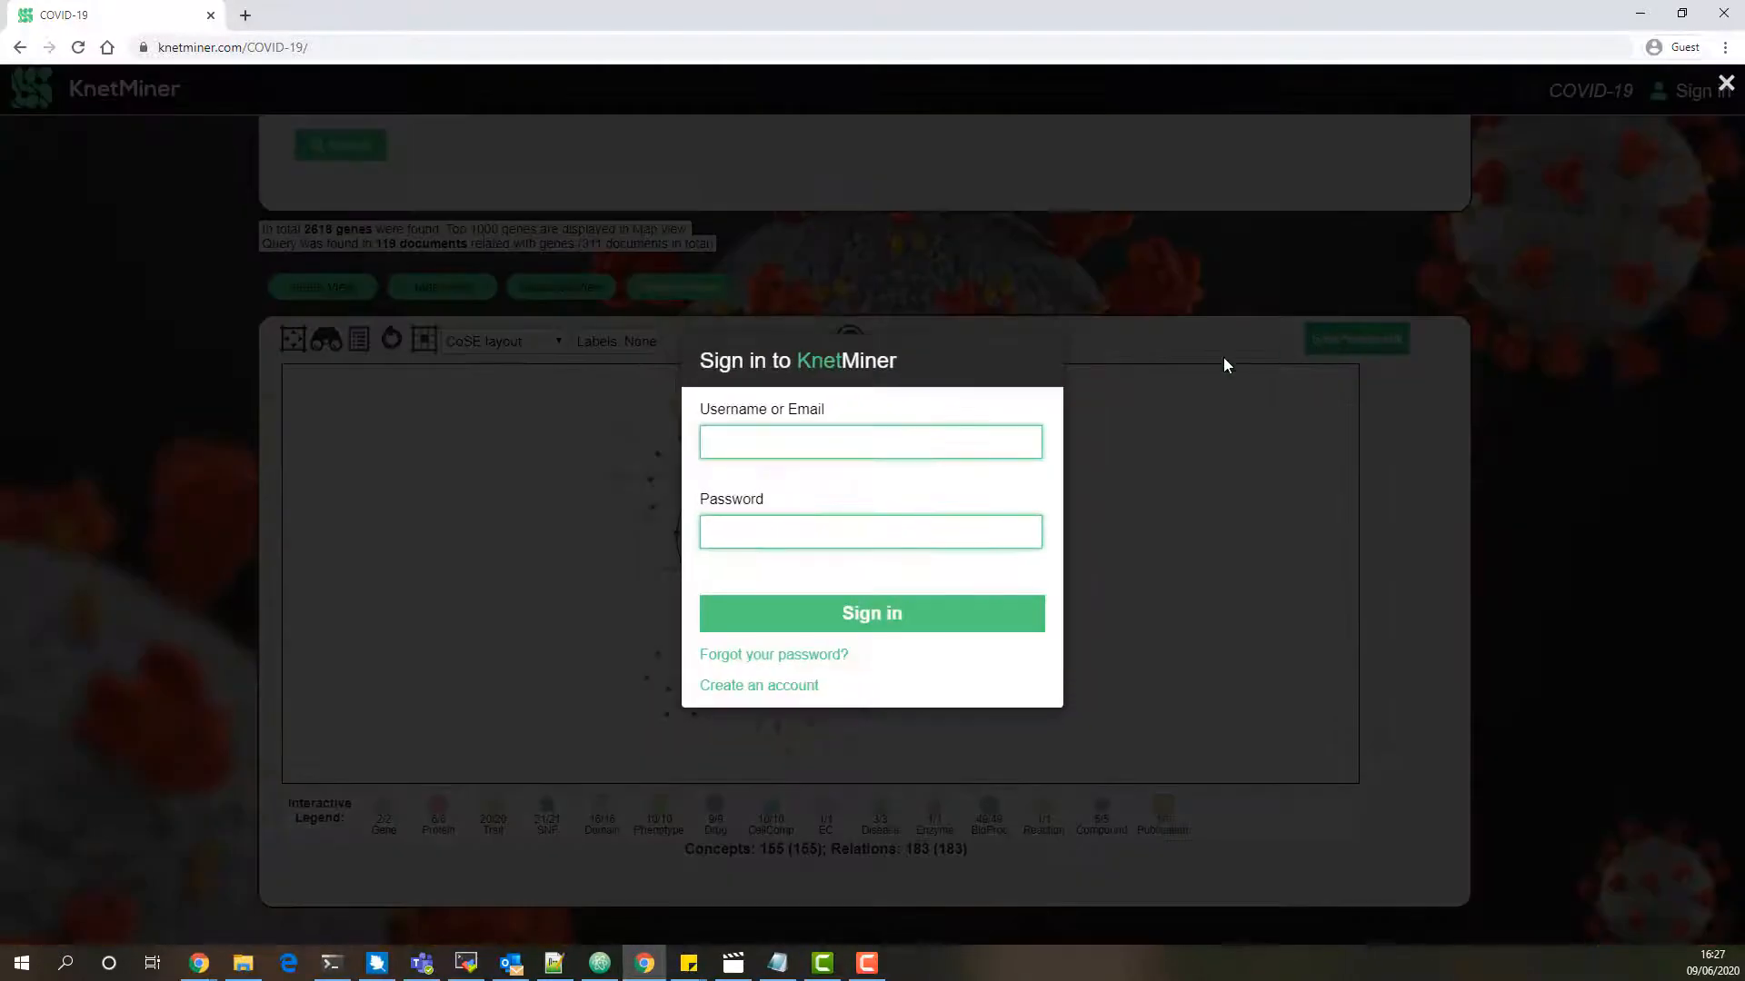
{"action": "left_click", "coordinate": [853, 434]}
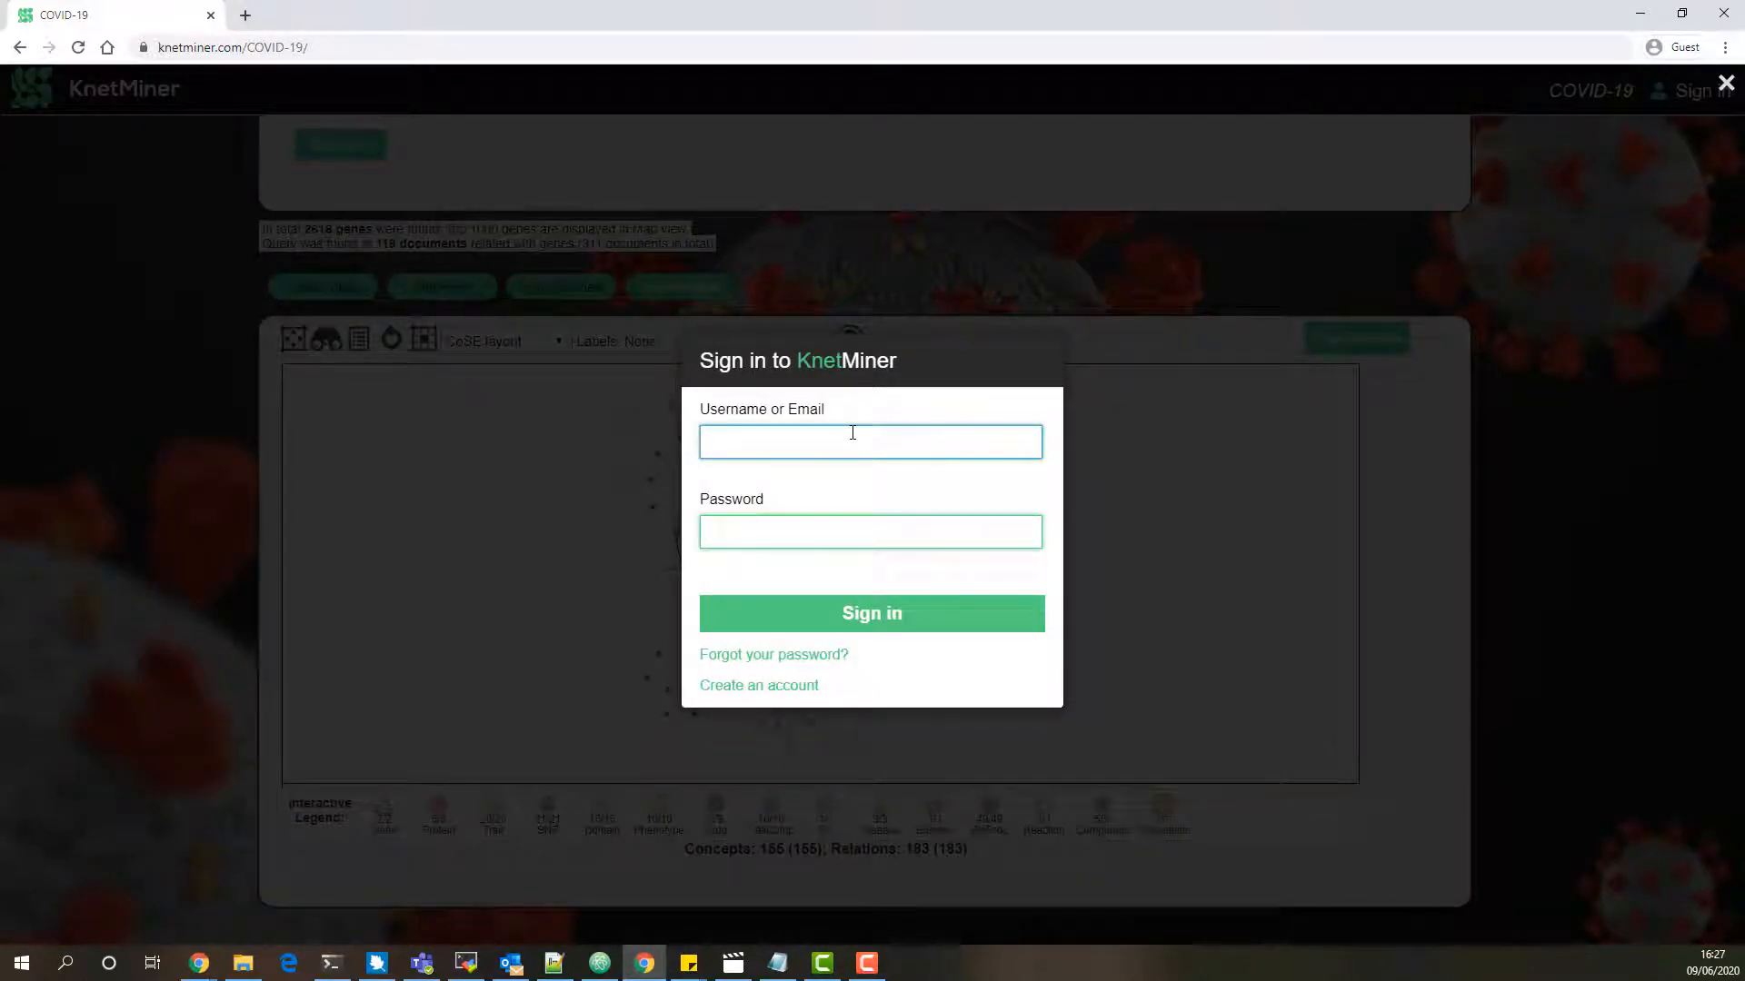
{"action": "type", "text": "j0e"}
{"action": "key", "text": "Tab"}
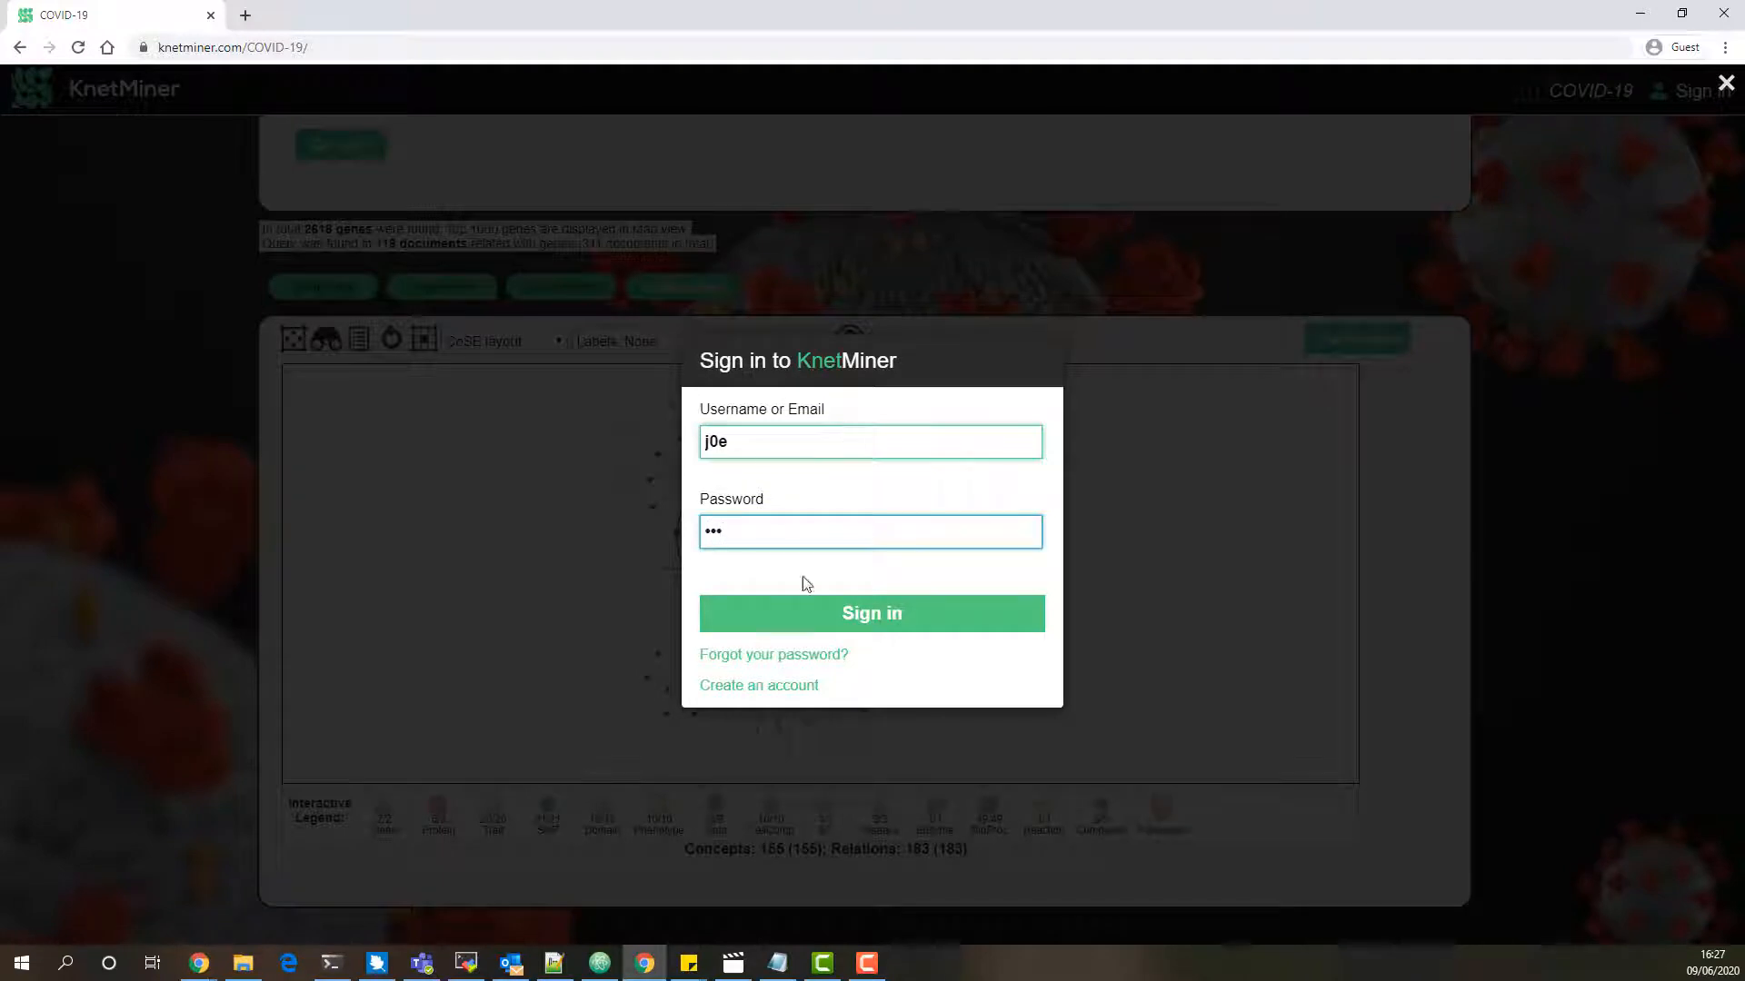
{"action": "left_click", "coordinate": [849, 612]}
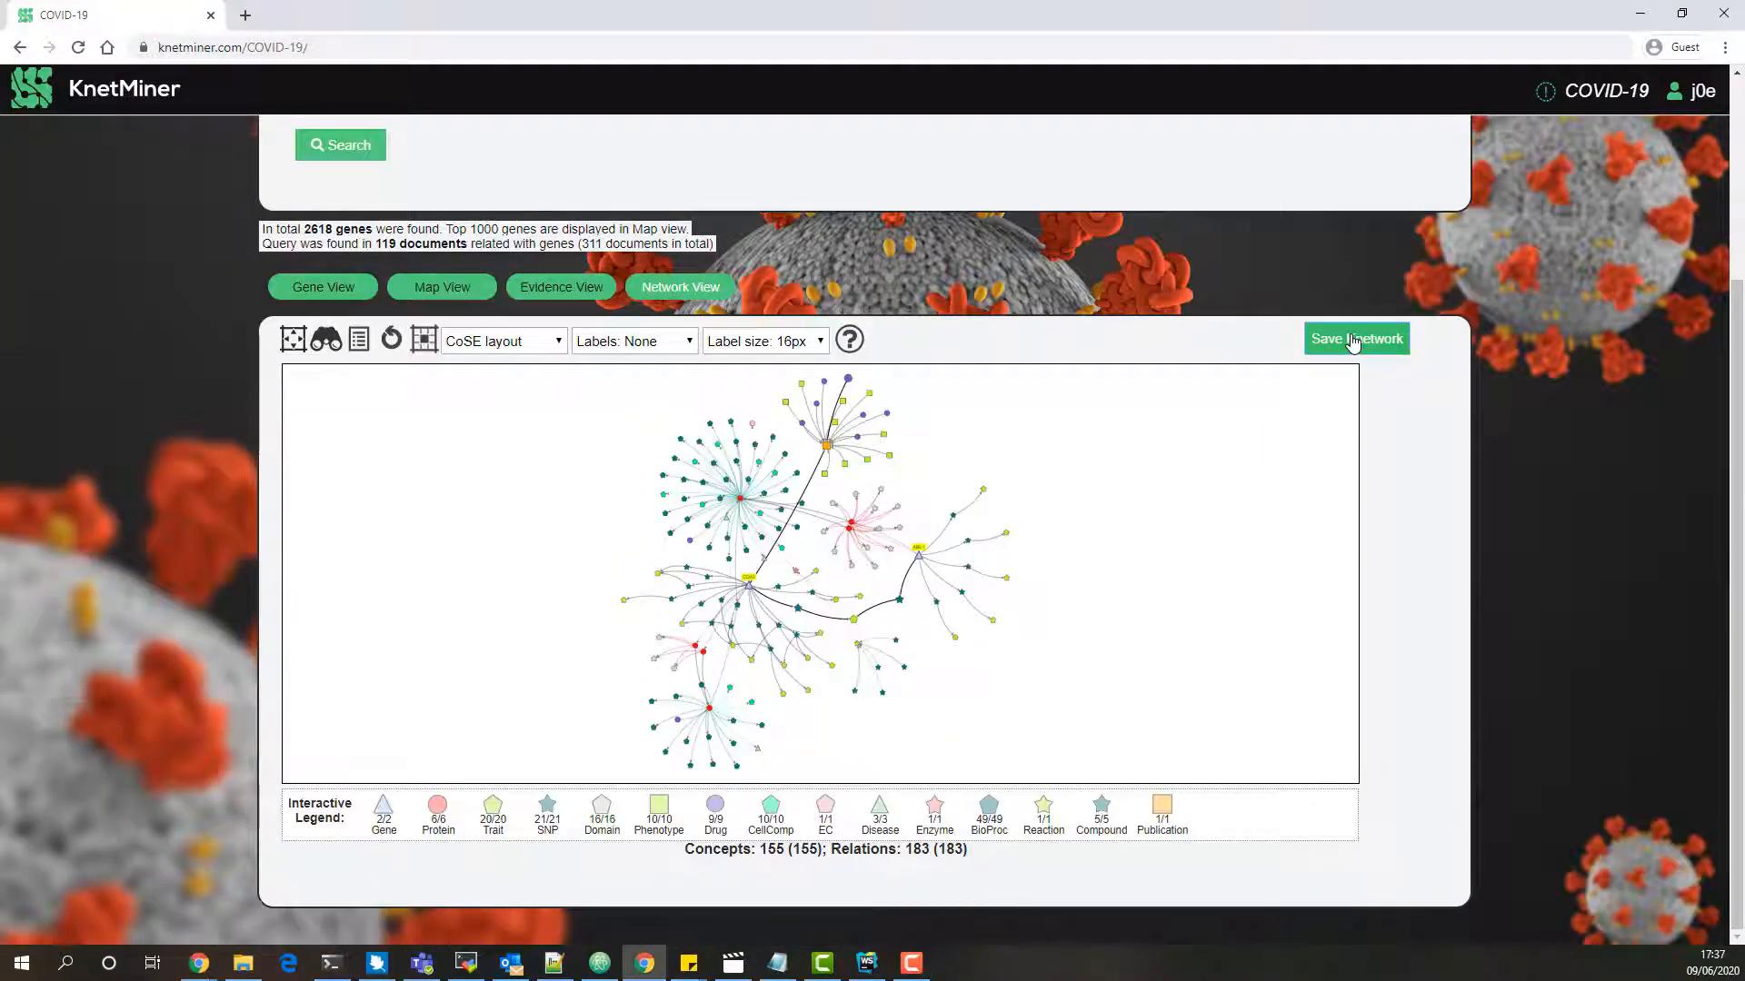
Save the knetwork to KnetSpace as CD40_ABL1 with the description "Interaction network between CD40 and ABL1"
{"action": "left_click", "coordinate": [1354, 341]}
{"action": "left_click", "coordinate": [747, 313]}
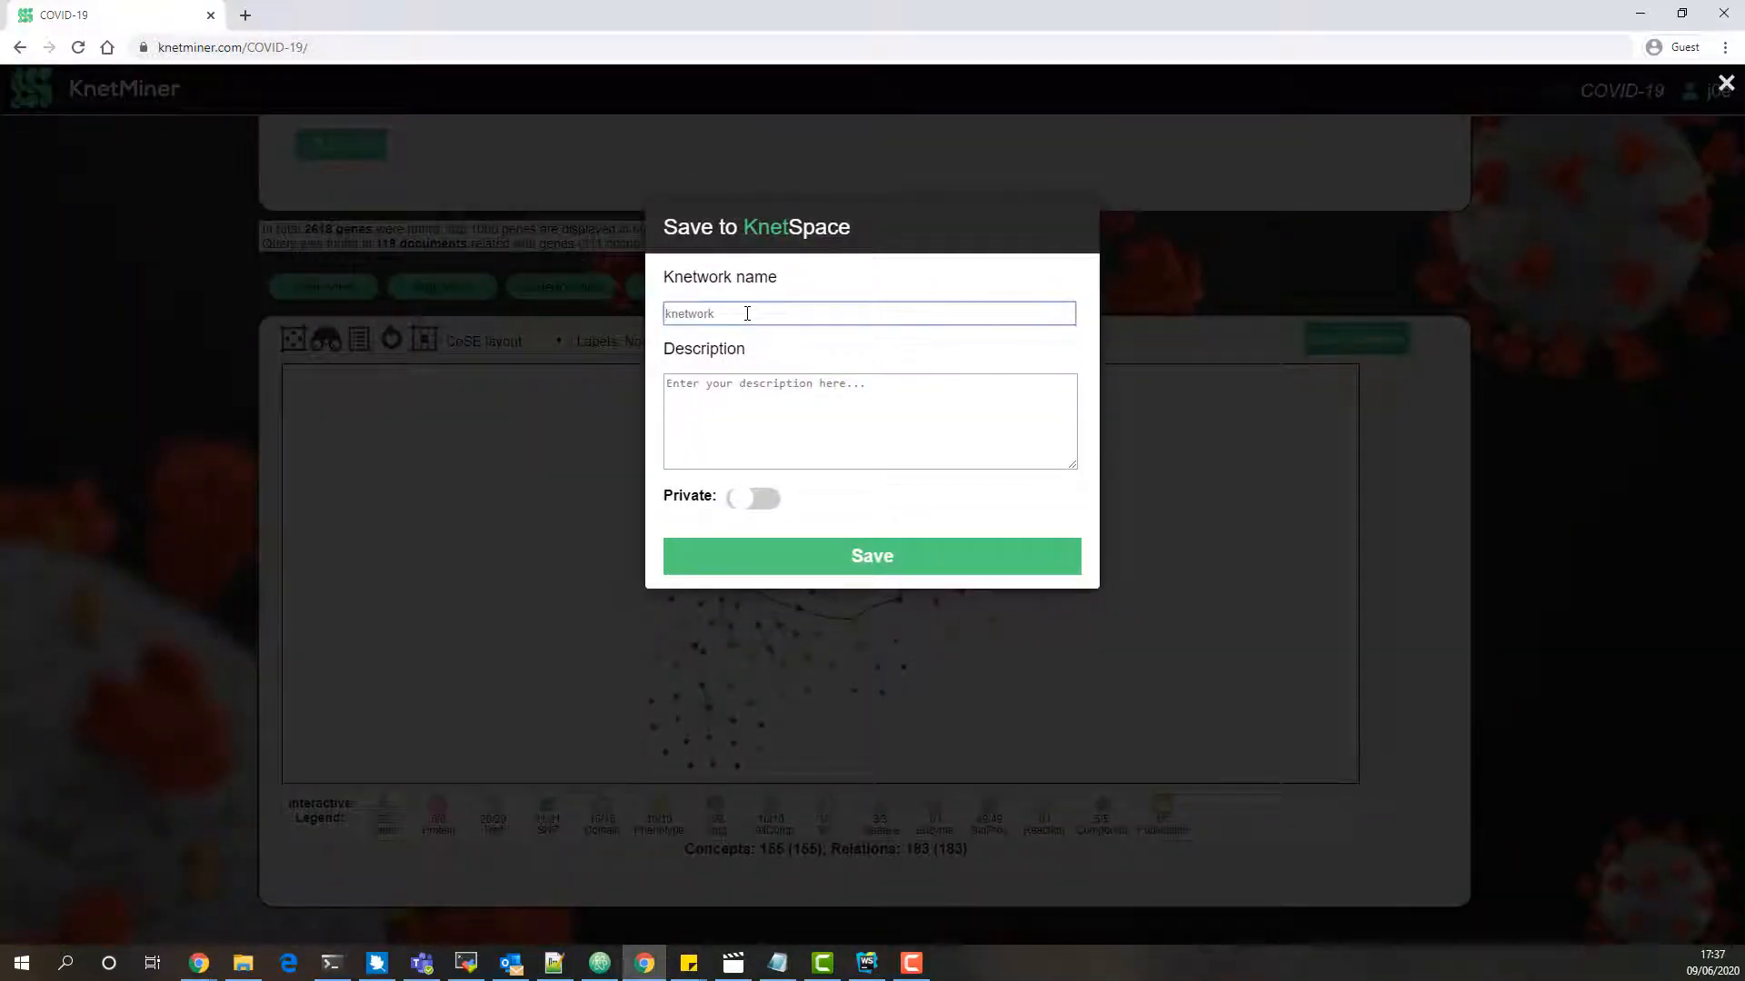
{"action": "type", "text": "CD40_ABL1"}
{"action": "key", "text": "Tab"}
{"action": "type", "text": "In"}
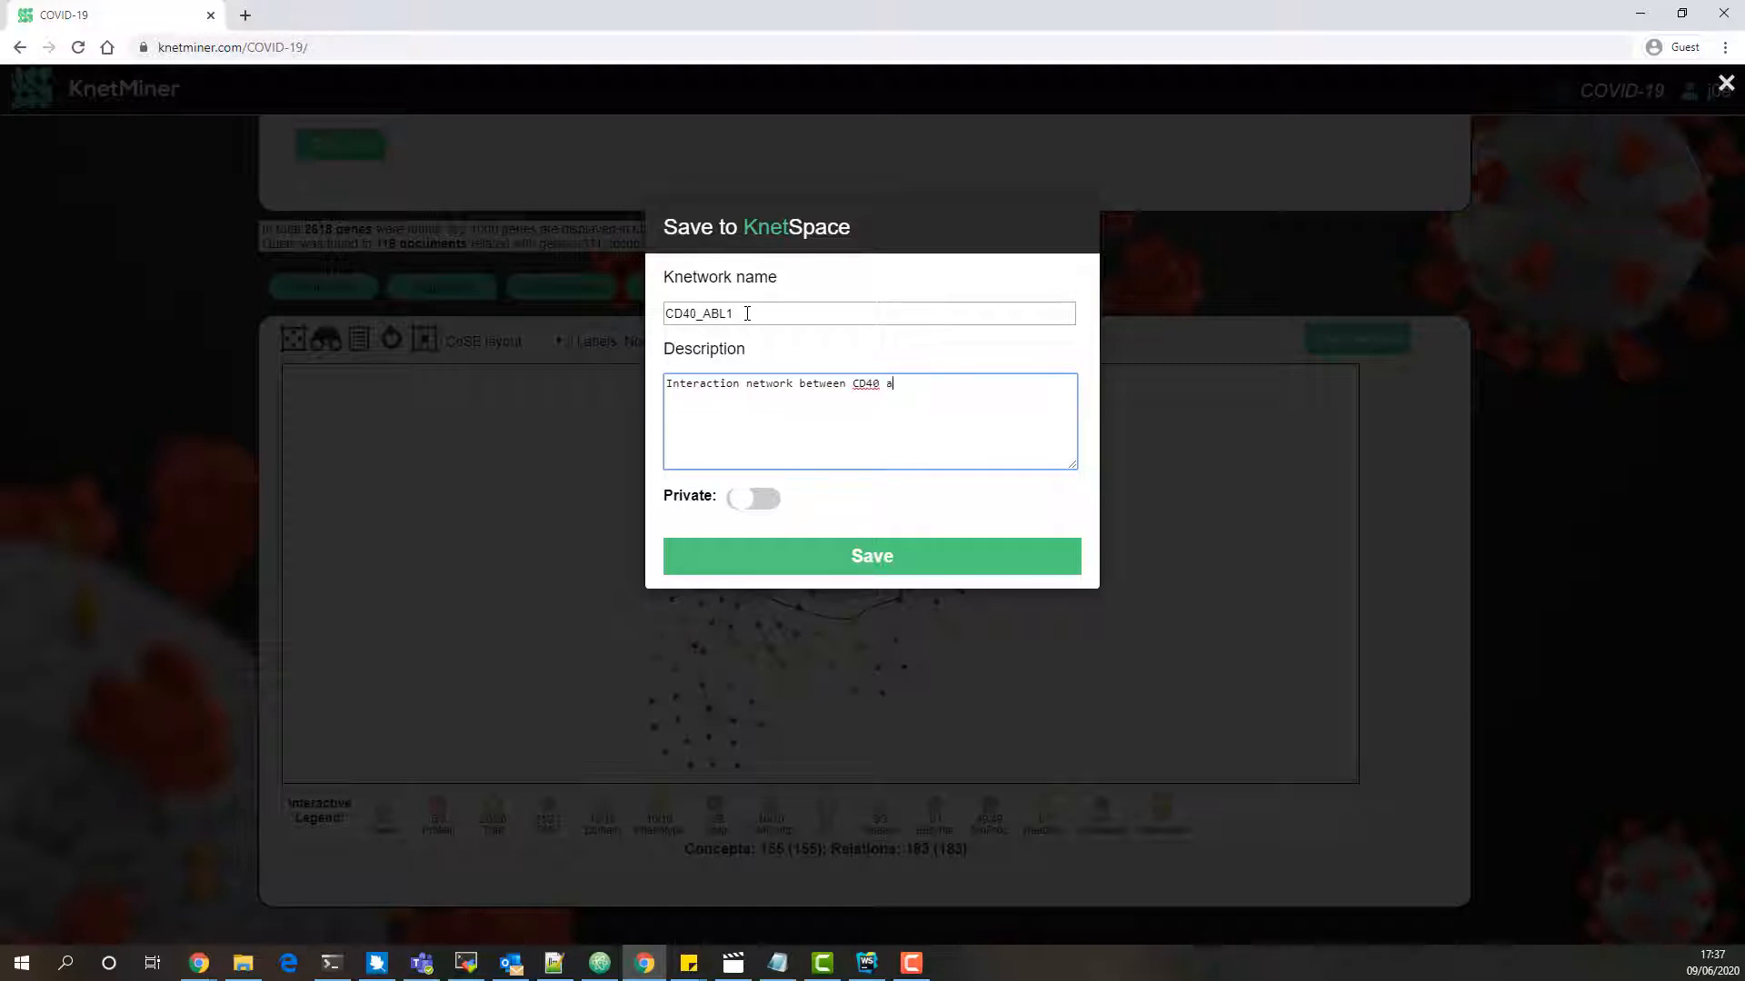
{"action": "type", "text": "nd ABL1"}
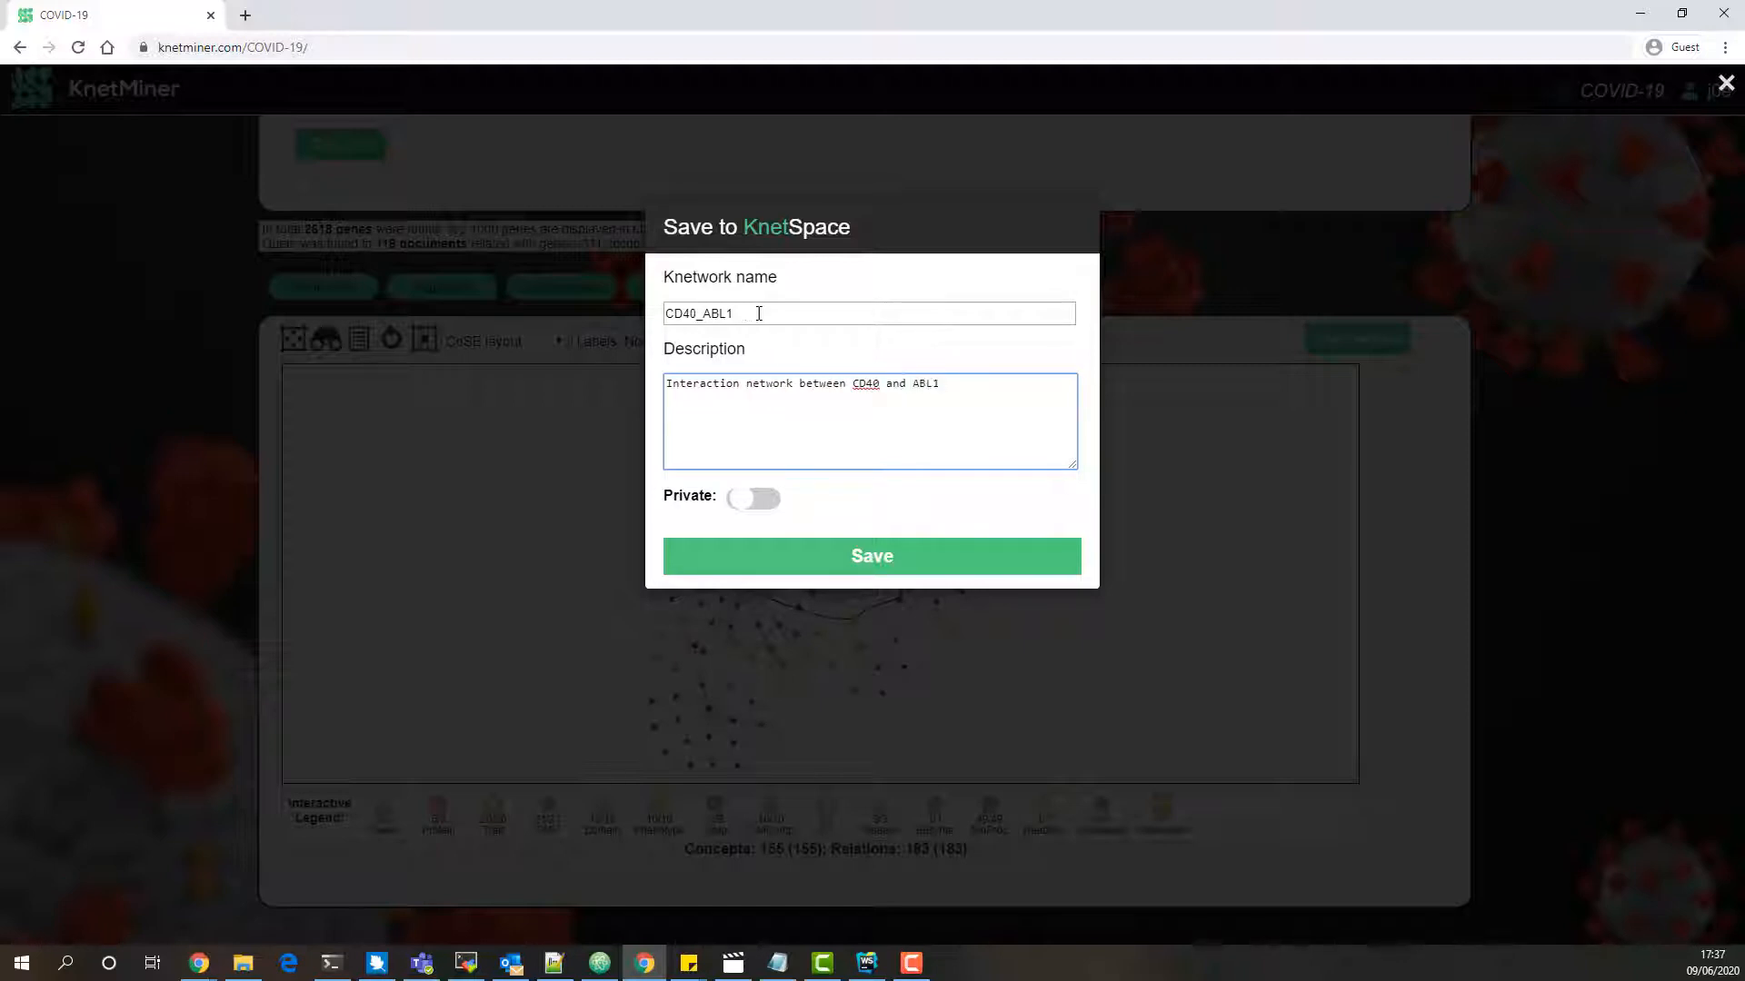
{"action": "left_click", "coordinate": [872, 557]}
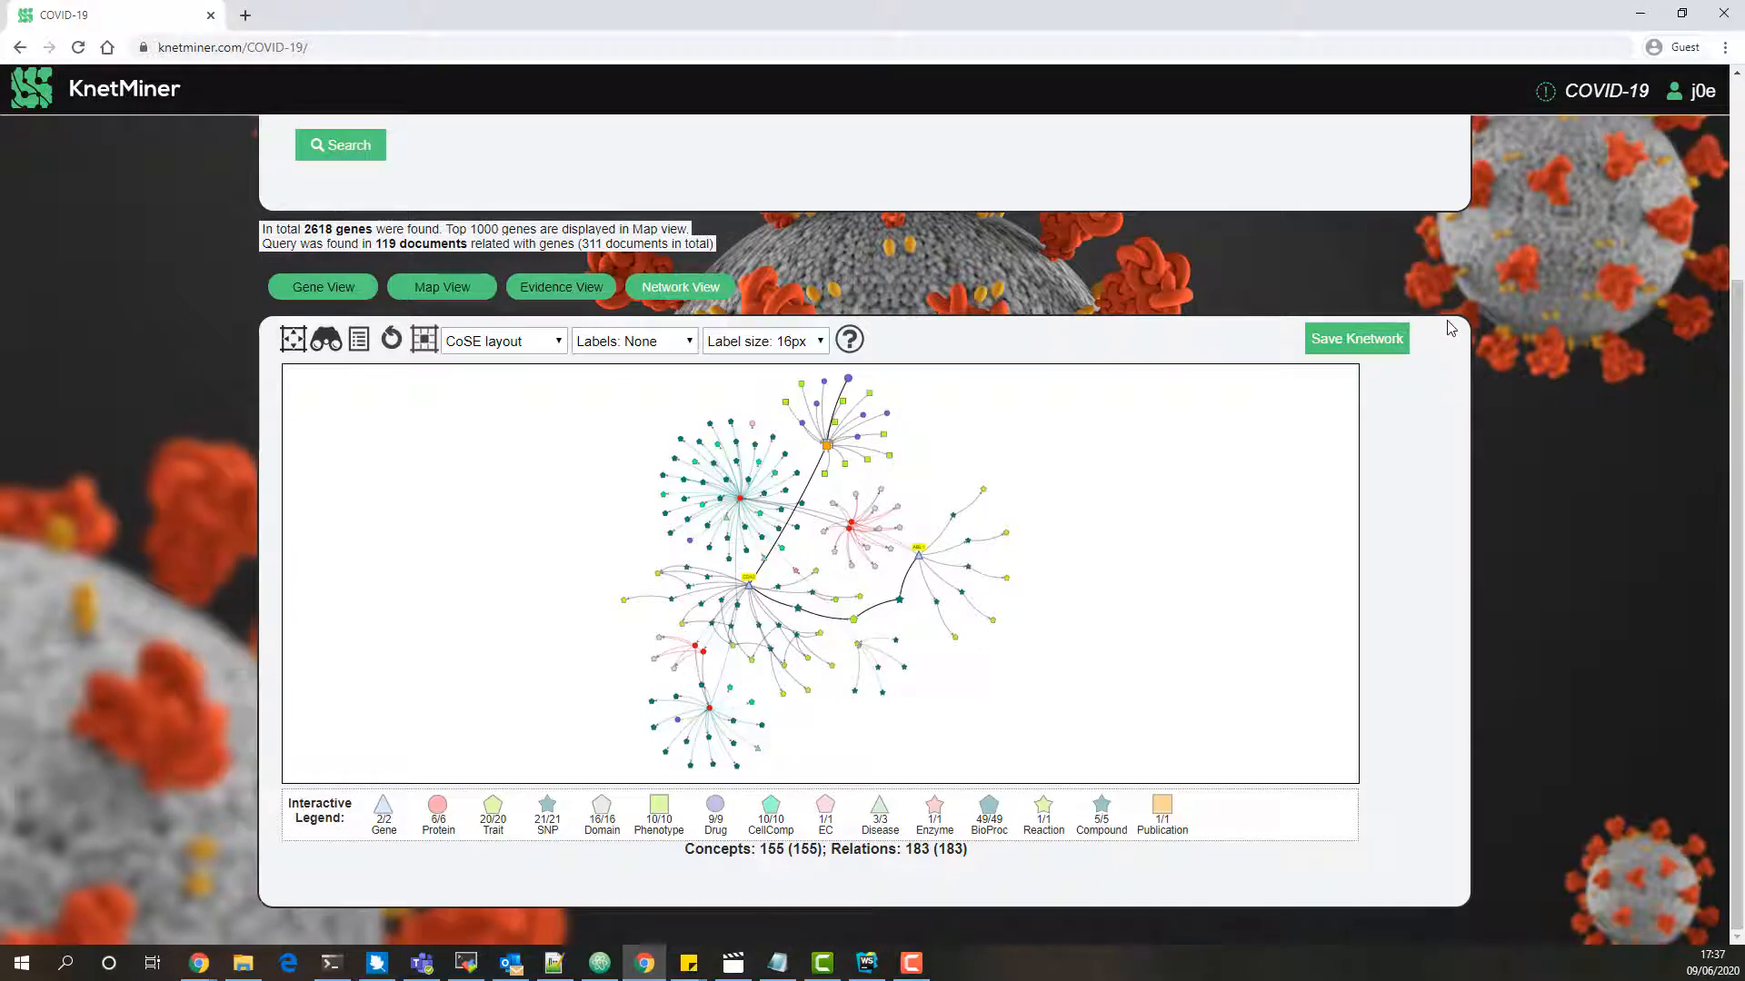
Go to KnetSpace and open the saved CD40_ABL1 knetwork in the interactive network editor
{"action": "left_click", "coordinate": [1572, 173]}
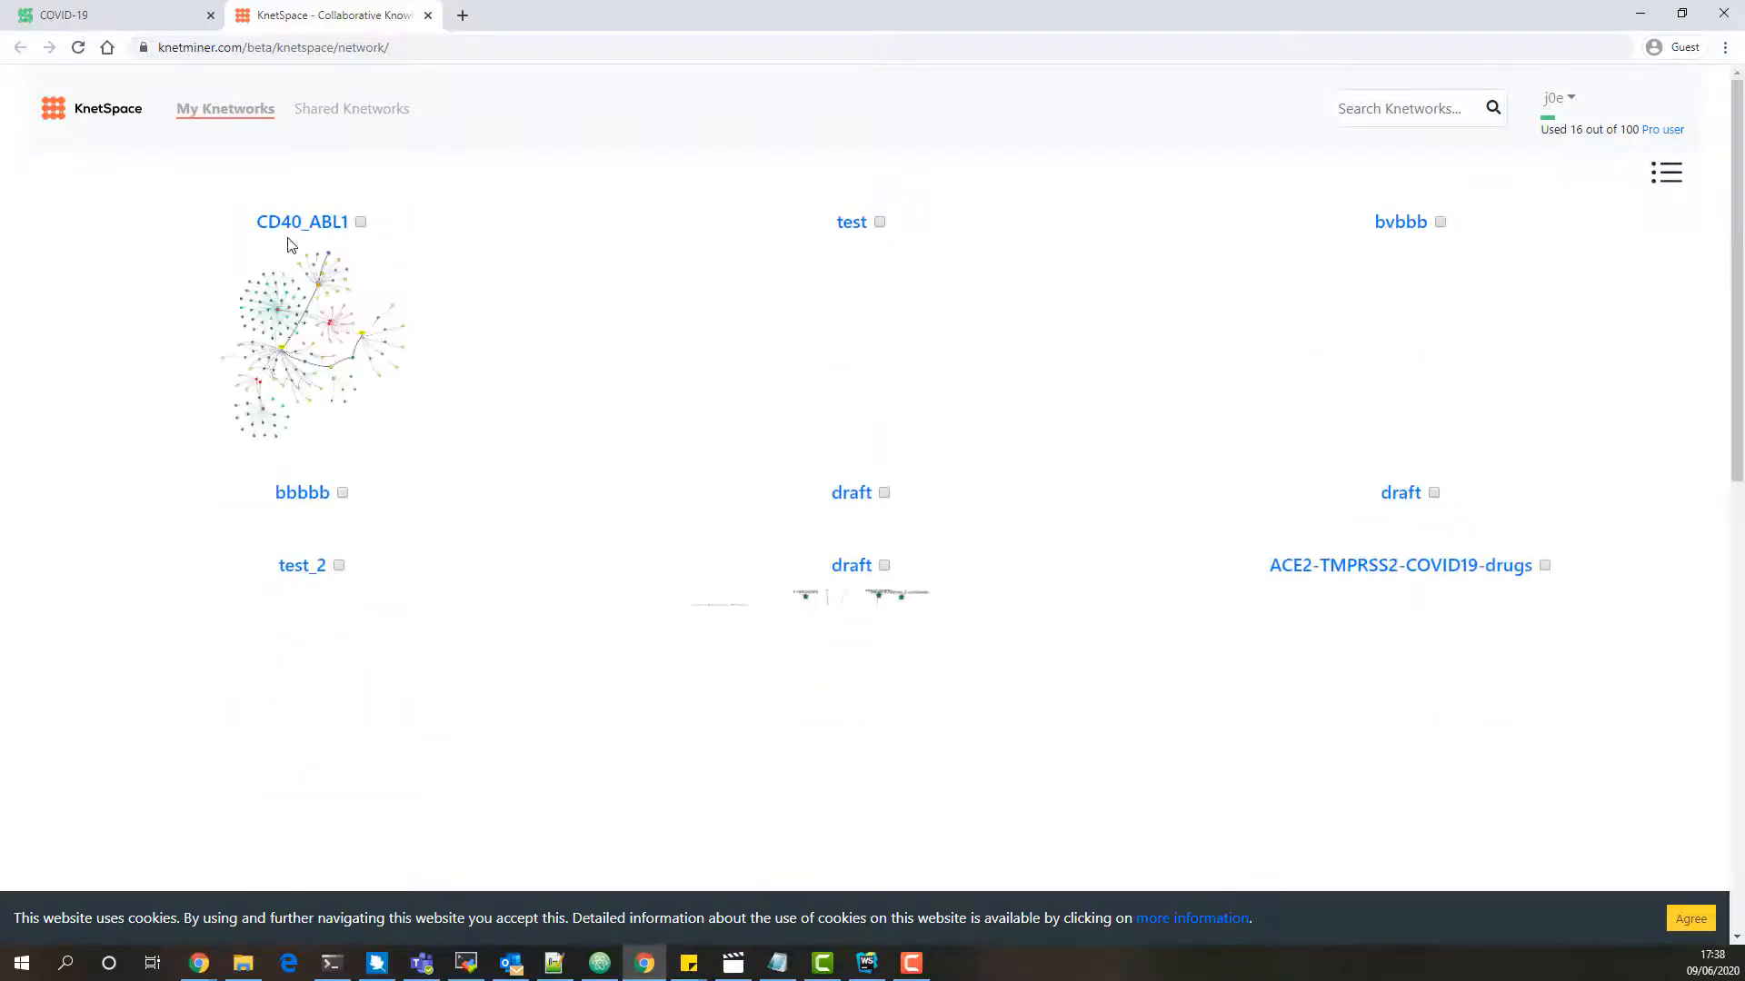
{"action": "left_click", "coordinate": [300, 232]}
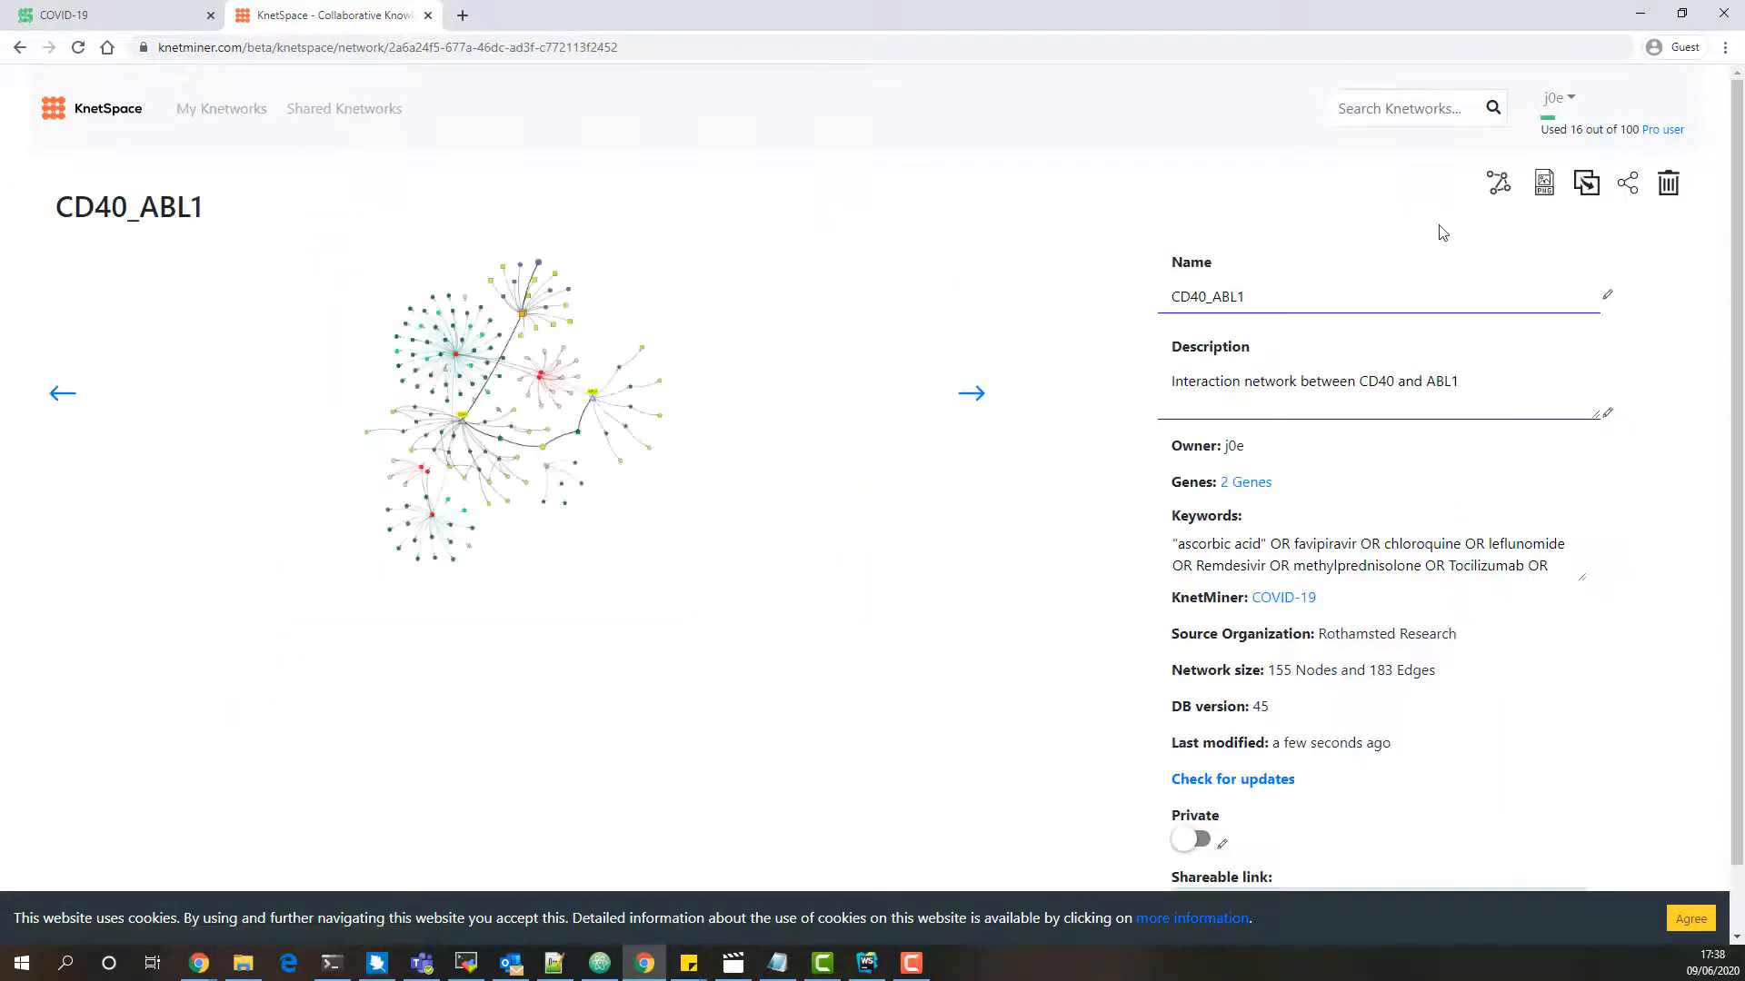
{"action": "left_click", "coordinate": [1496, 186]}
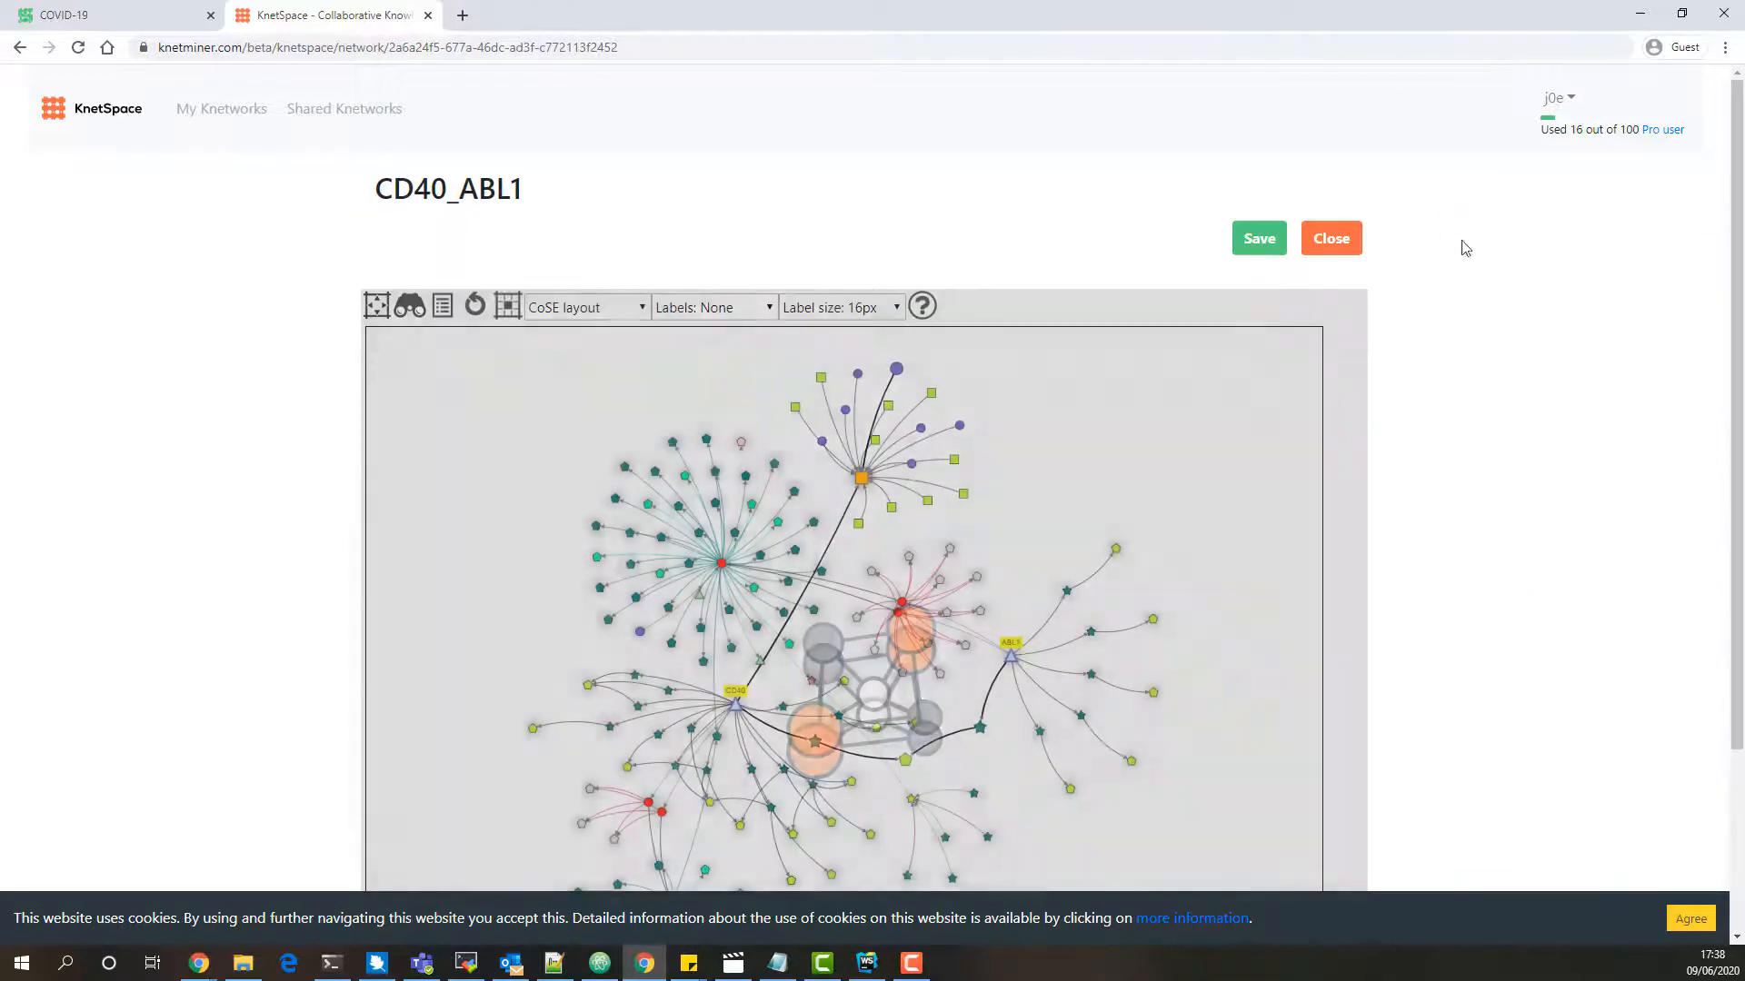
Look over the layout options and the interactive legend of the CD40_ABL1 knetwork without changing the layout
{"action": "scroll", "coordinate": [1472, 276], "scroll_direction": "down", "scroll_amount": 2}
{"action": "left_click", "coordinate": [599, 128]}
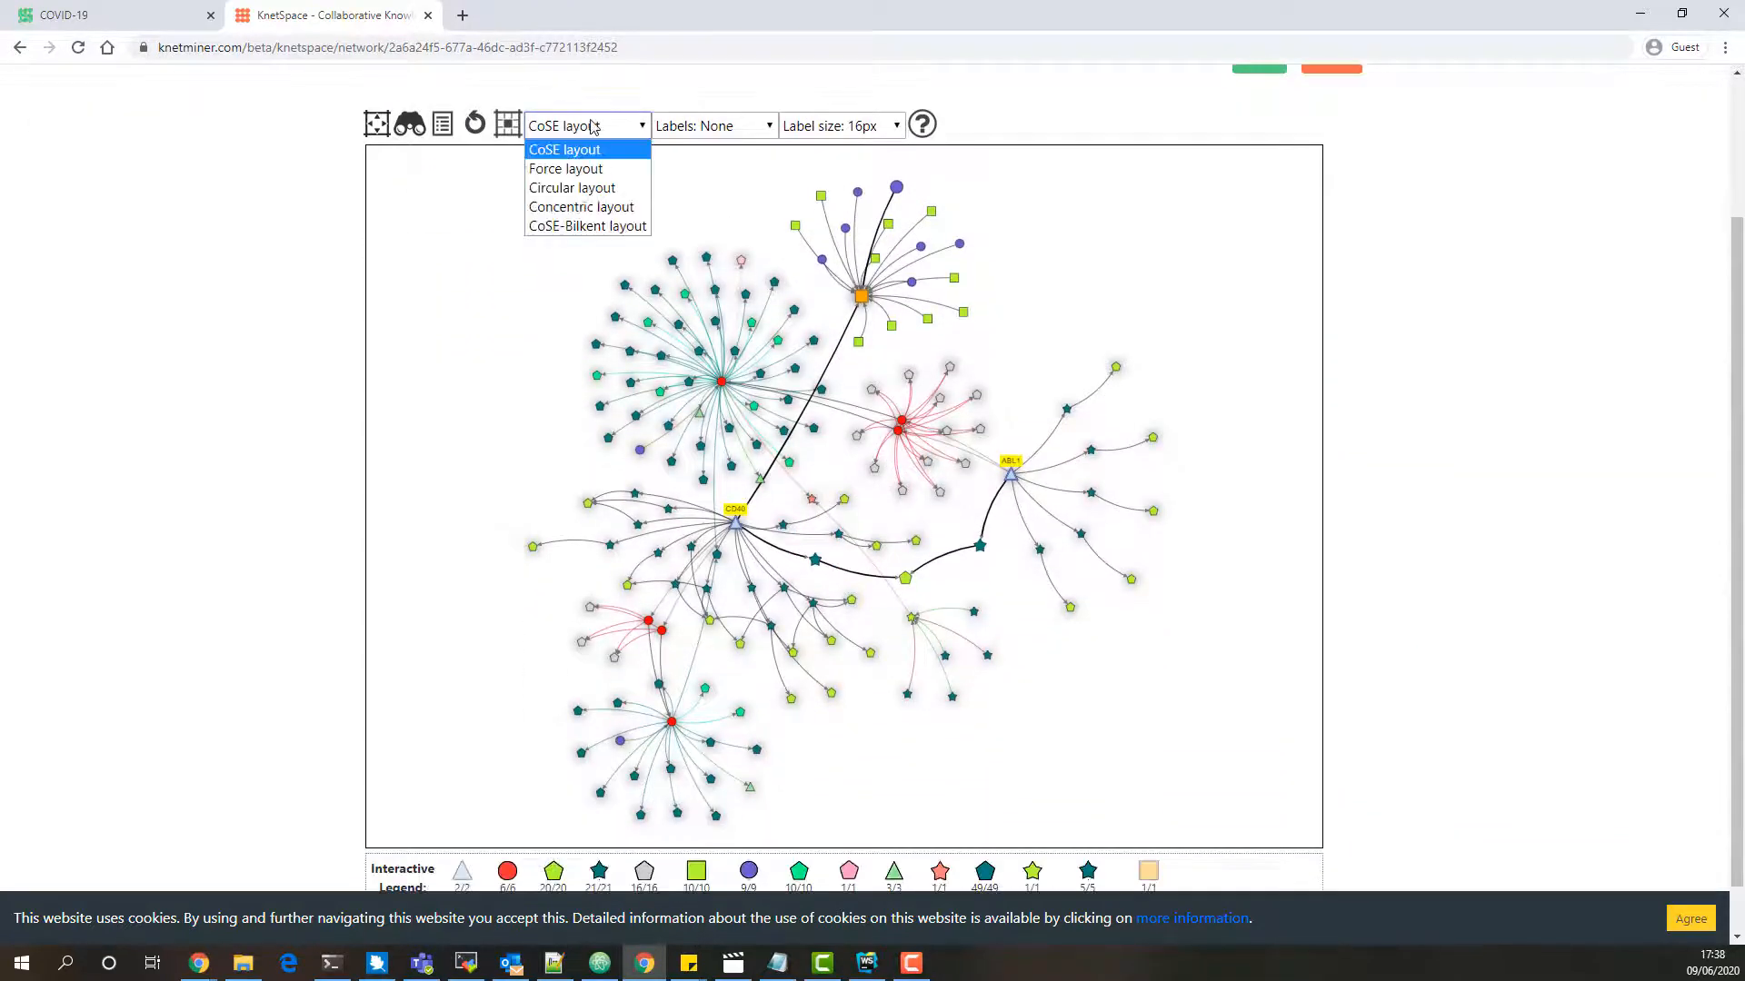
{"action": "left_click", "coordinate": [745, 208]}
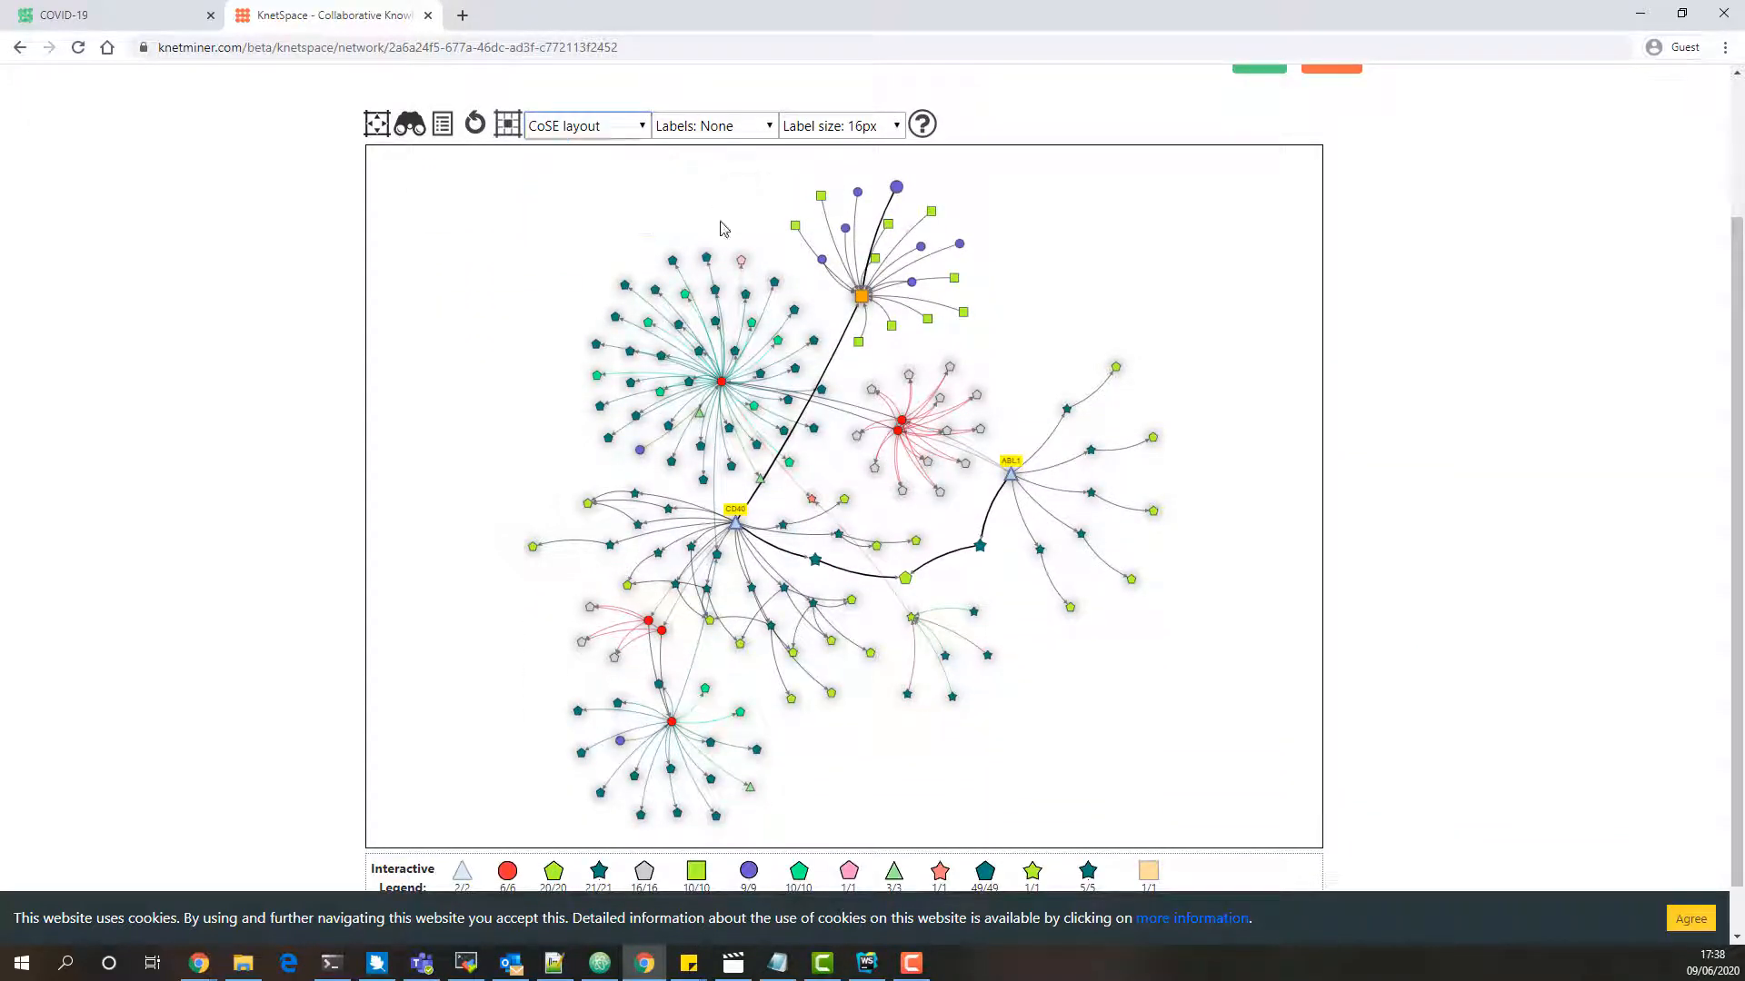
{"action": "scroll", "coordinate": [1457, 475], "scroll_direction": "down", "scroll_amount": 1}
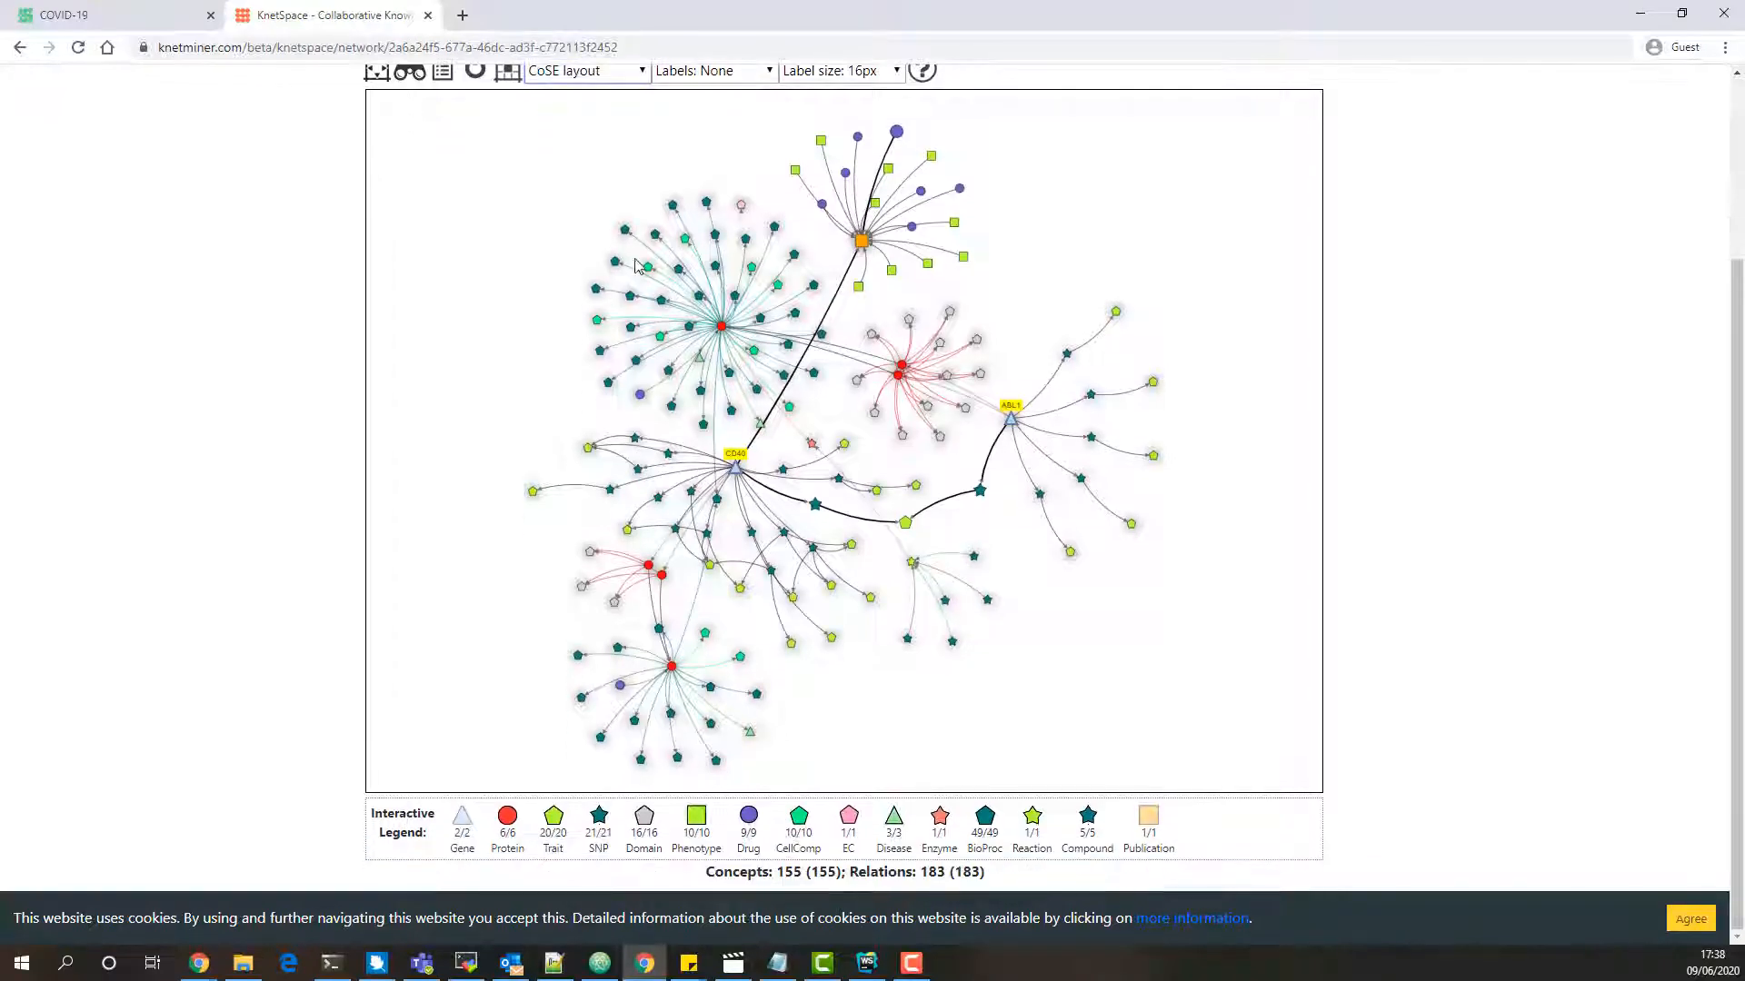
Inspect the info of the DNA Conformation Change biological process node and turn on its label
{"action": "scroll", "coordinate": [650, 254], "scroll_direction": "up", "scroll_amount": 3}
{"action": "right_click", "coordinate": [657, 230]}
{"action": "left_click", "coordinate": [677, 218]}
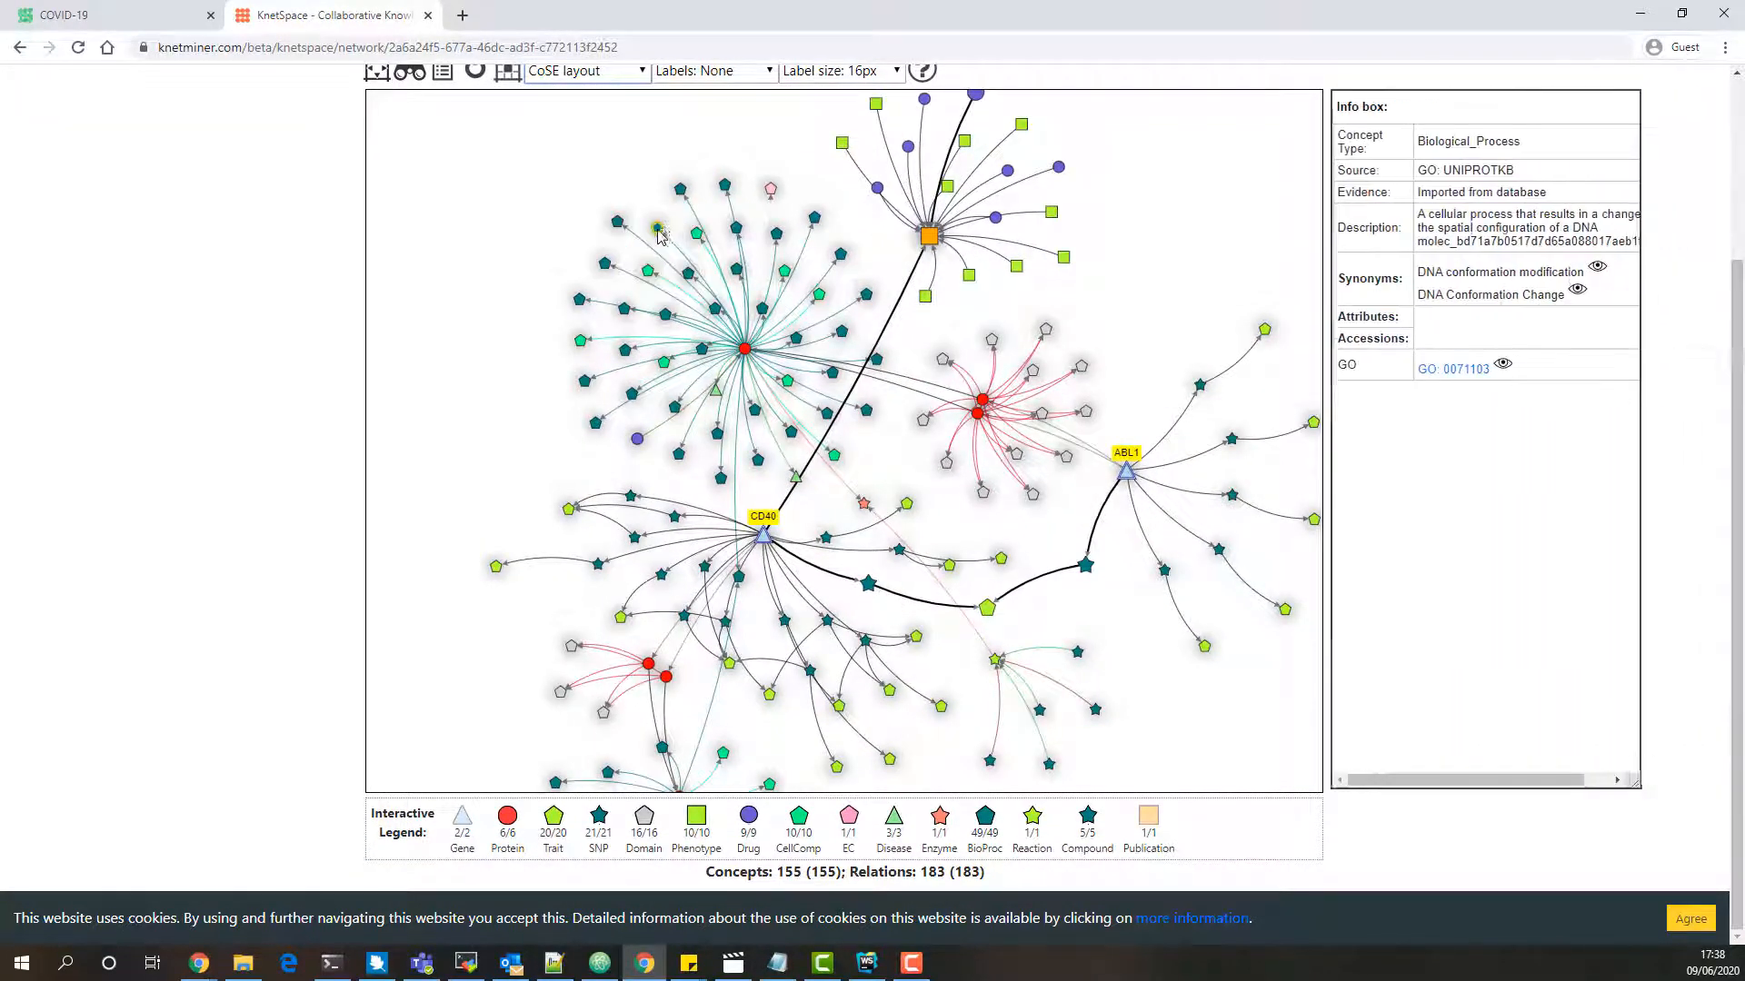
{"action": "right_click", "coordinate": [657, 230]}
{"action": "left_click", "coordinate": [687, 249]}
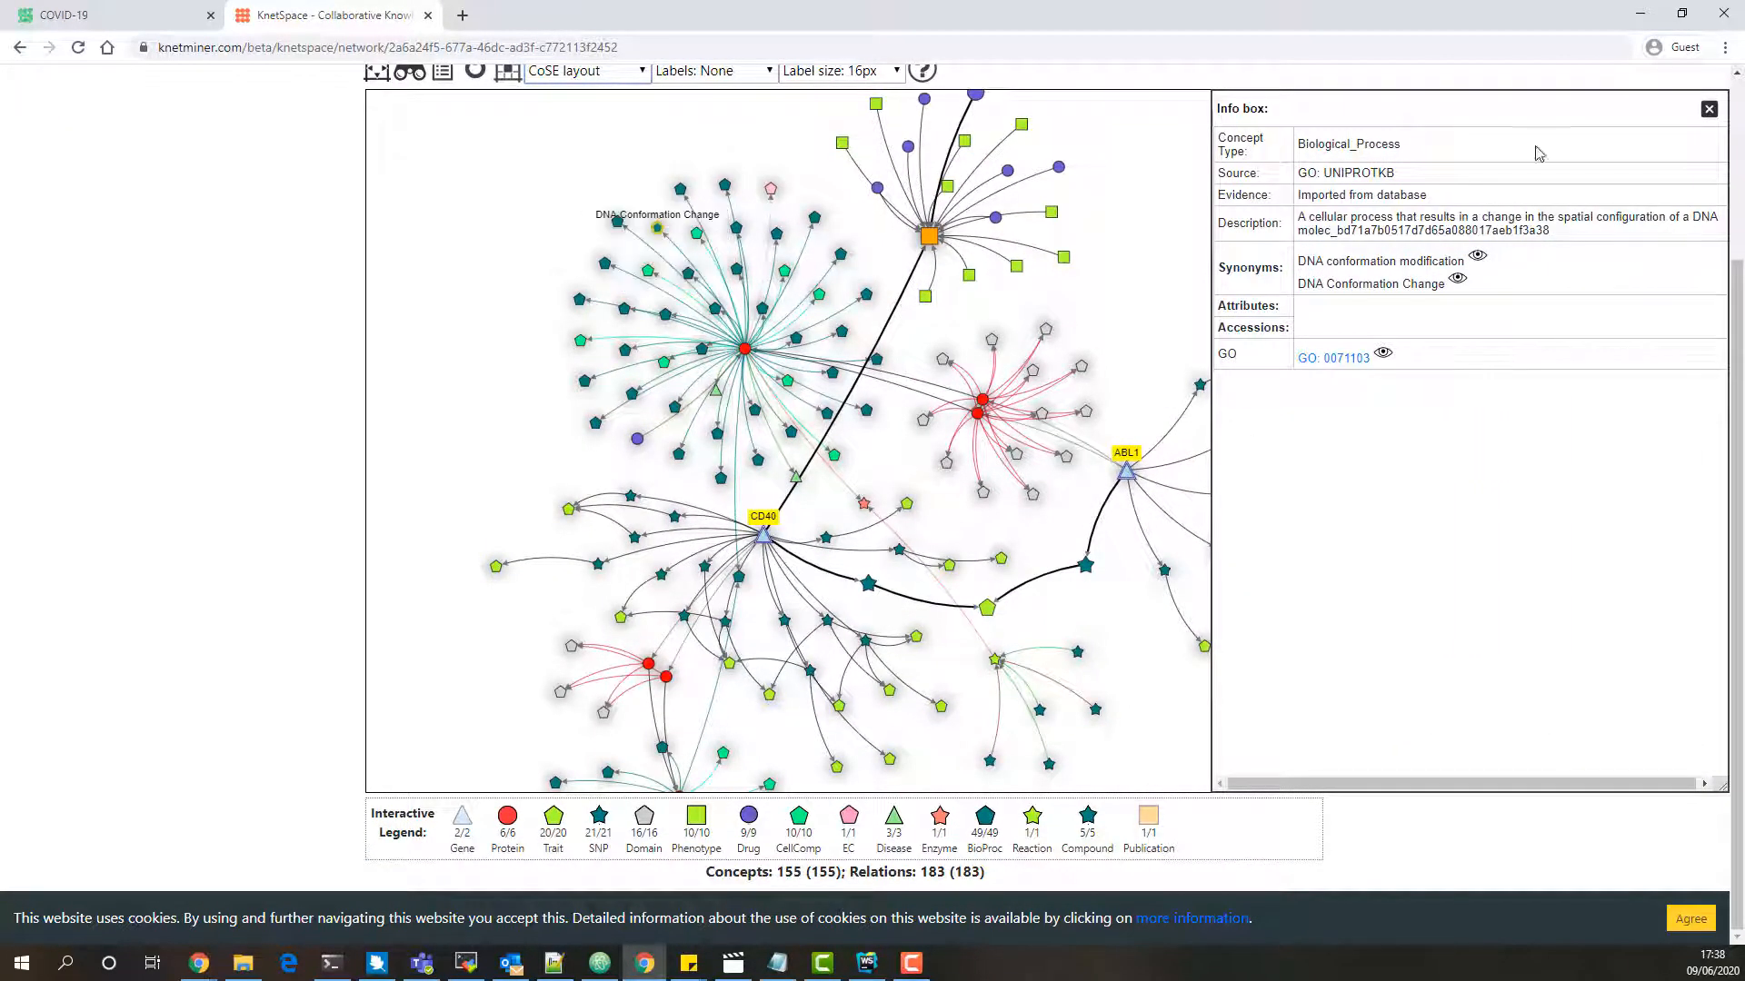
Close the info box and leave the knetwork editor without saving, returning to the list of own knetworks
{"action": "left_click", "coordinate": [1708, 110]}
{"action": "scroll", "coordinate": [1421, 334], "scroll_direction": "up", "scroll_amount": 3}
{"action": "left_click", "coordinate": [1358, 241]}
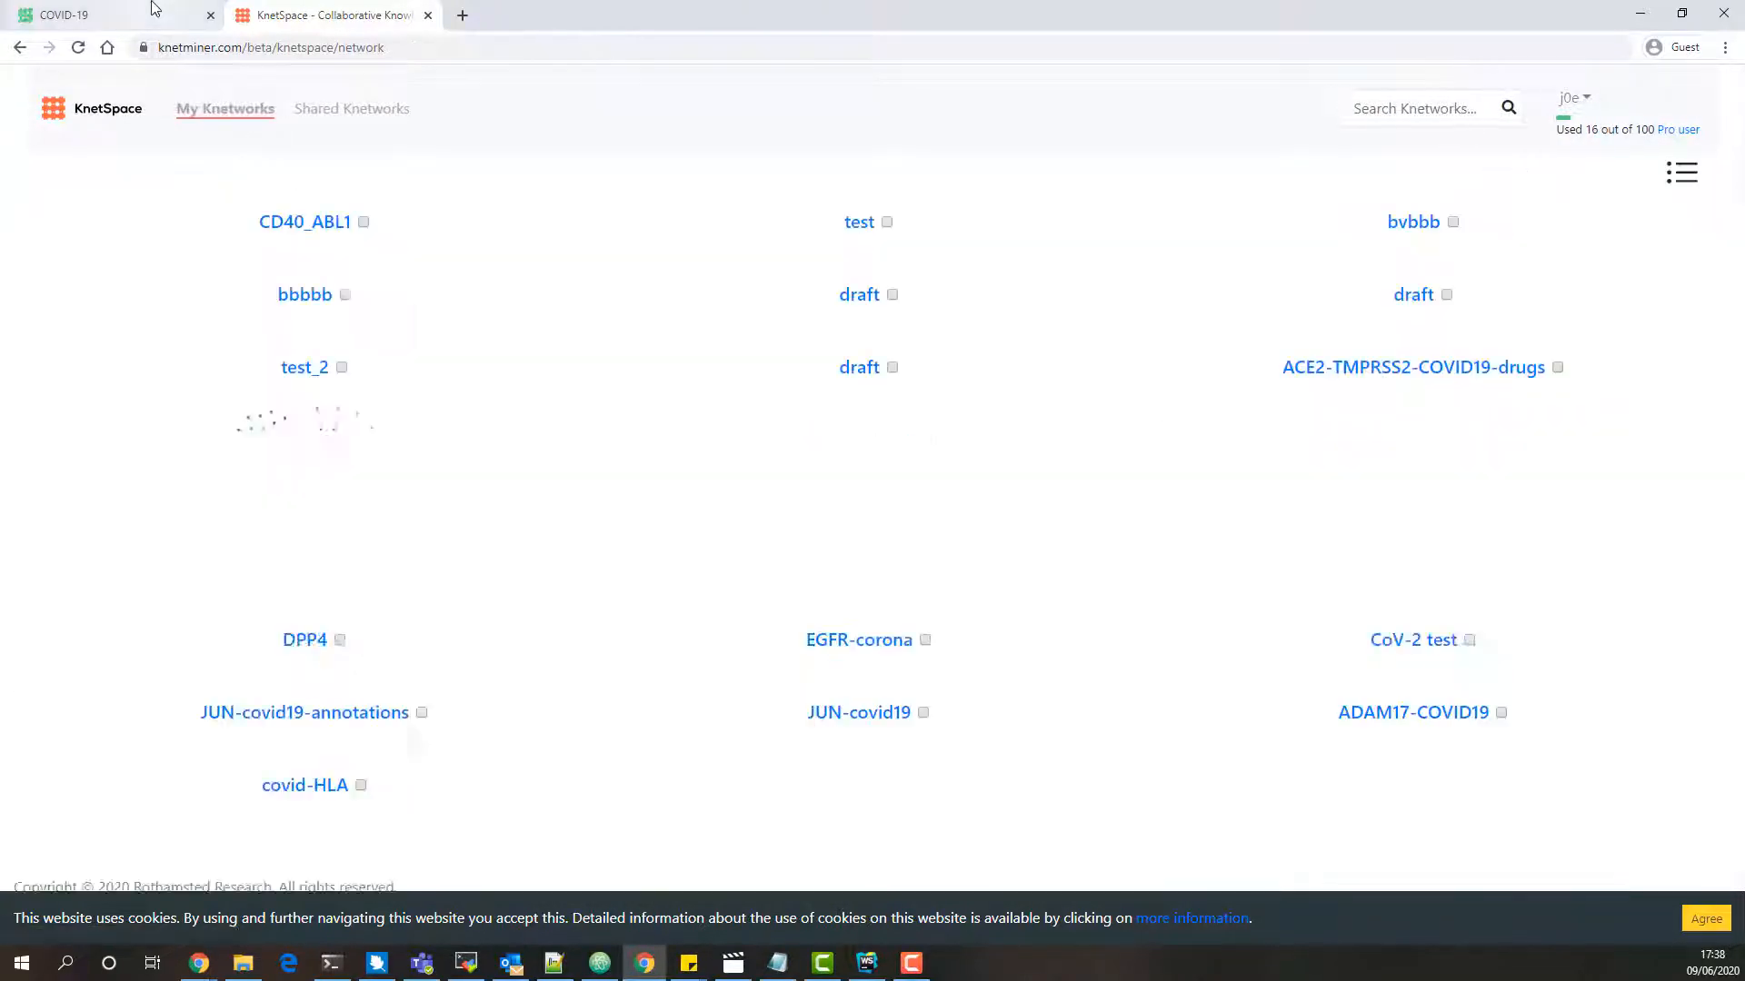
Return to the COVID-19 knowledge base in KnetMiner and run a keyword search for "immune"
{"action": "left_click", "coordinate": [109, 14]}
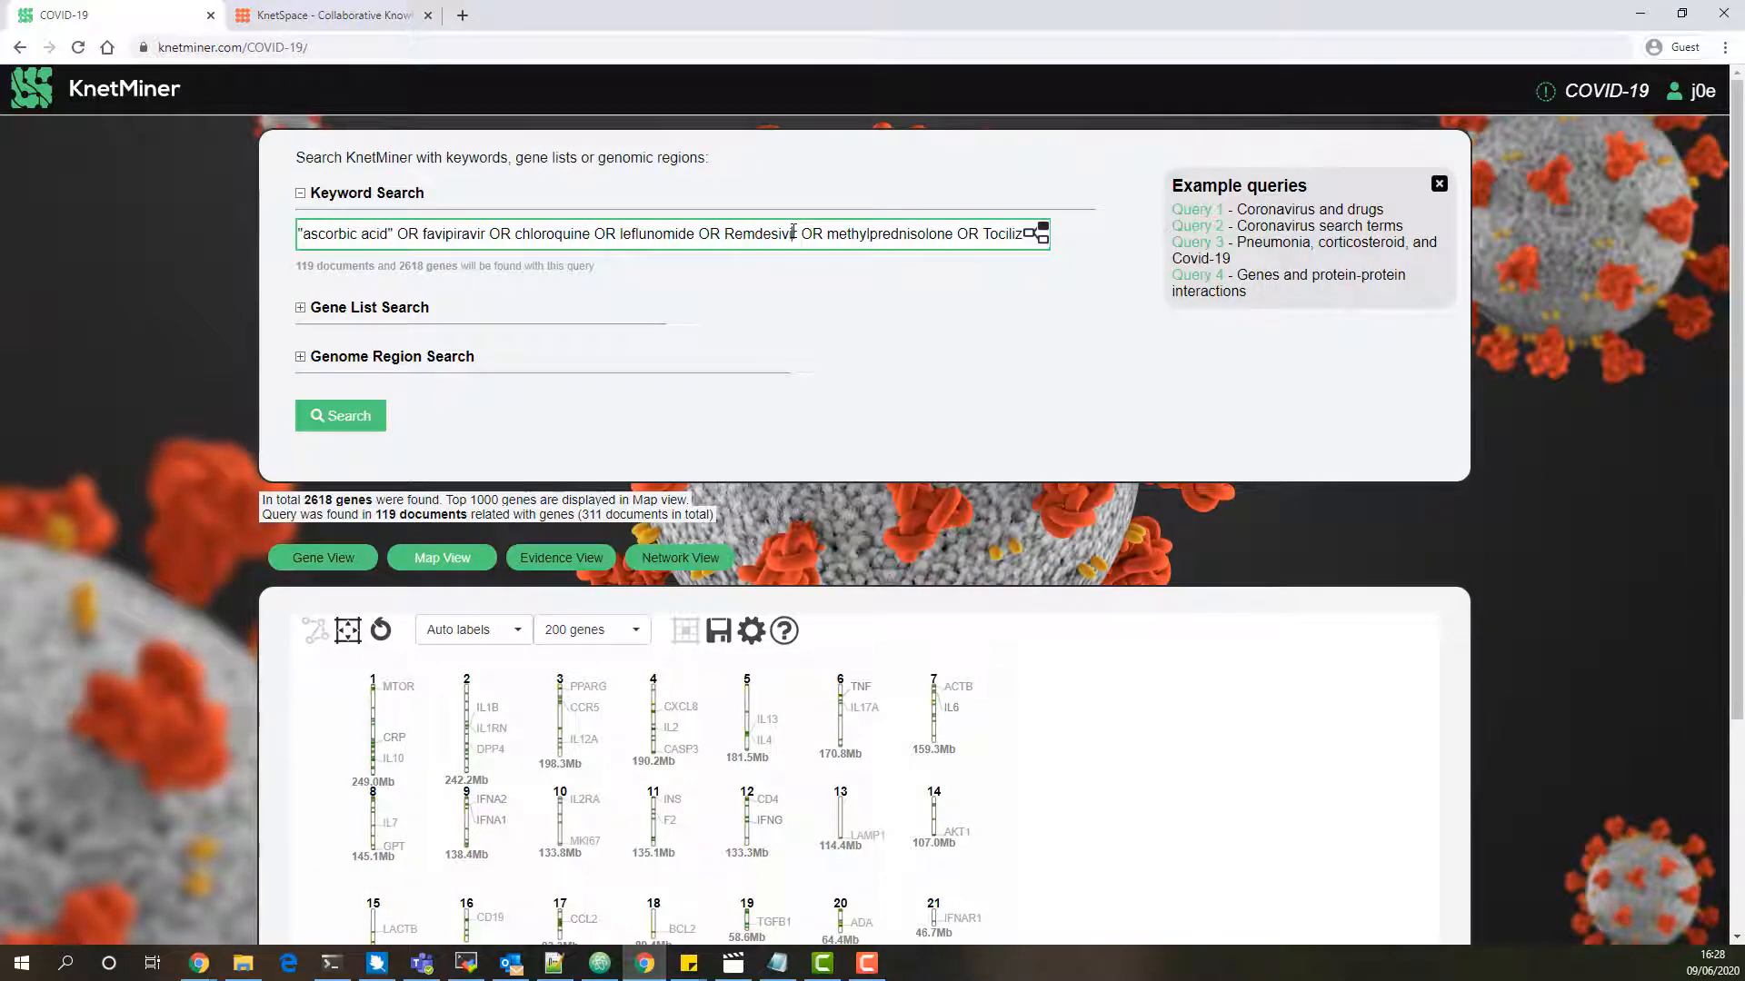
{"action": "triple_click", "coordinate": [794, 232]}
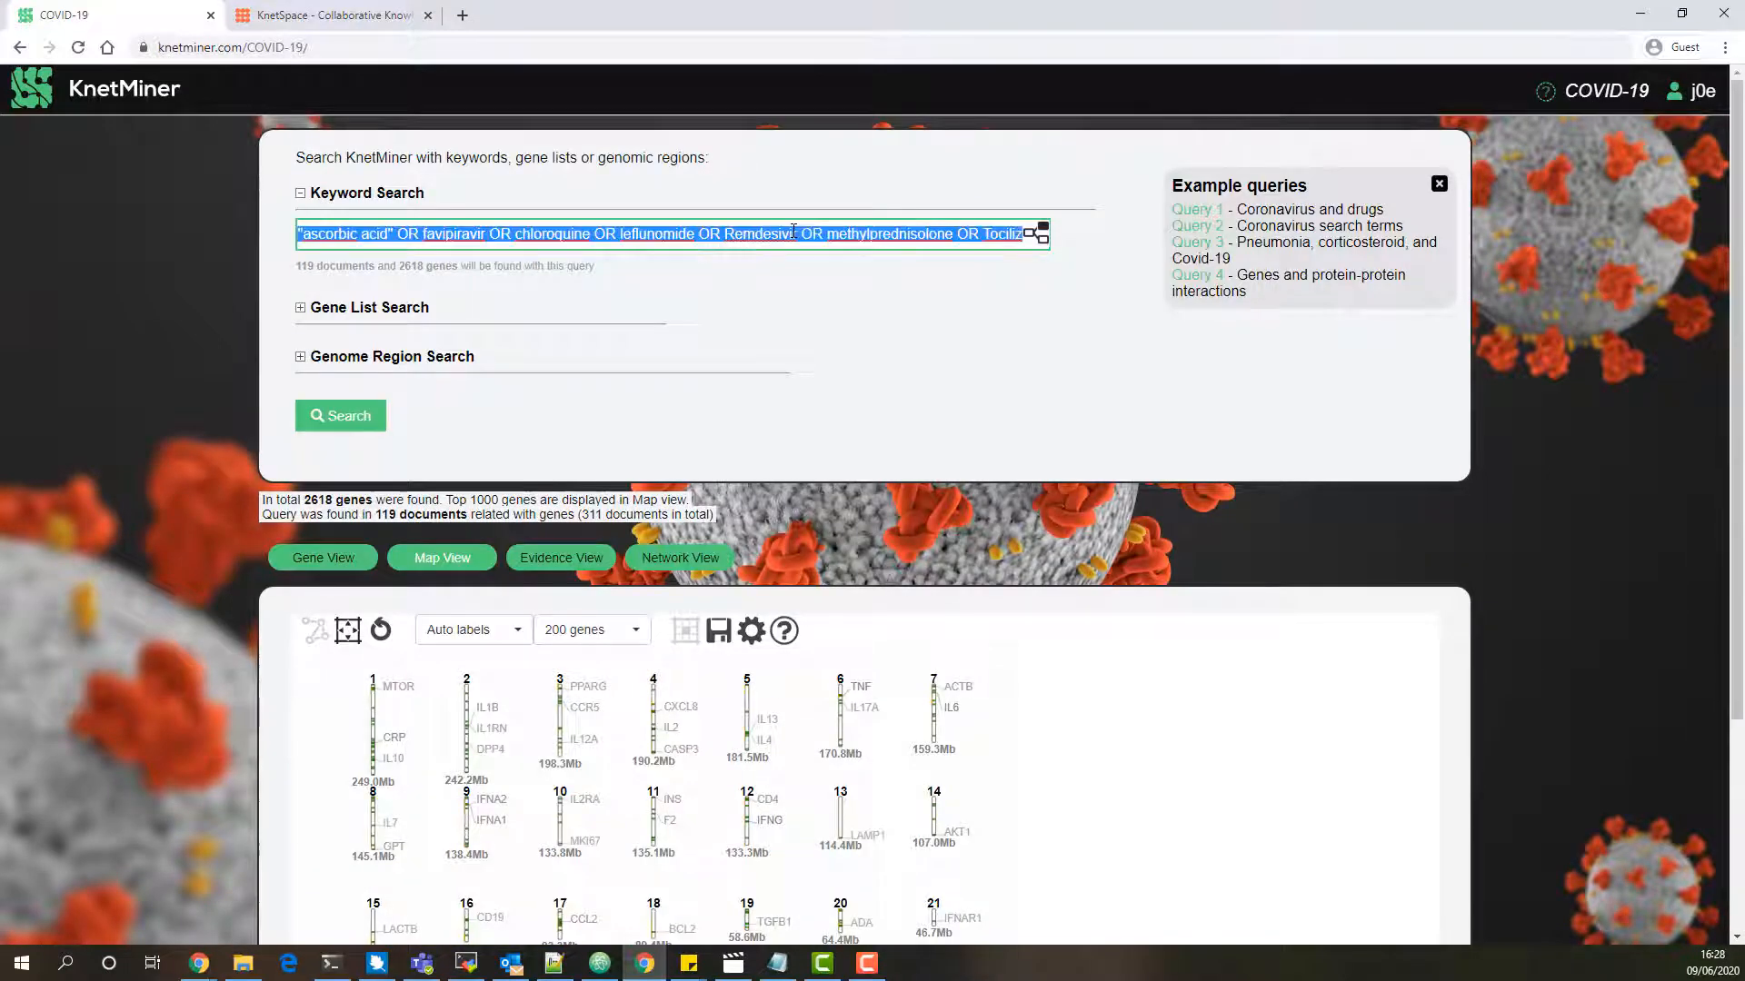
{"action": "type", "text": "immune"}
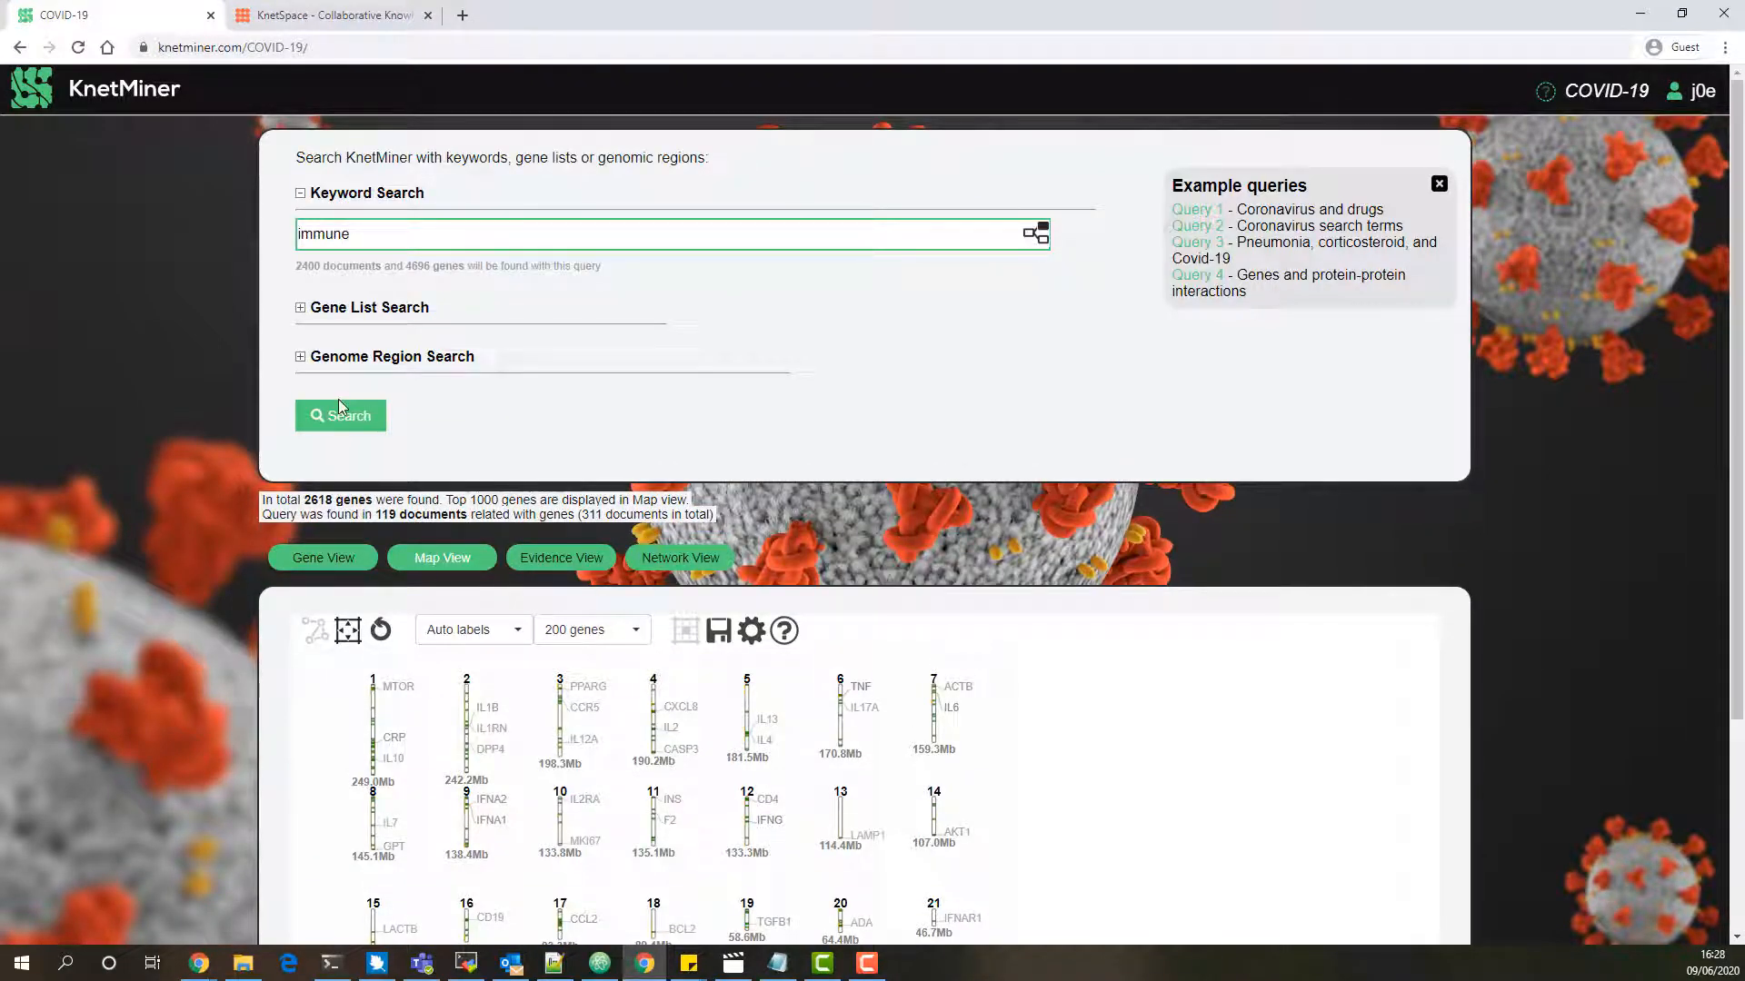
{"action": "left_click", "coordinate": [341, 408]}
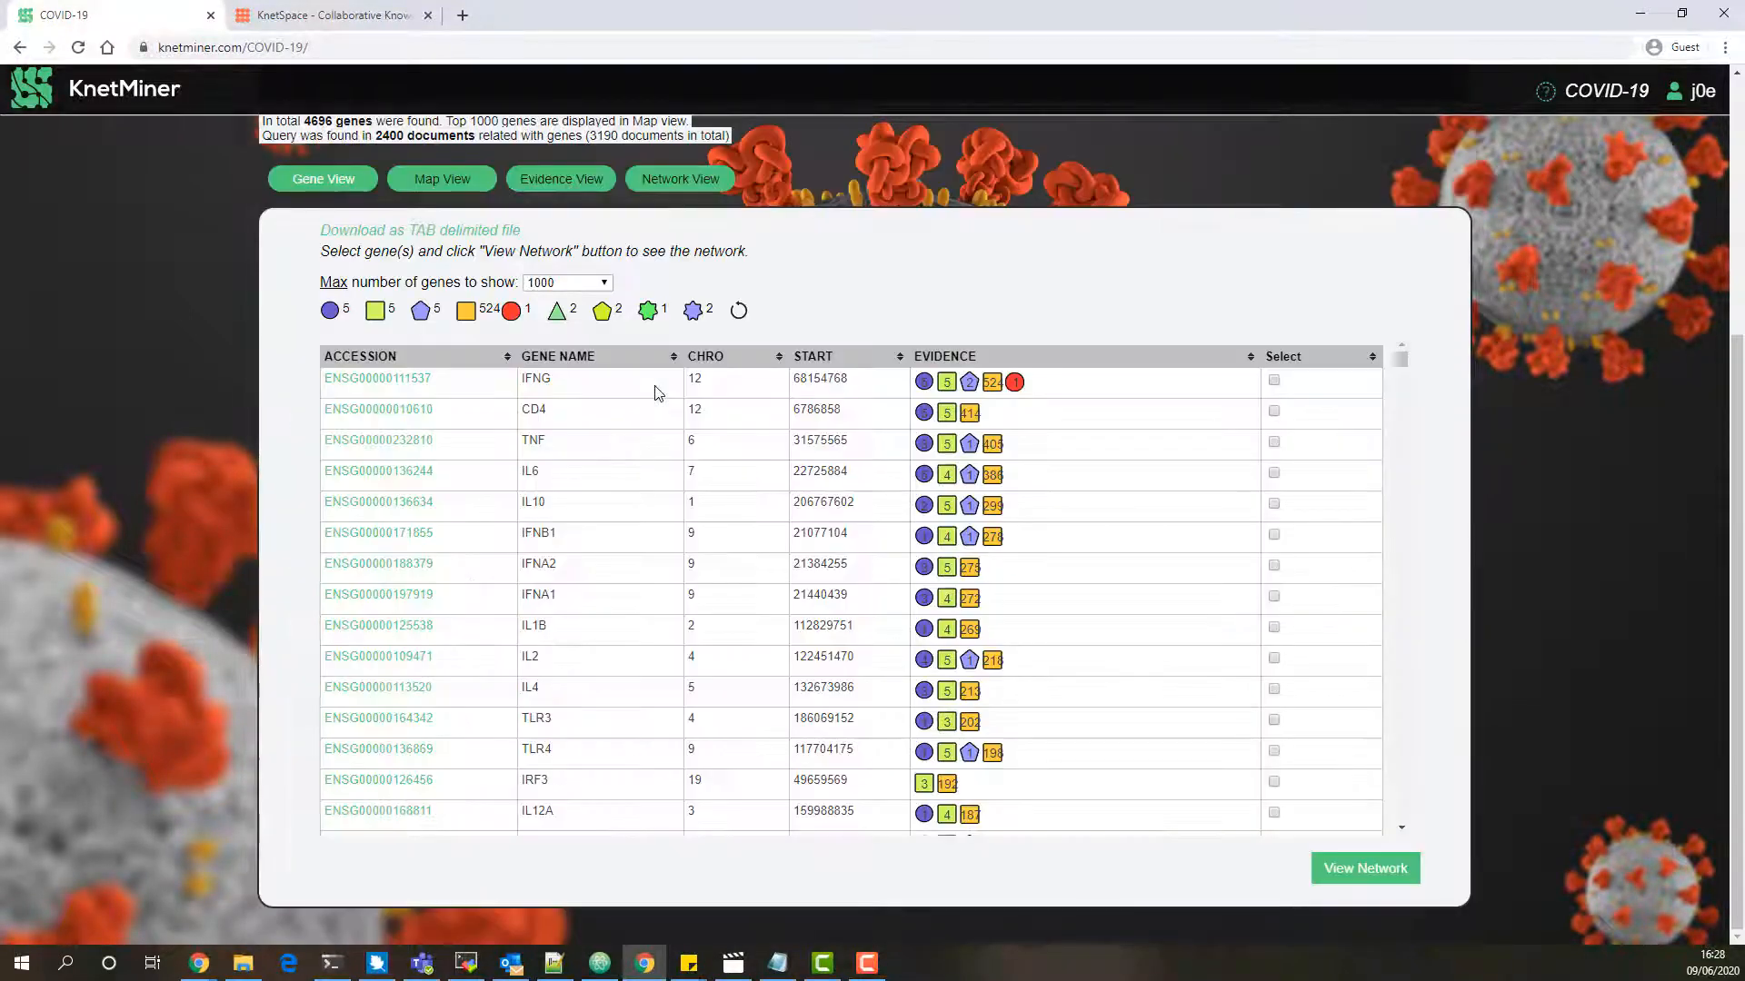
Examine the gene and SNP positions across the chromosomes in a full-screen map view, and exit full screen when done
{"action": "left_click", "coordinate": [442, 177]}
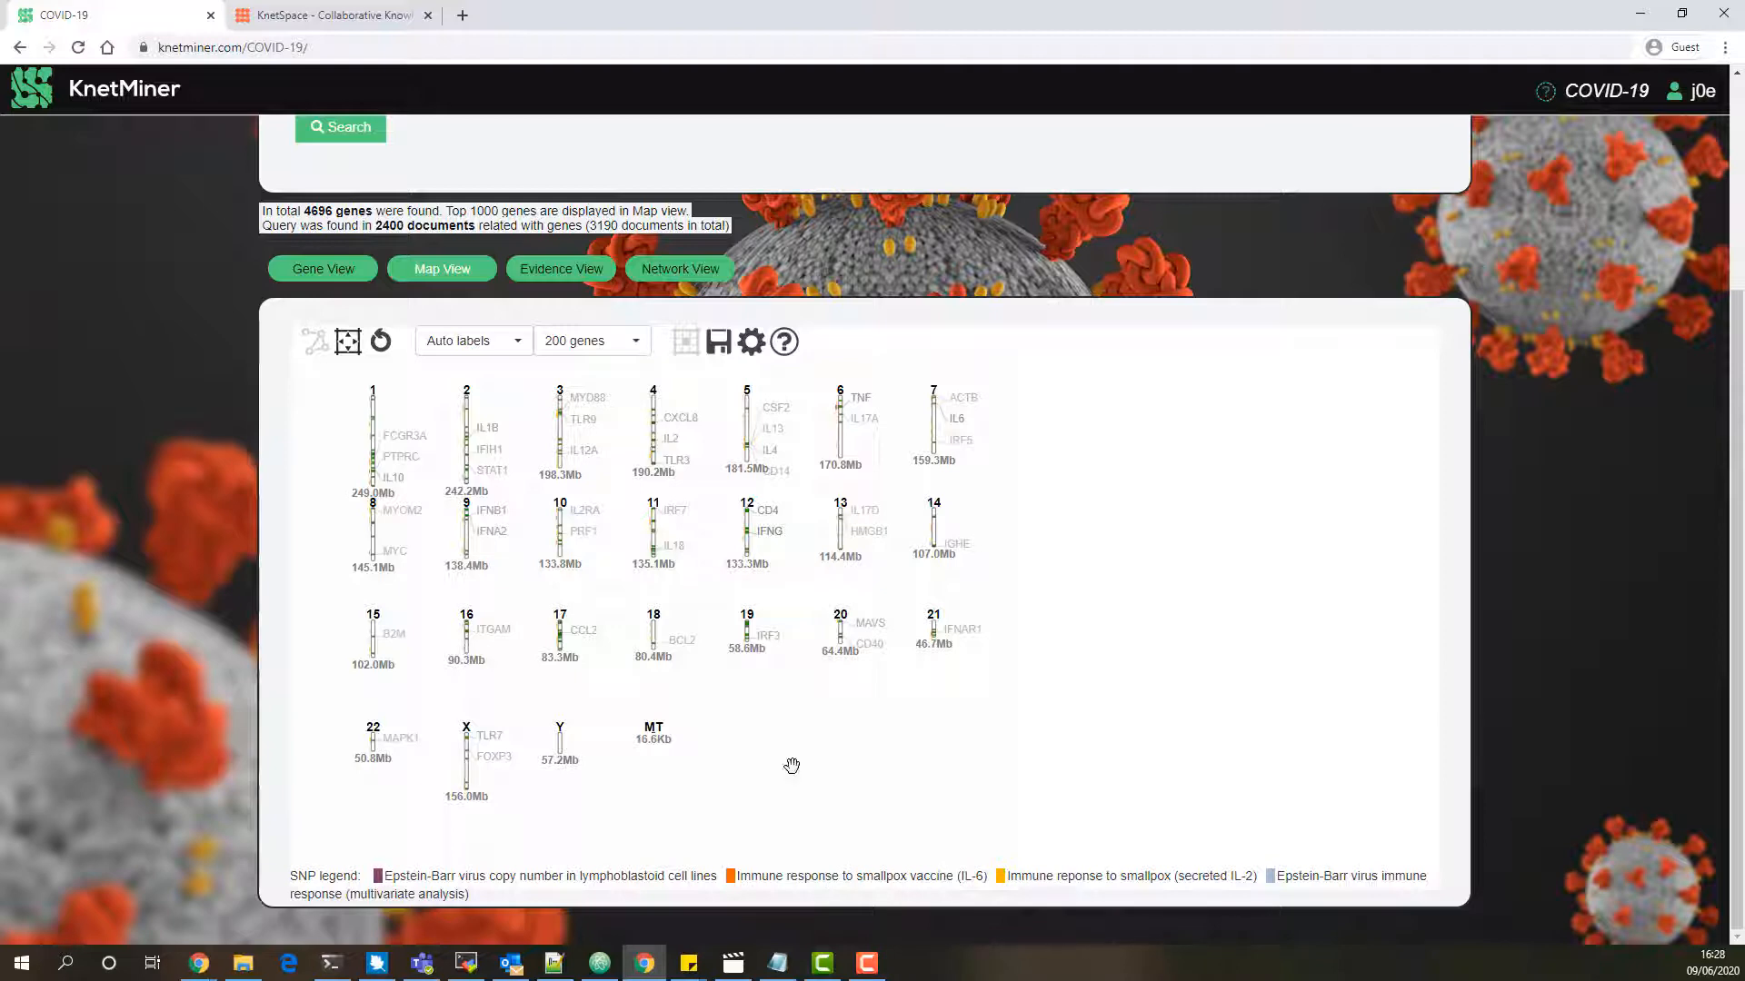
{"action": "left_click", "coordinate": [348, 341]}
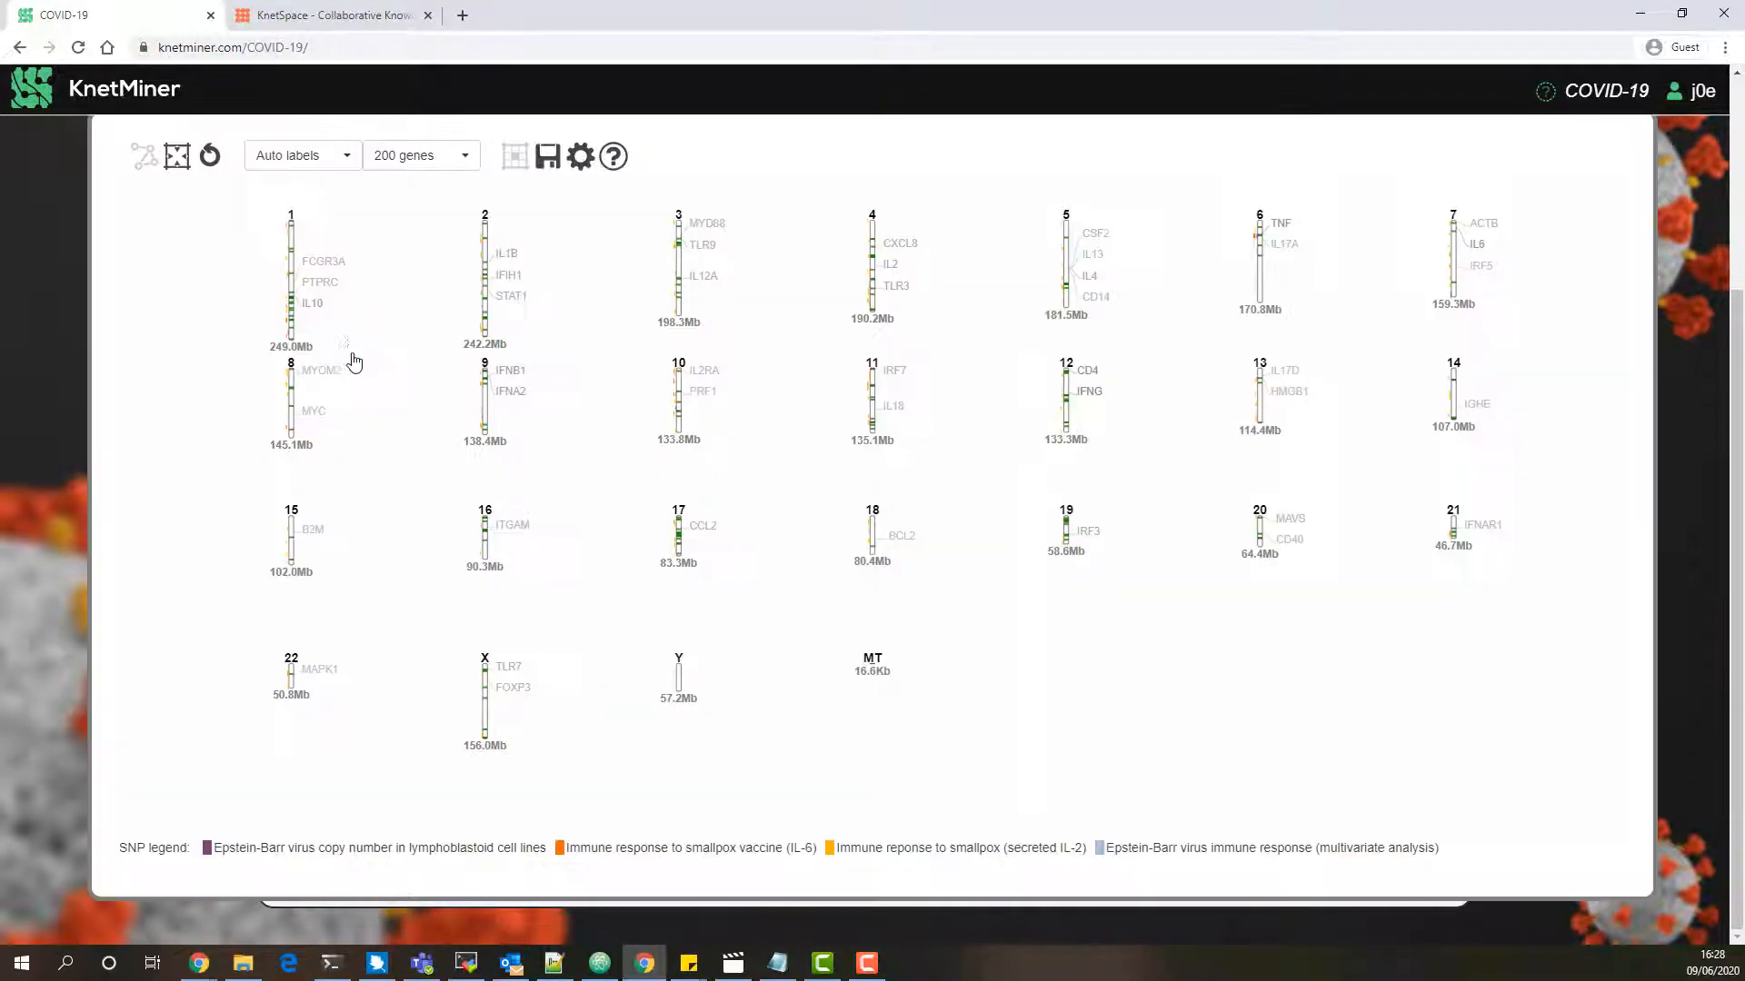
{"action": "scroll", "coordinate": [506, 433], "scroll_direction": "up", "scroll_amount": 3}
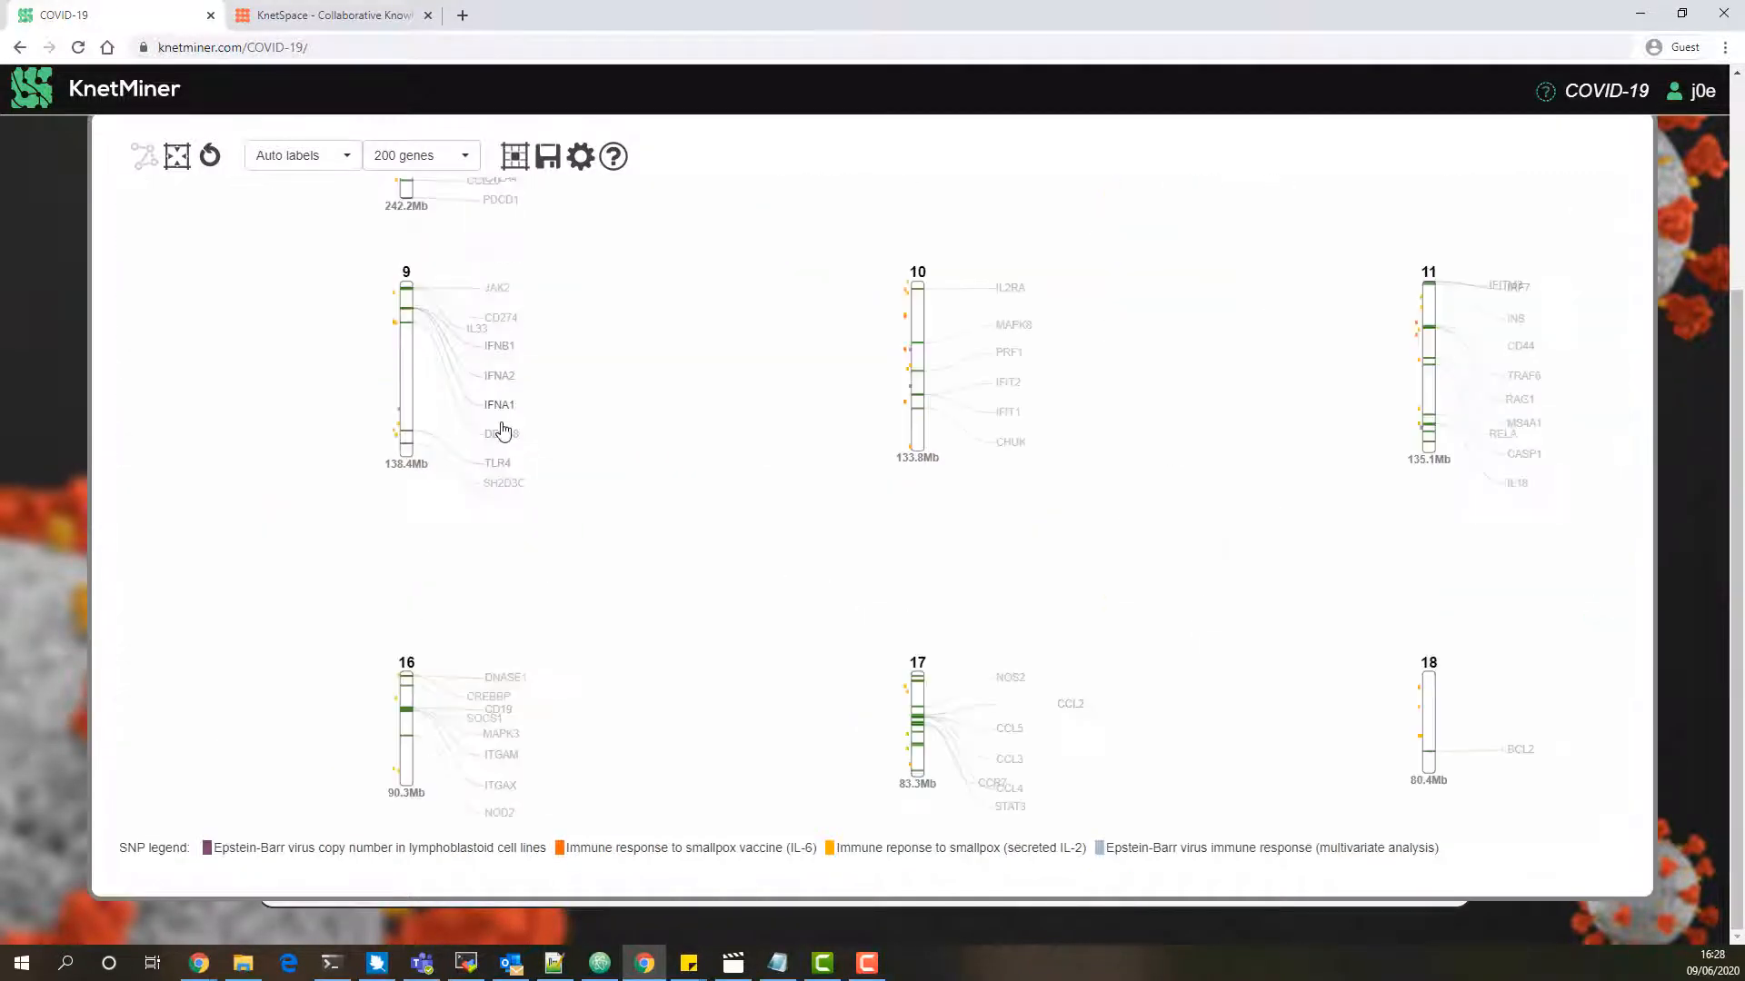
{"action": "scroll", "coordinate": [584, 467], "scroll_direction": "down", "scroll_amount": 5}
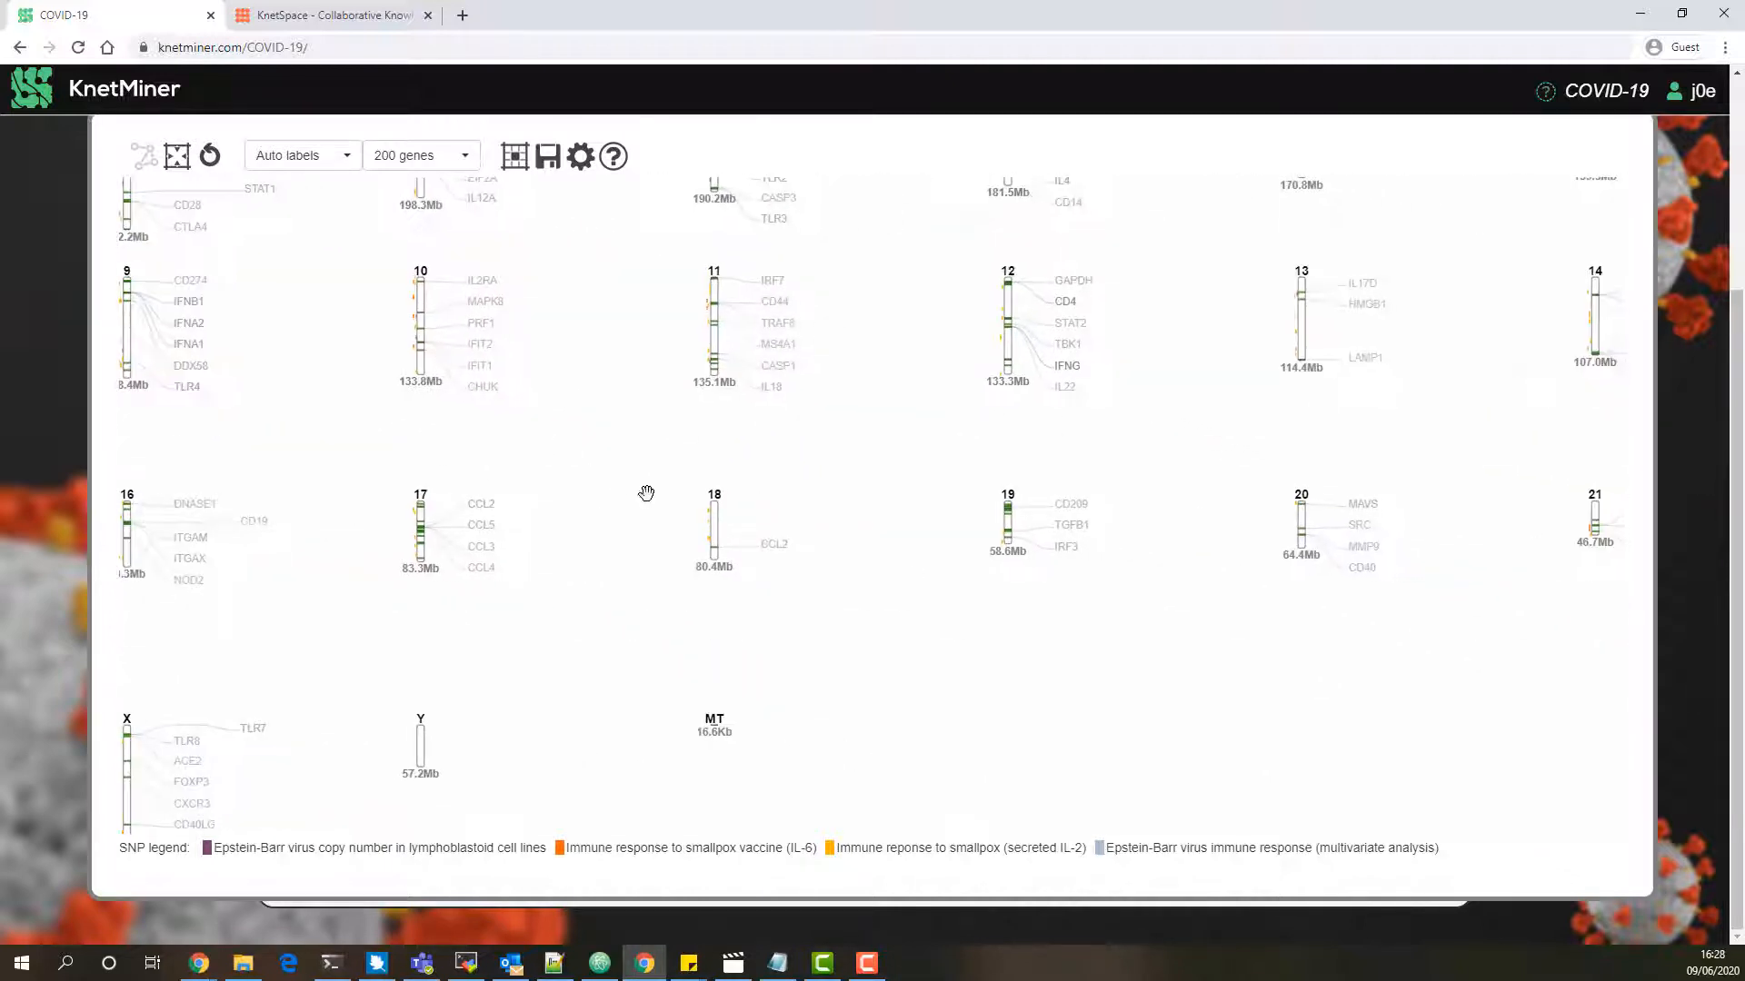
{"action": "scroll", "coordinate": [718, 523], "scroll_direction": "up", "scroll_amount": 5}
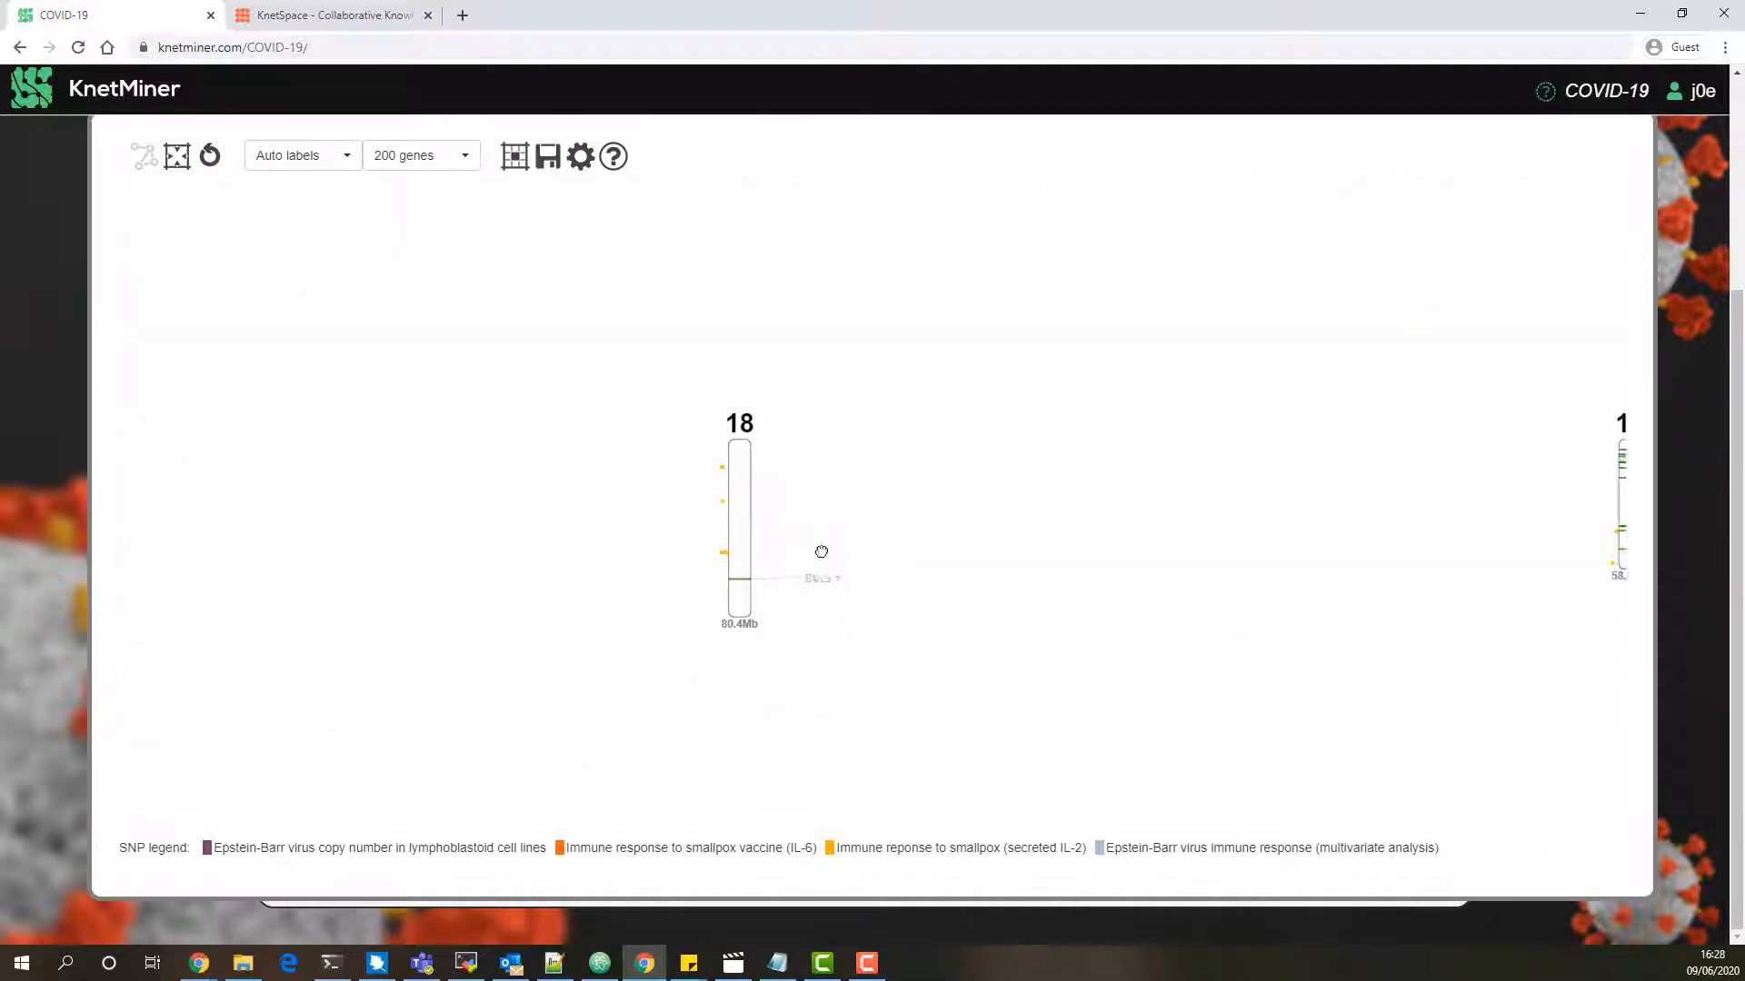
{"action": "left_click_drag", "start_coordinate": [808, 551], "coordinate": [765, 543]}
{"action": "scroll", "coordinate": [774, 552], "scroll_direction": "up", "scroll_amount": 2}
{"action": "scroll", "coordinate": [764, 541], "scroll_direction": "down", "scroll_amount": 6}
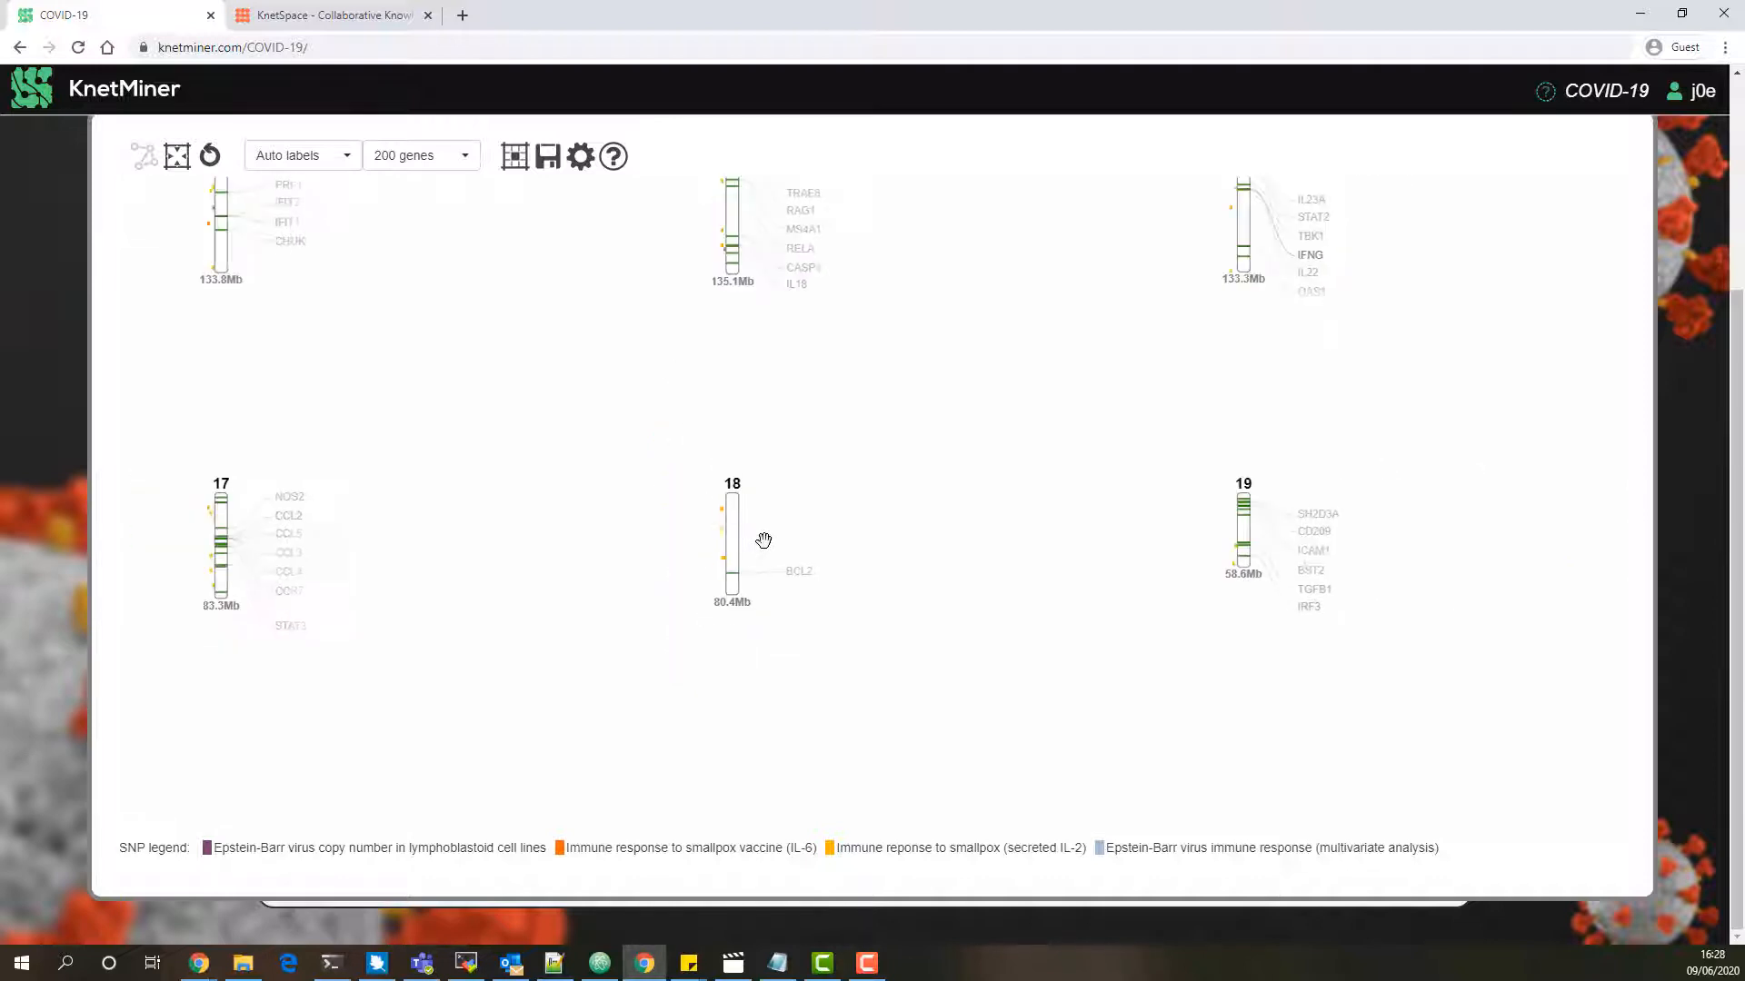
{"action": "left_click_drag", "start_coordinate": [637, 406], "coordinate": [727, 550]}
{"action": "left_click_drag", "start_coordinate": [654, 502], "coordinate": [826, 521]}
{"action": "scroll", "coordinate": [691, 551], "scroll_direction": "down", "scroll_amount": 3}
{"action": "left_click_drag", "start_coordinate": [571, 552], "coordinate": [612, 534]}
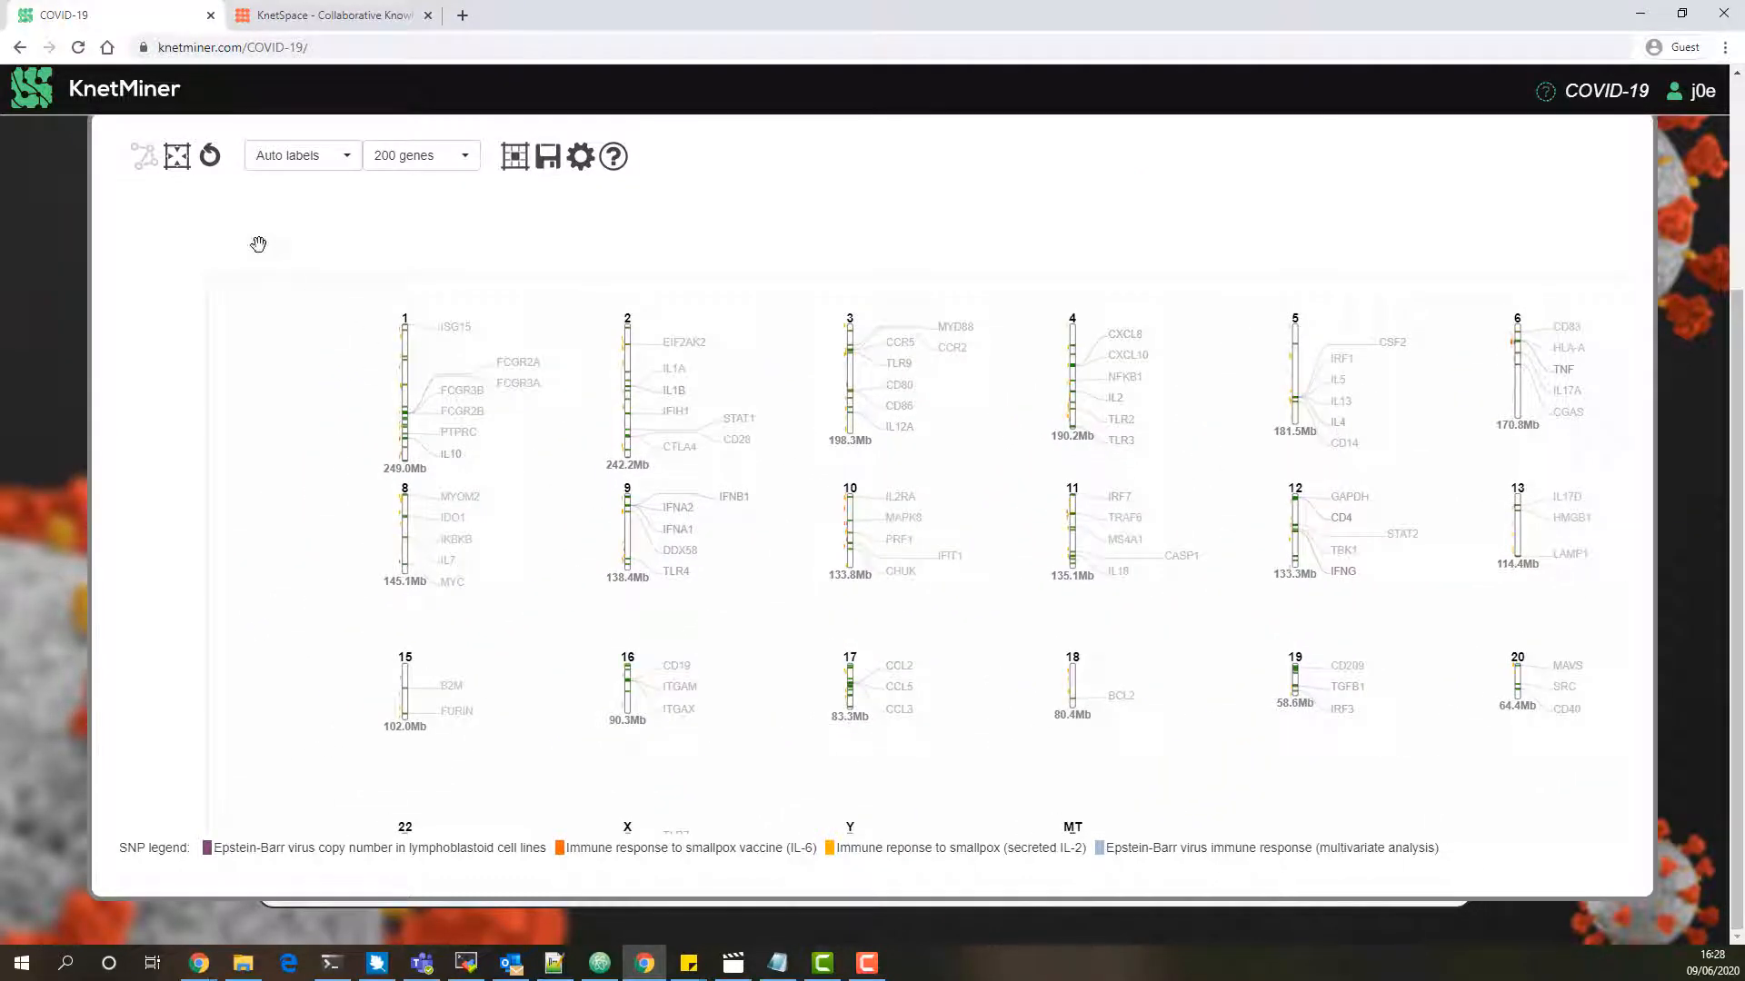
{"action": "left_click", "coordinate": [177, 156]}
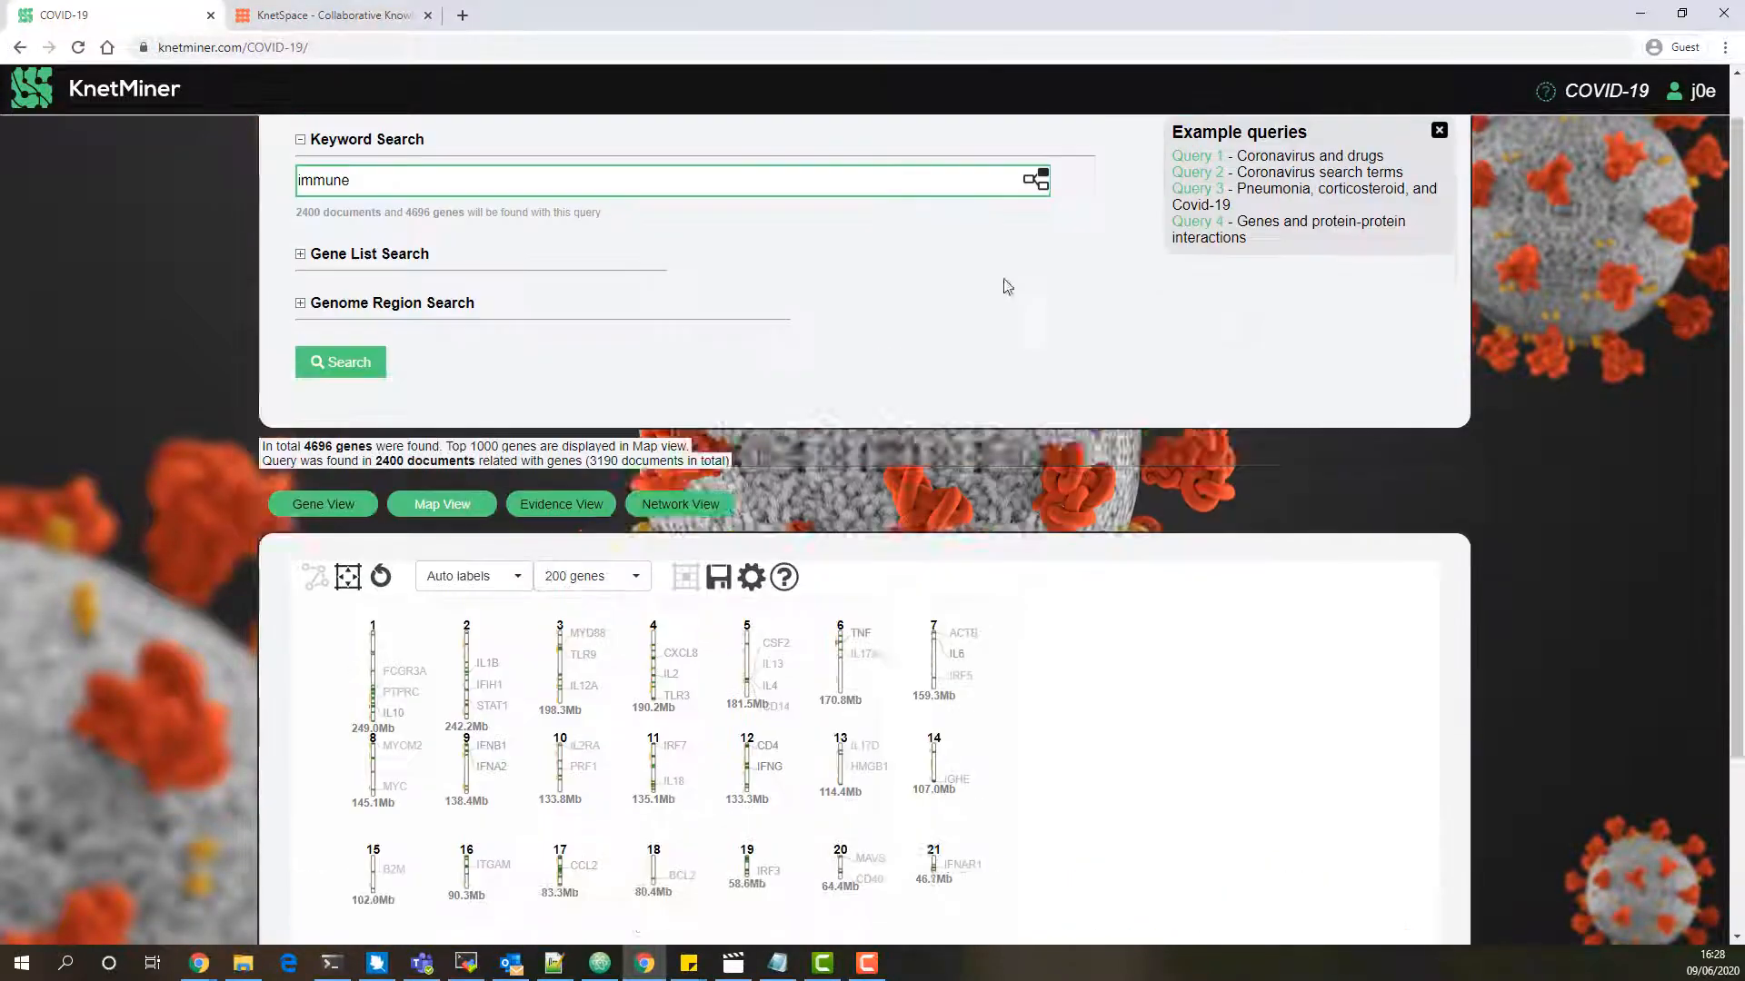
Load the example query on coronavirus and drugs and run the search
{"action": "scroll", "coordinate": [968, 266], "scroll_direction": "up", "scroll_amount": 3}
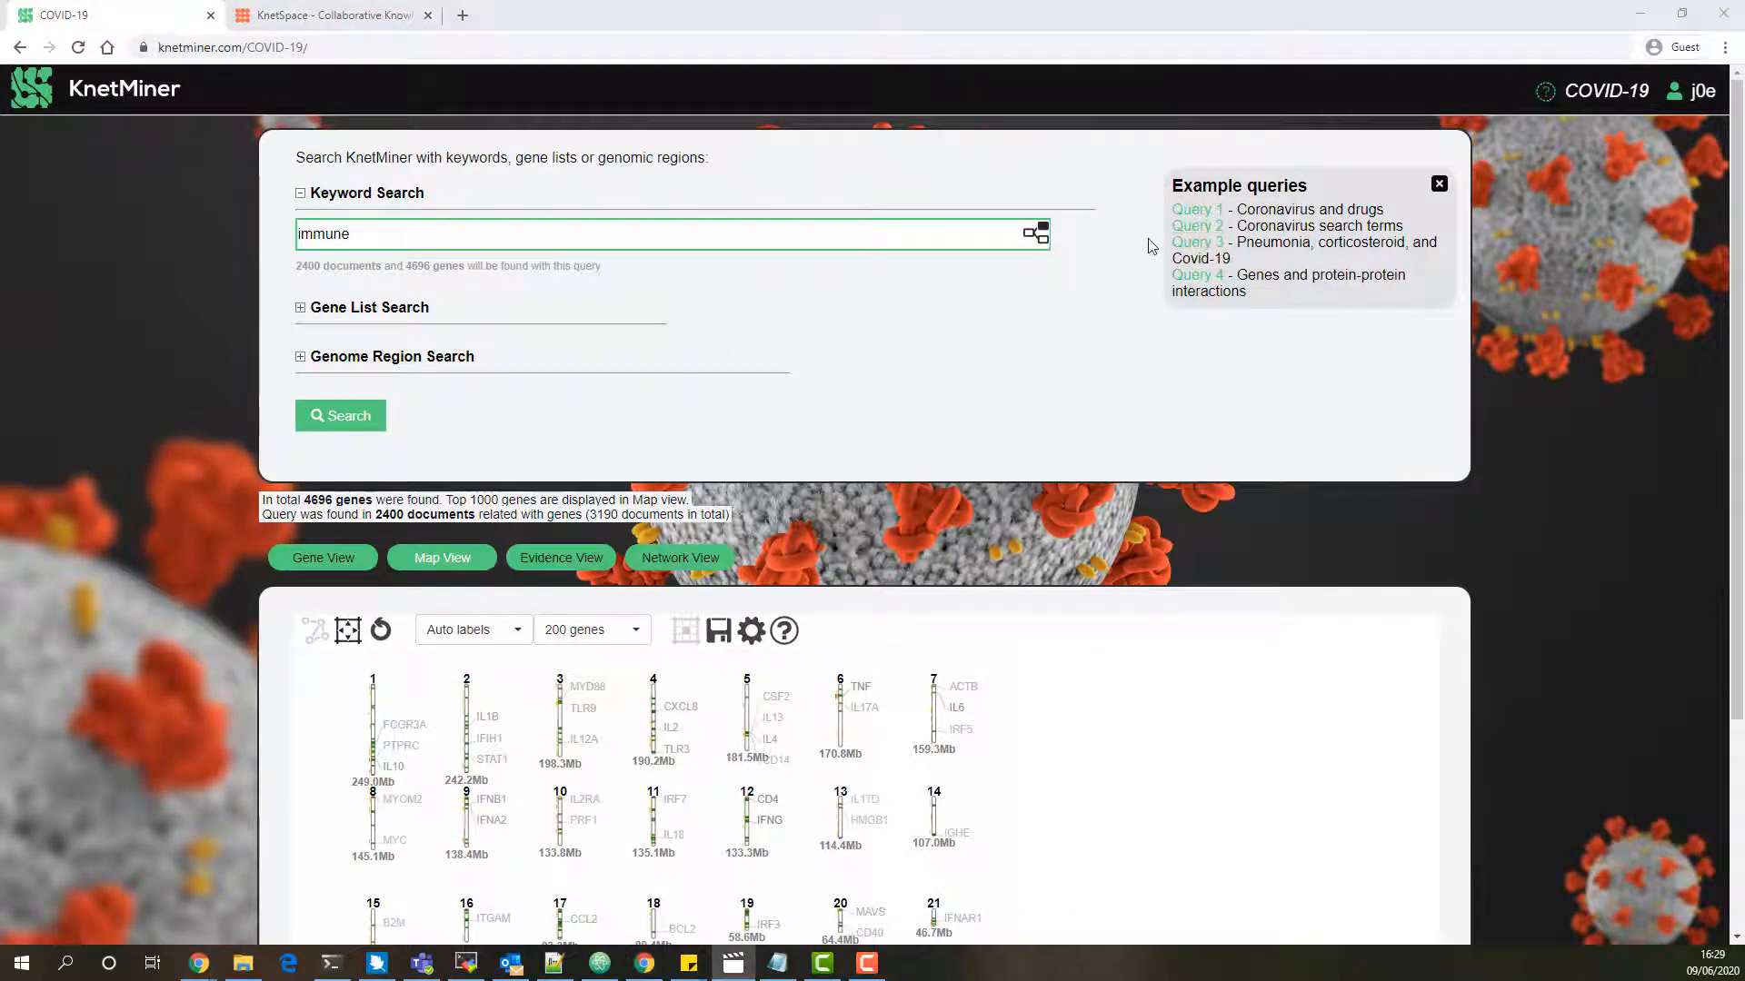
{"action": "left_click", "coordinate": [1198, 210]}
{"action": "left_click", "coordinate": [346, 416]}
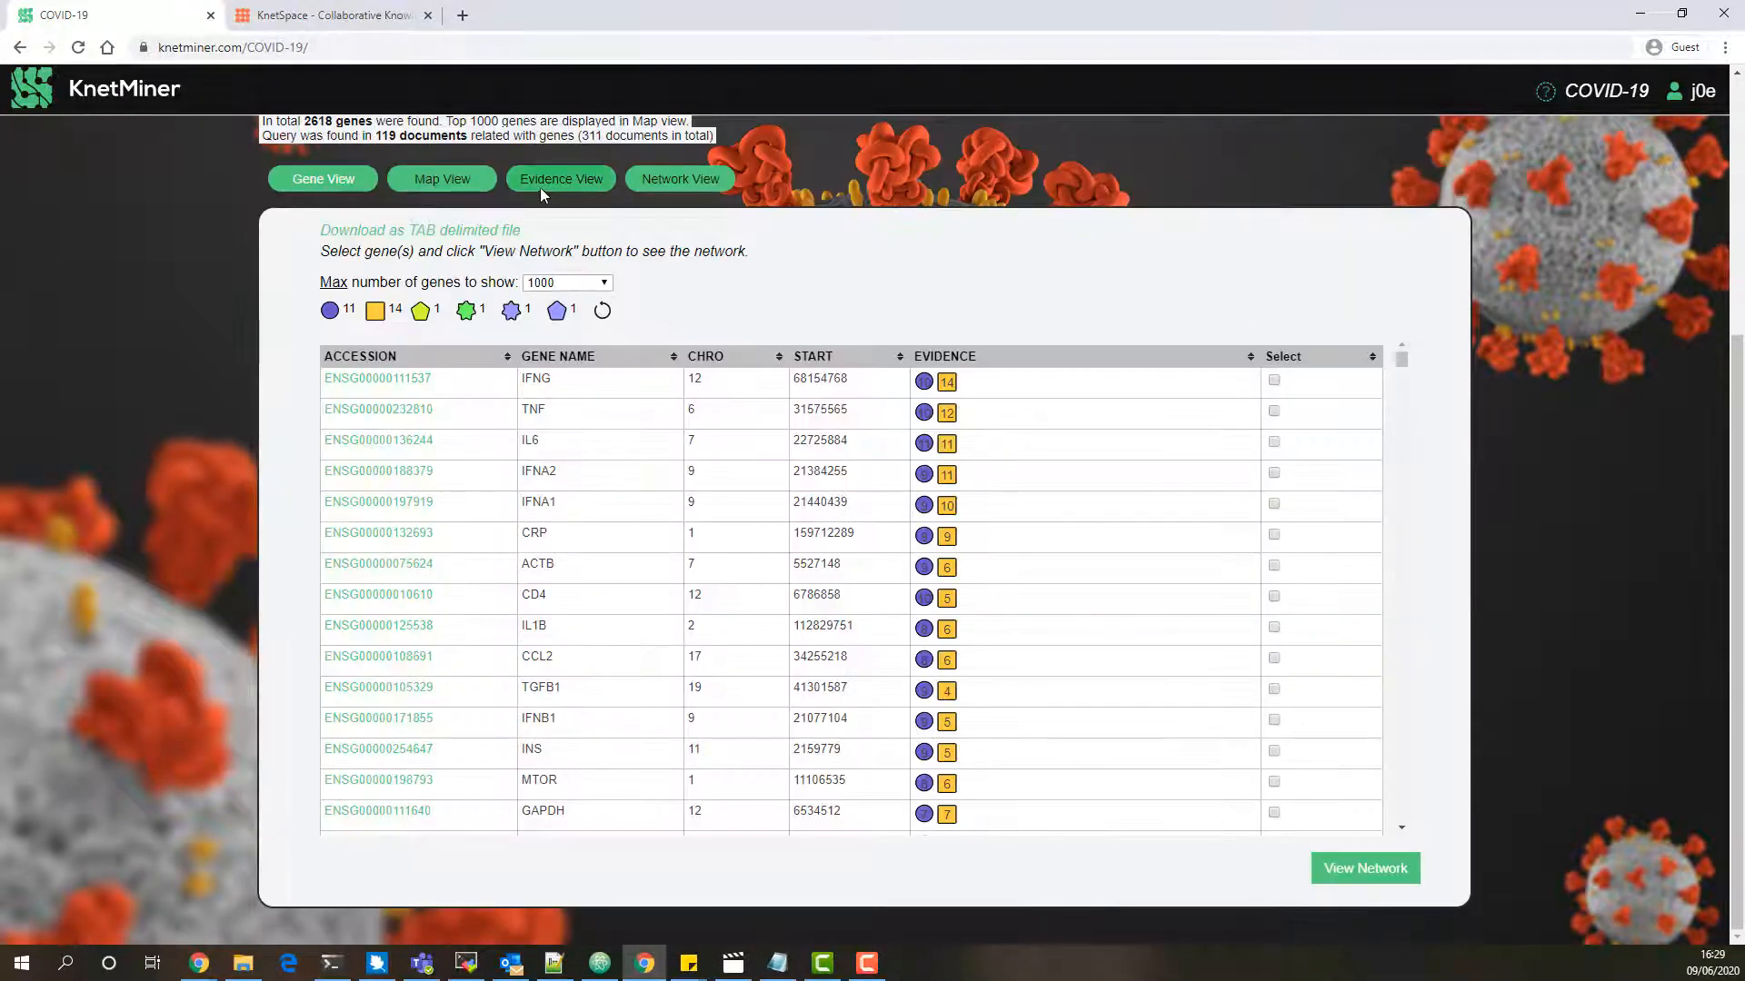
Switch to the evidence results and open the gene network for the drug Methylprednisolone Acetate
{"action": "left_click", "coordinate": [540, 188]}
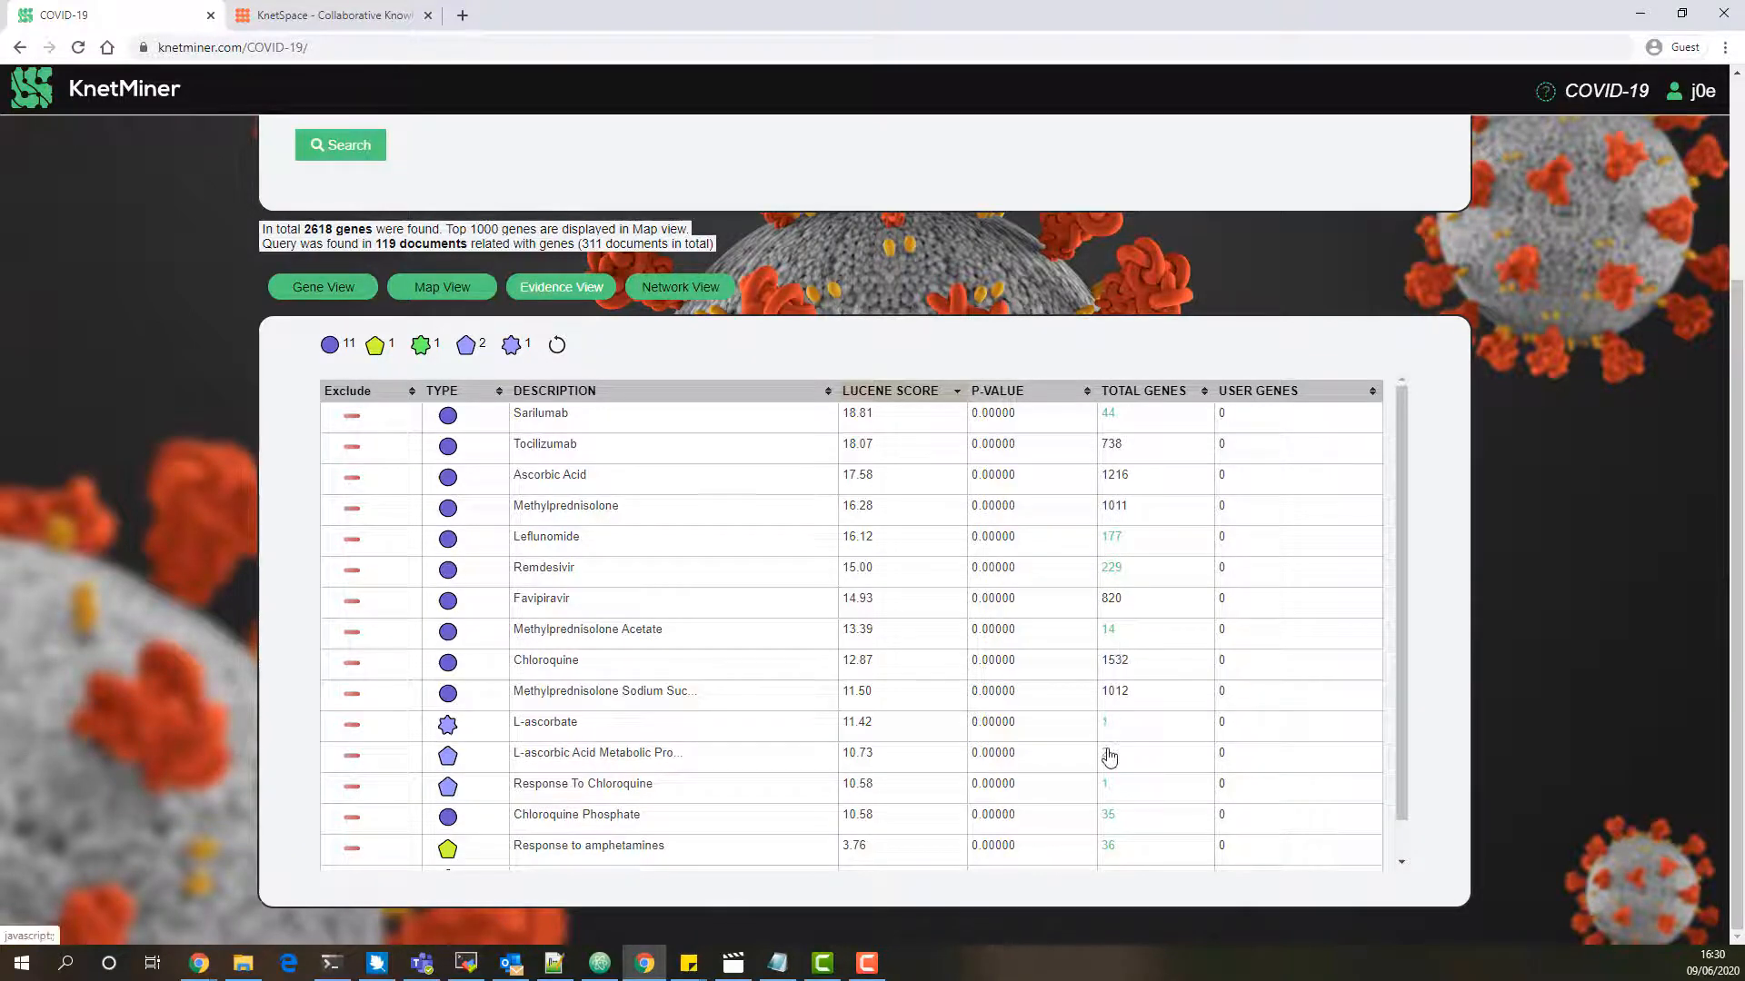
{"action": "left_click", "coordinate": [1109, 632]}
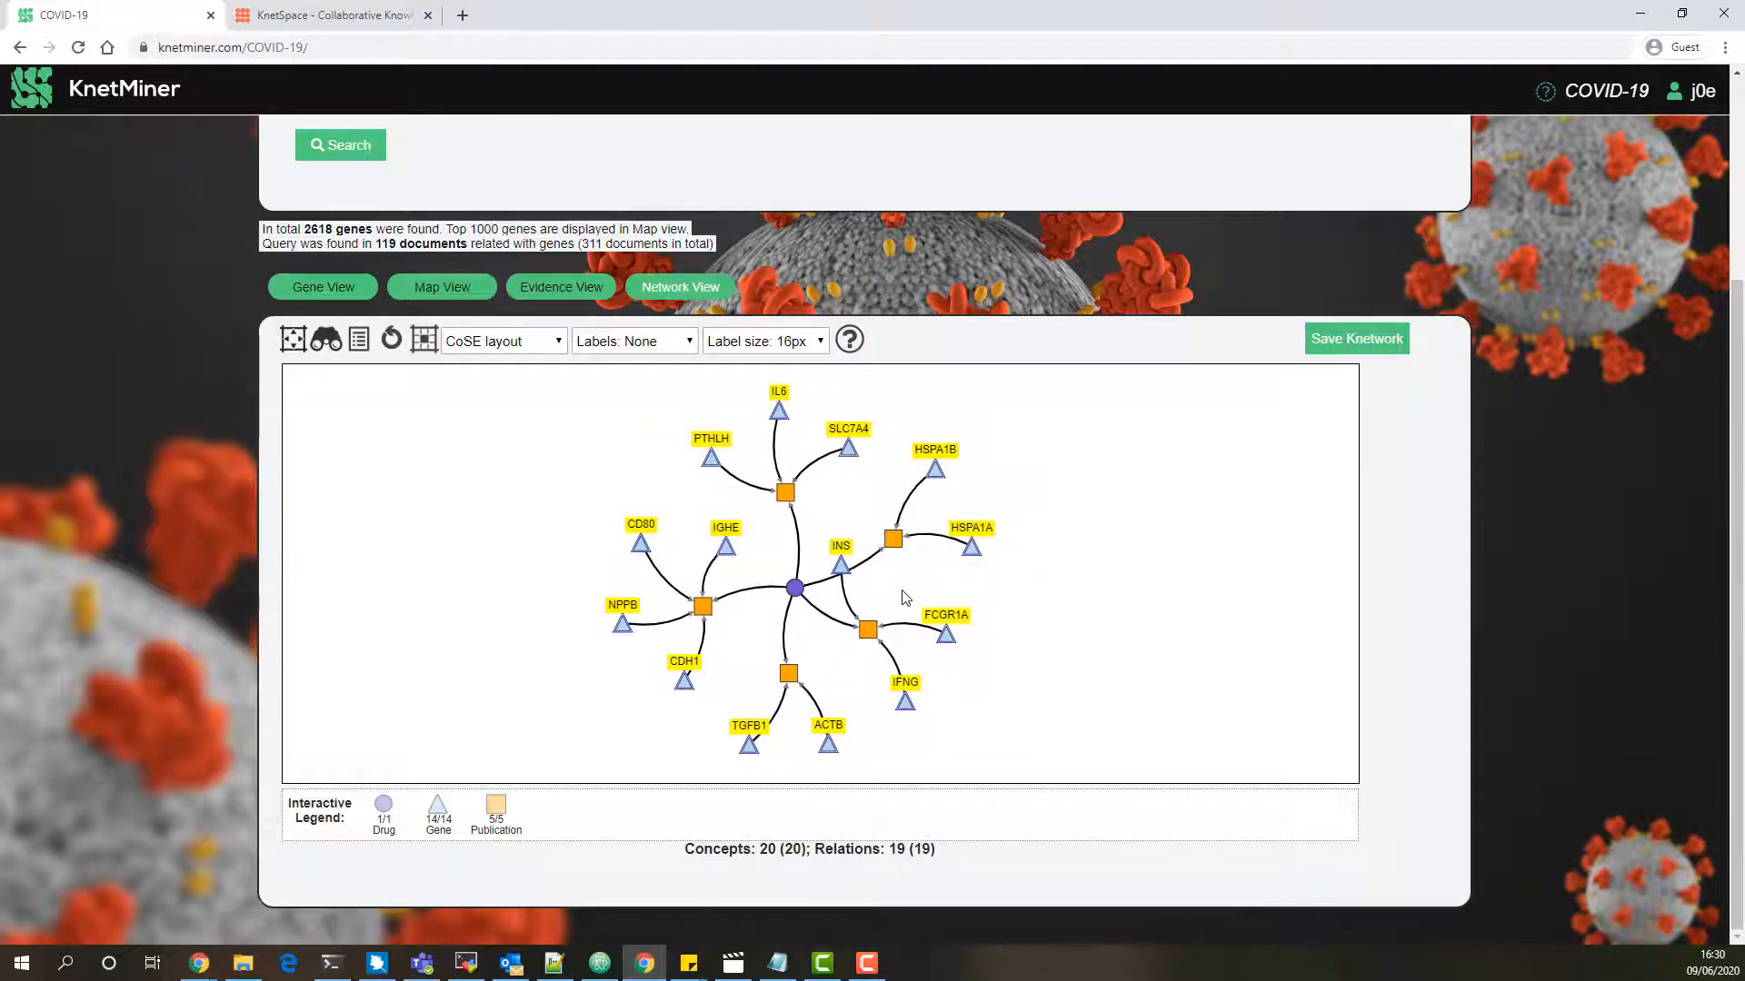
Move the INS gene node clear of the neighbouring link and label the central drug node before returning to the gene results
{"action": "left_click_drag", "start_coordinate": [841, 565], "coordinate": [914, 591]}
{"action": "right_click", "coordinate": [793, 589]}
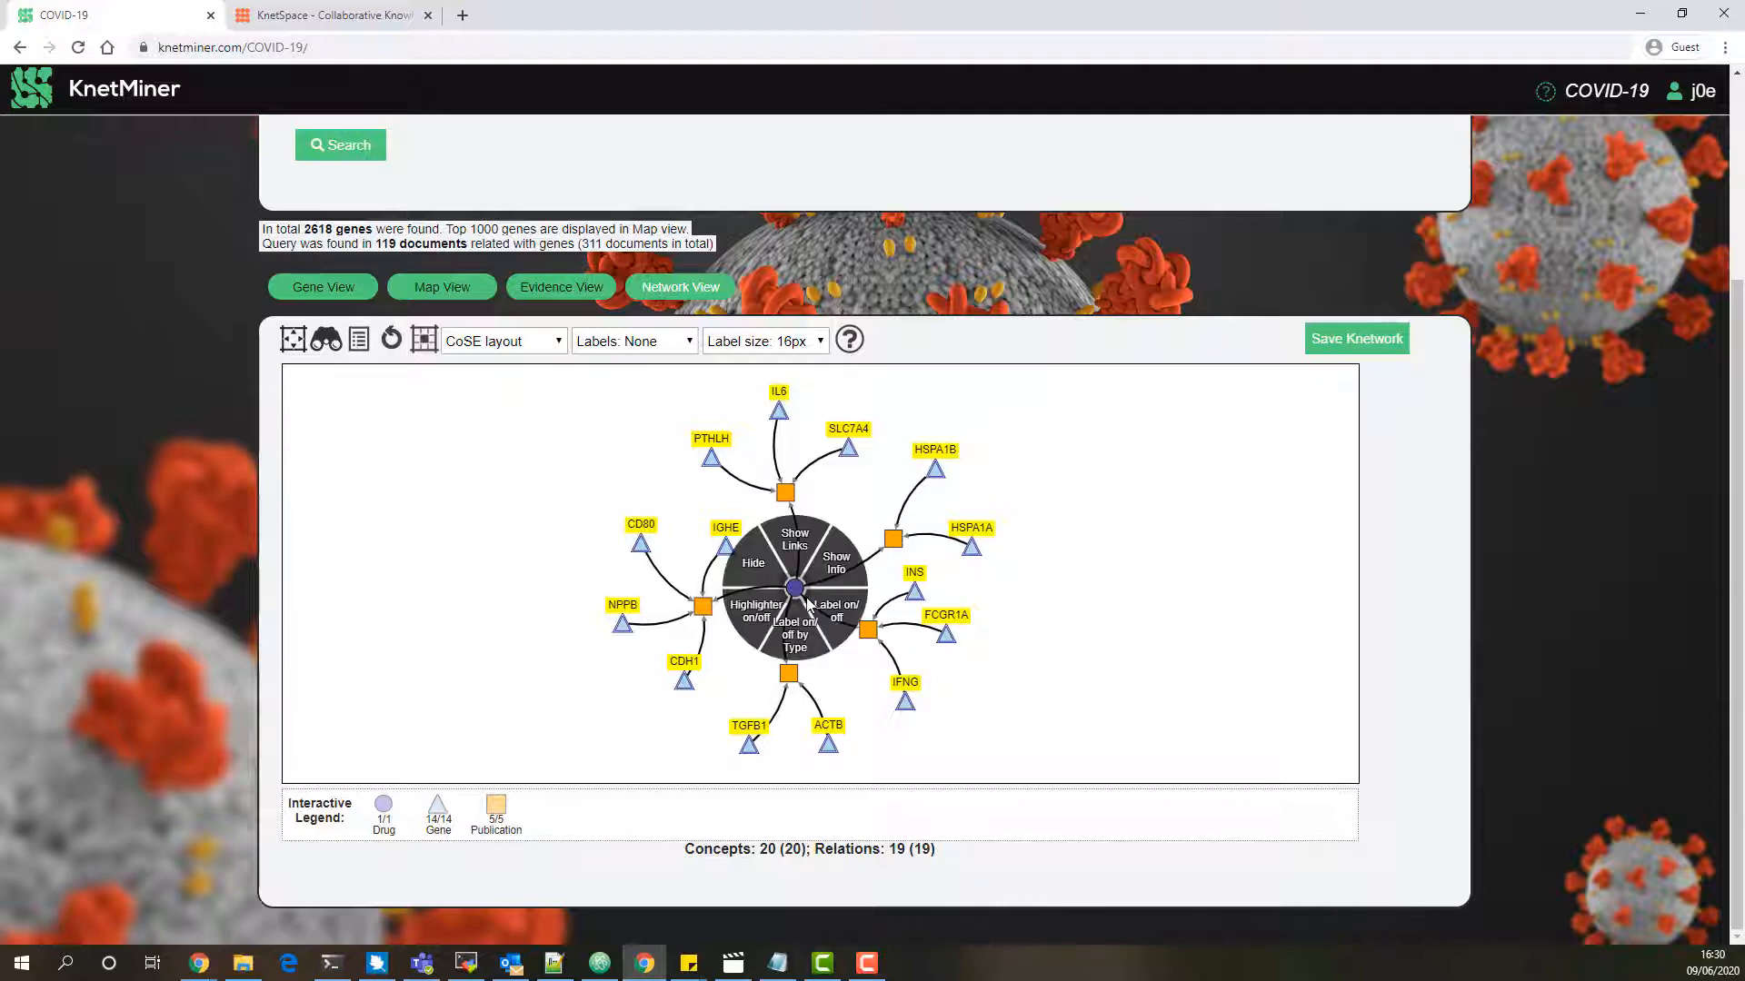
{"action": "left_click", "coordinate": [814, 609]}
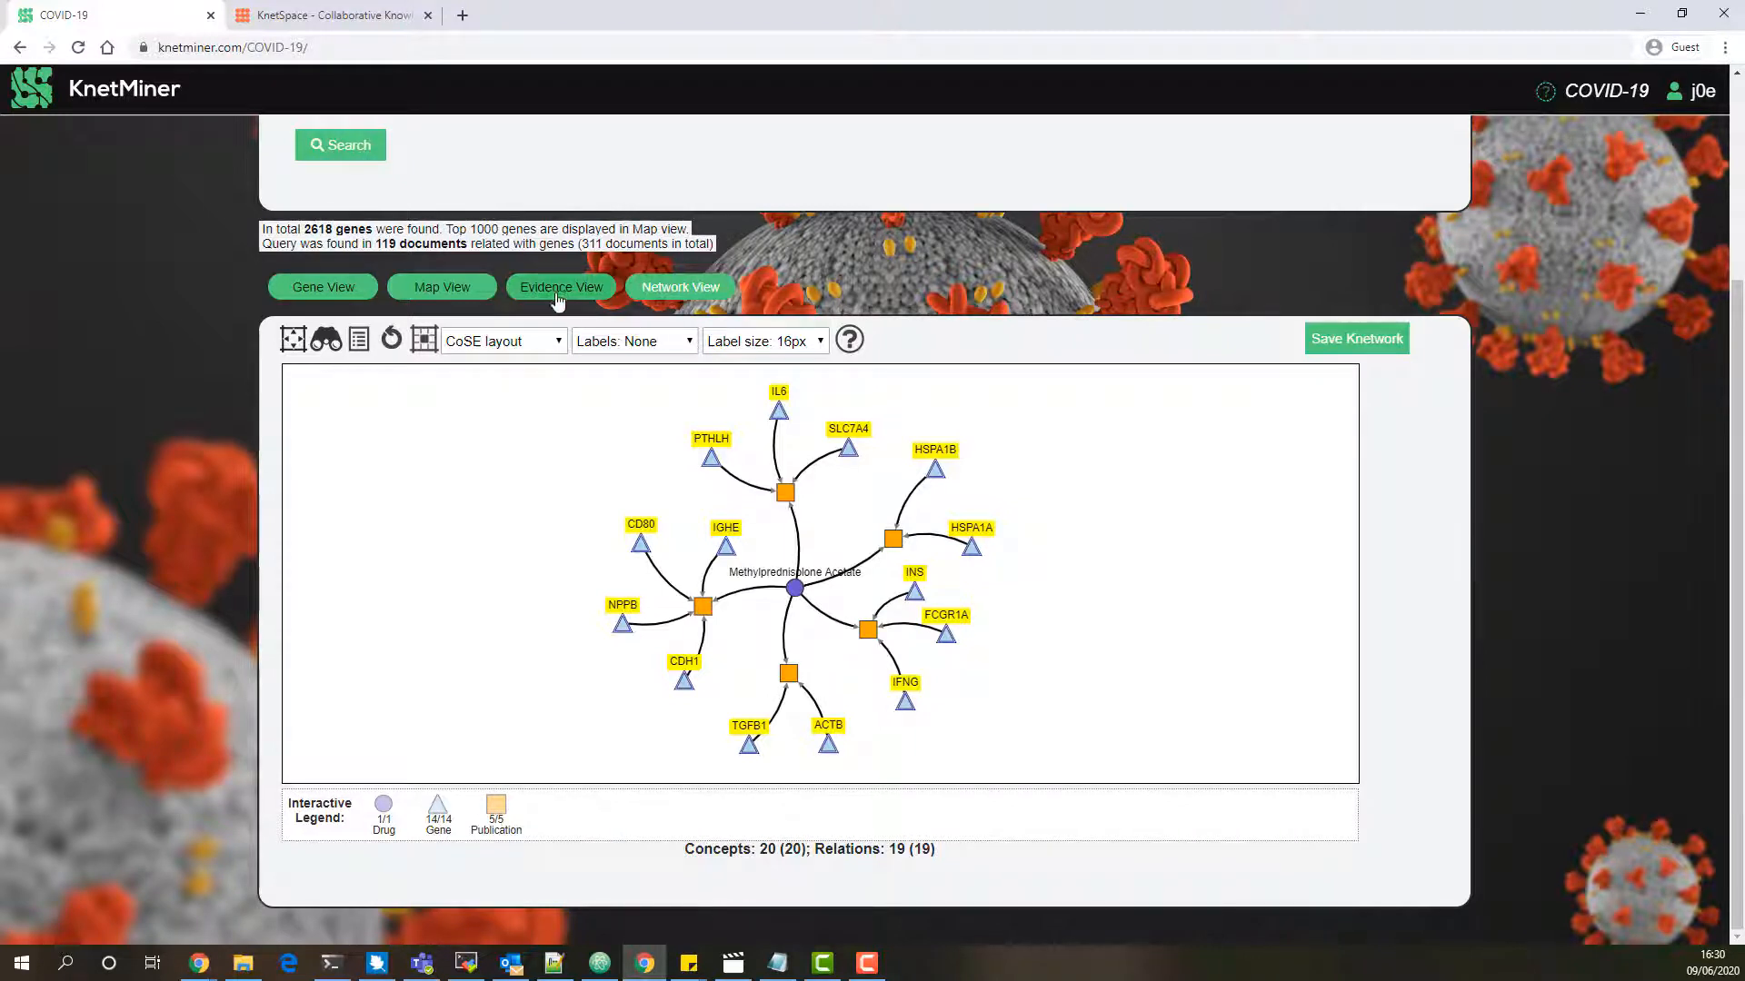
{"action": "left_click", "coordinate": [333, 289]}
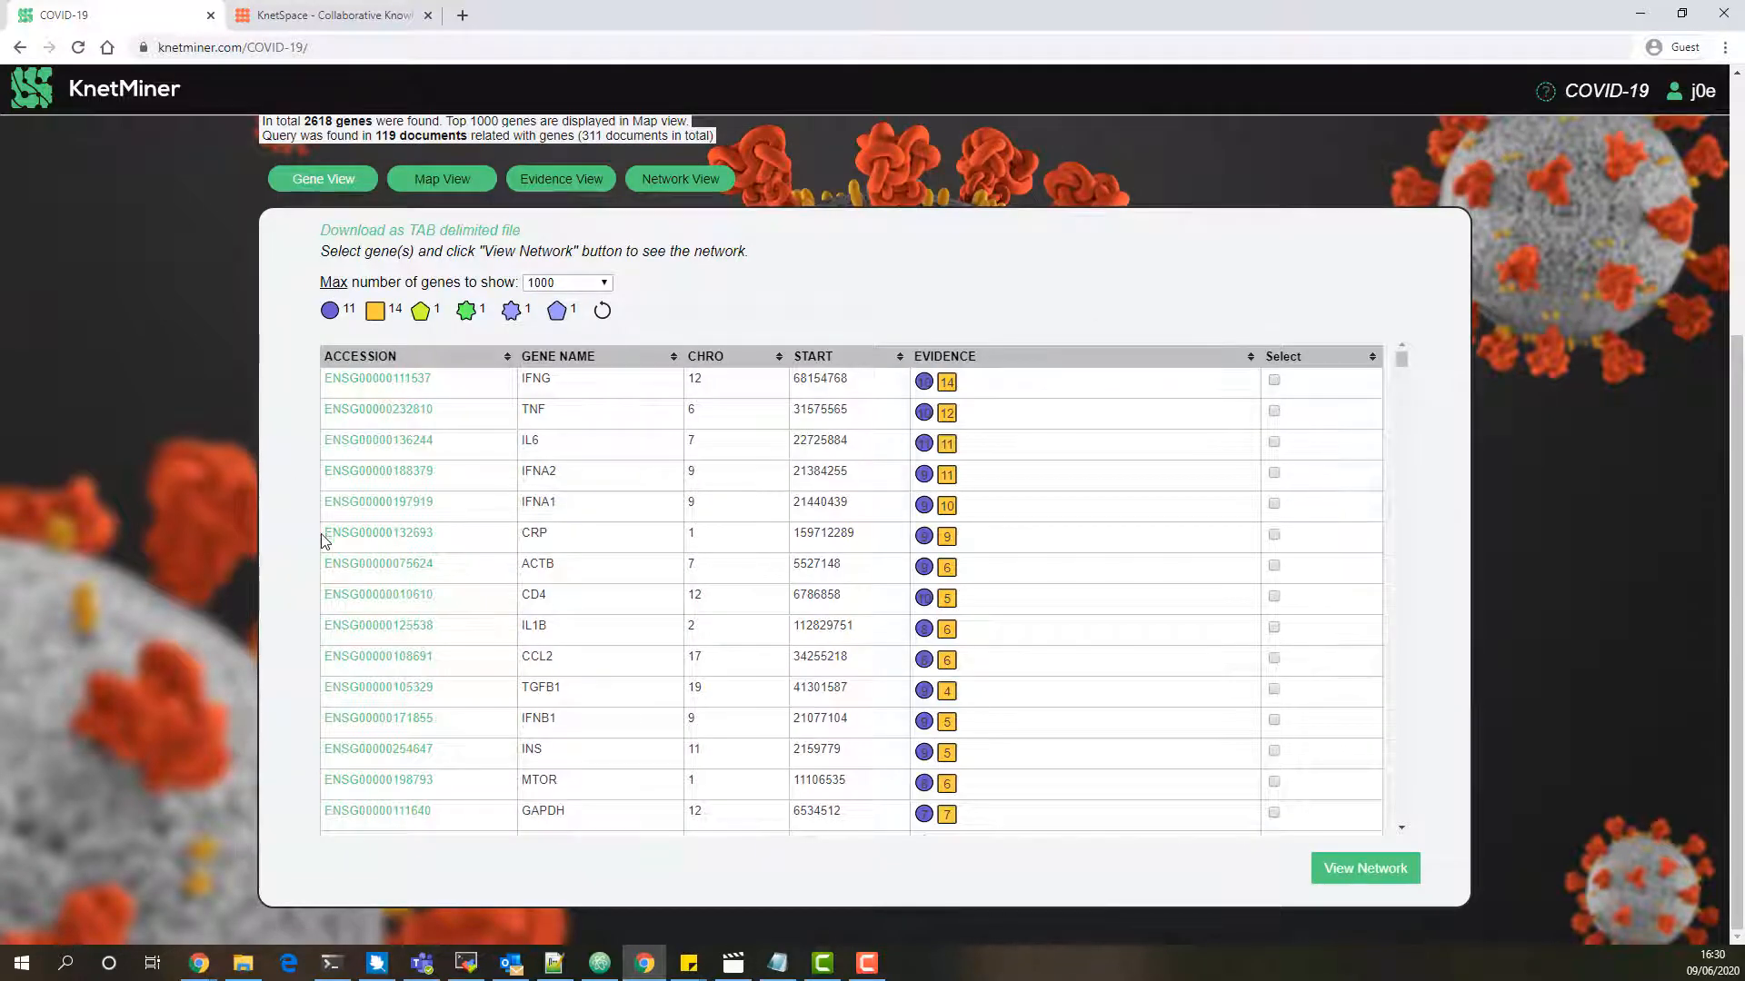